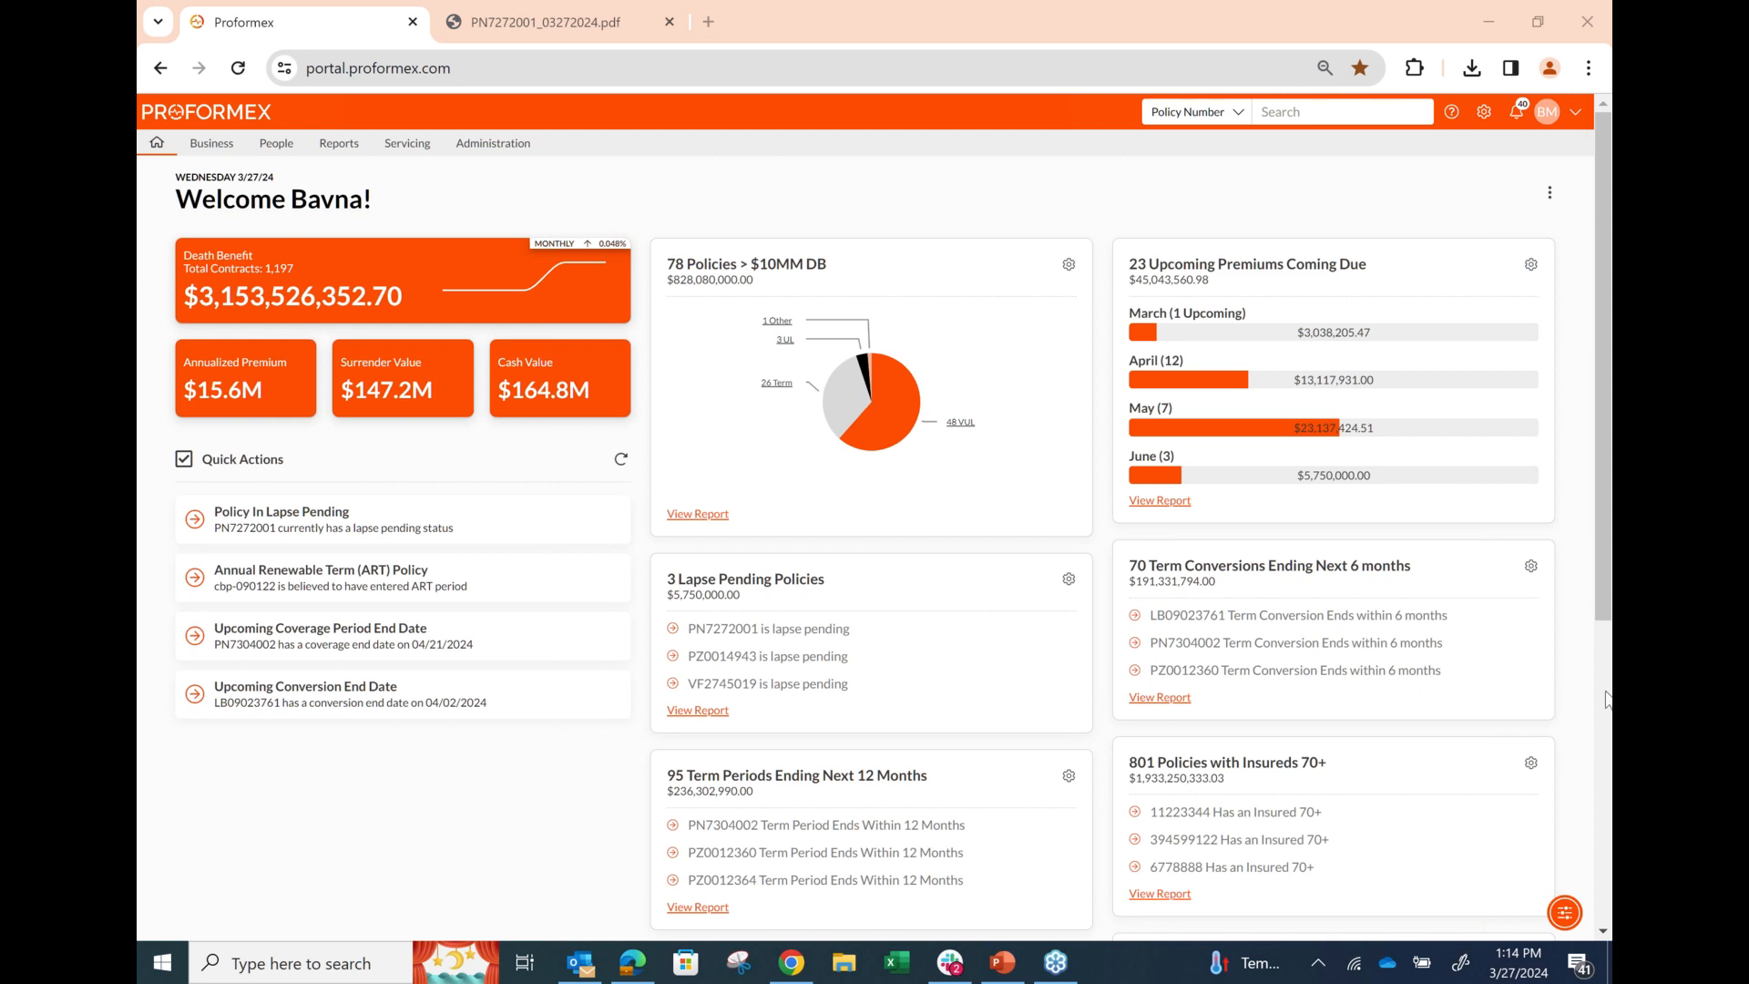
Step: Open the report of term conversions ending in the next 6 months and review the first listed policy's details
scroll(985, 768, down, 1)
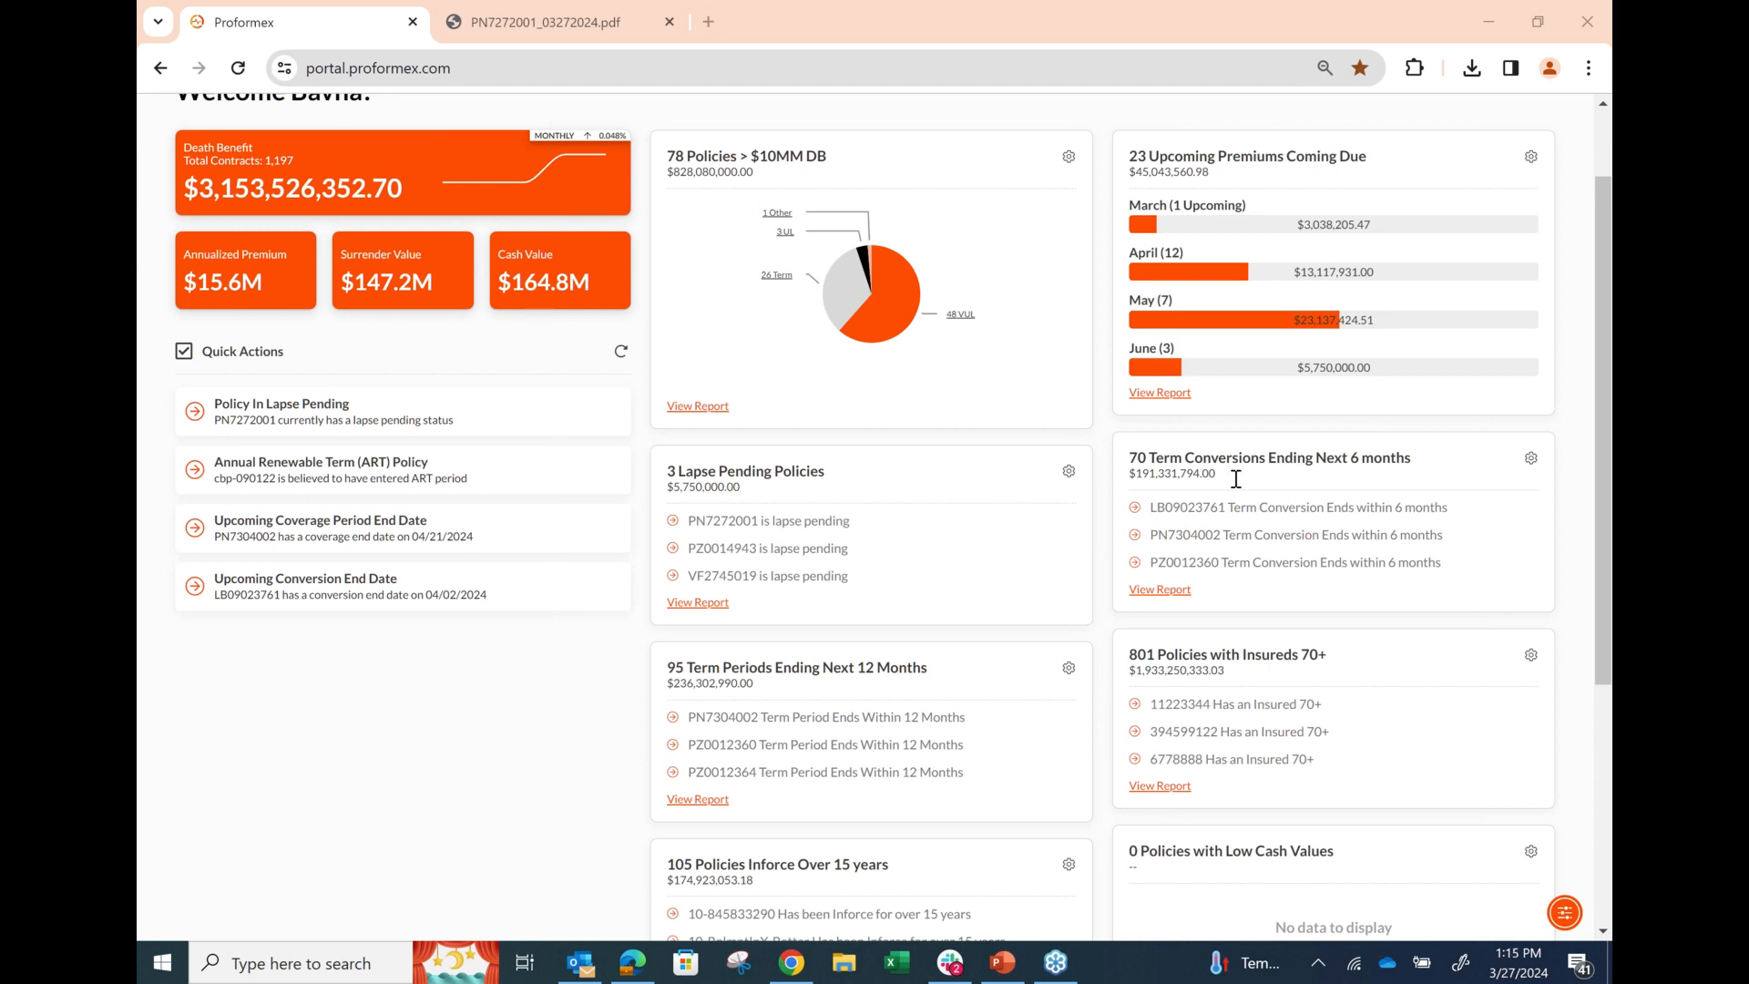
click(1162, 590)
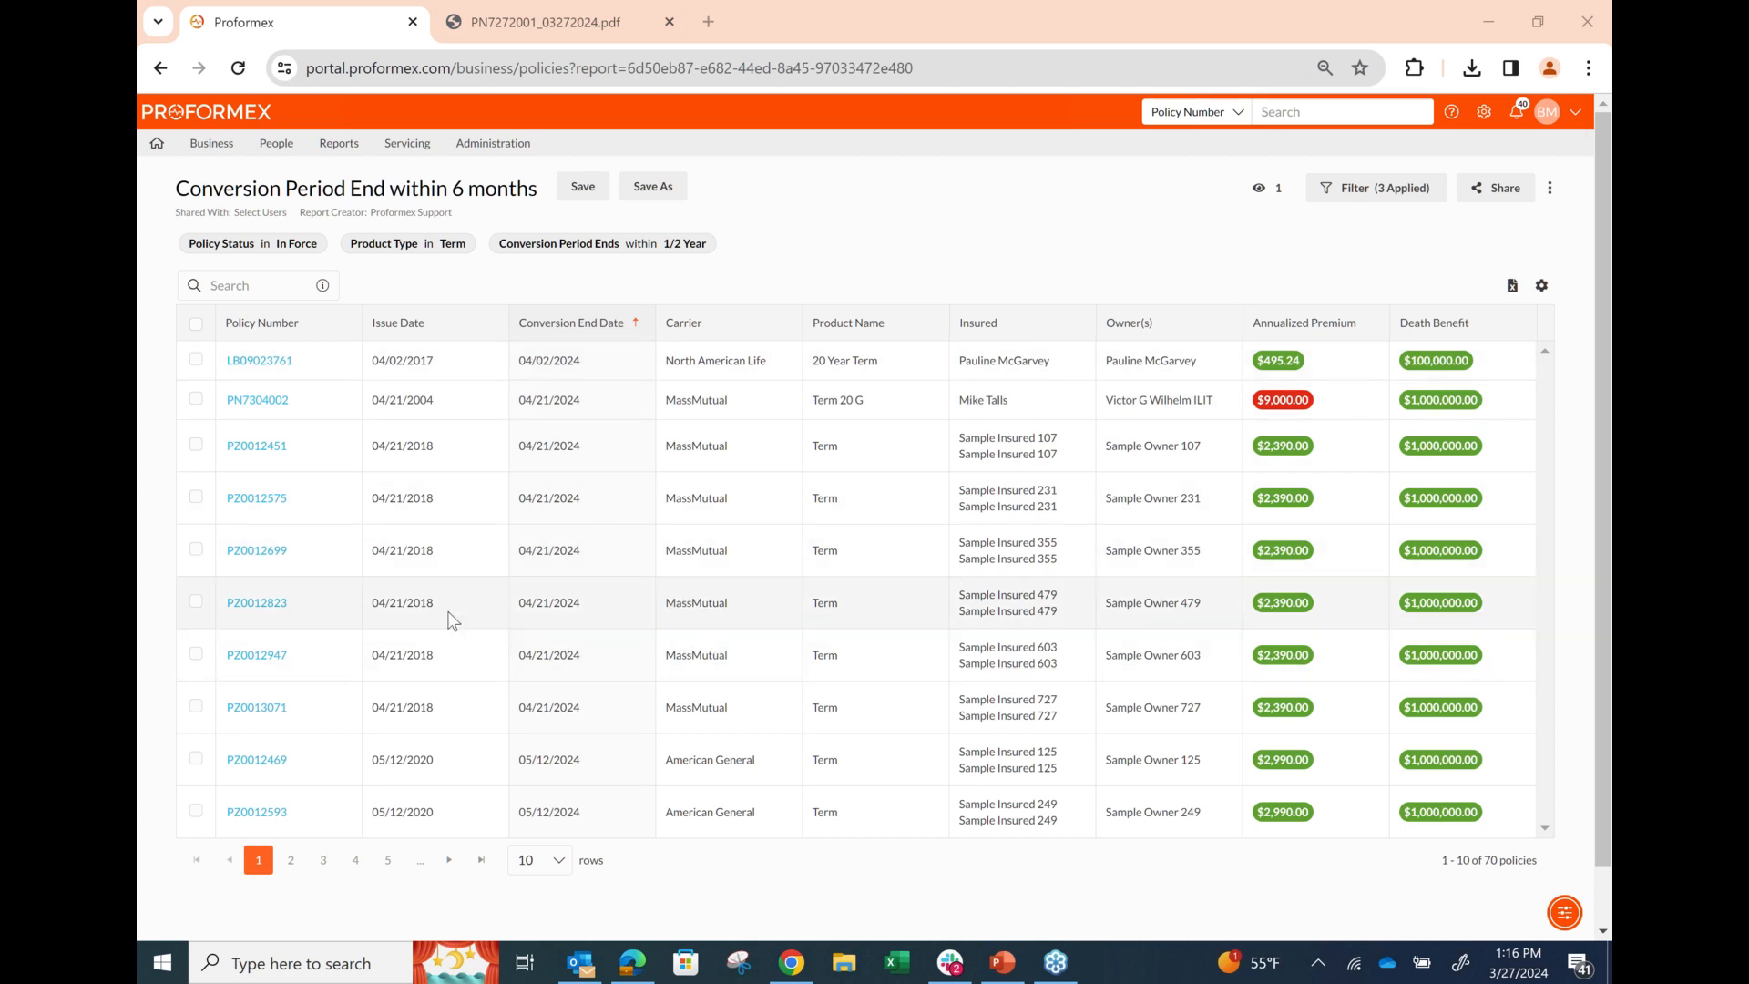
click(259, 365)
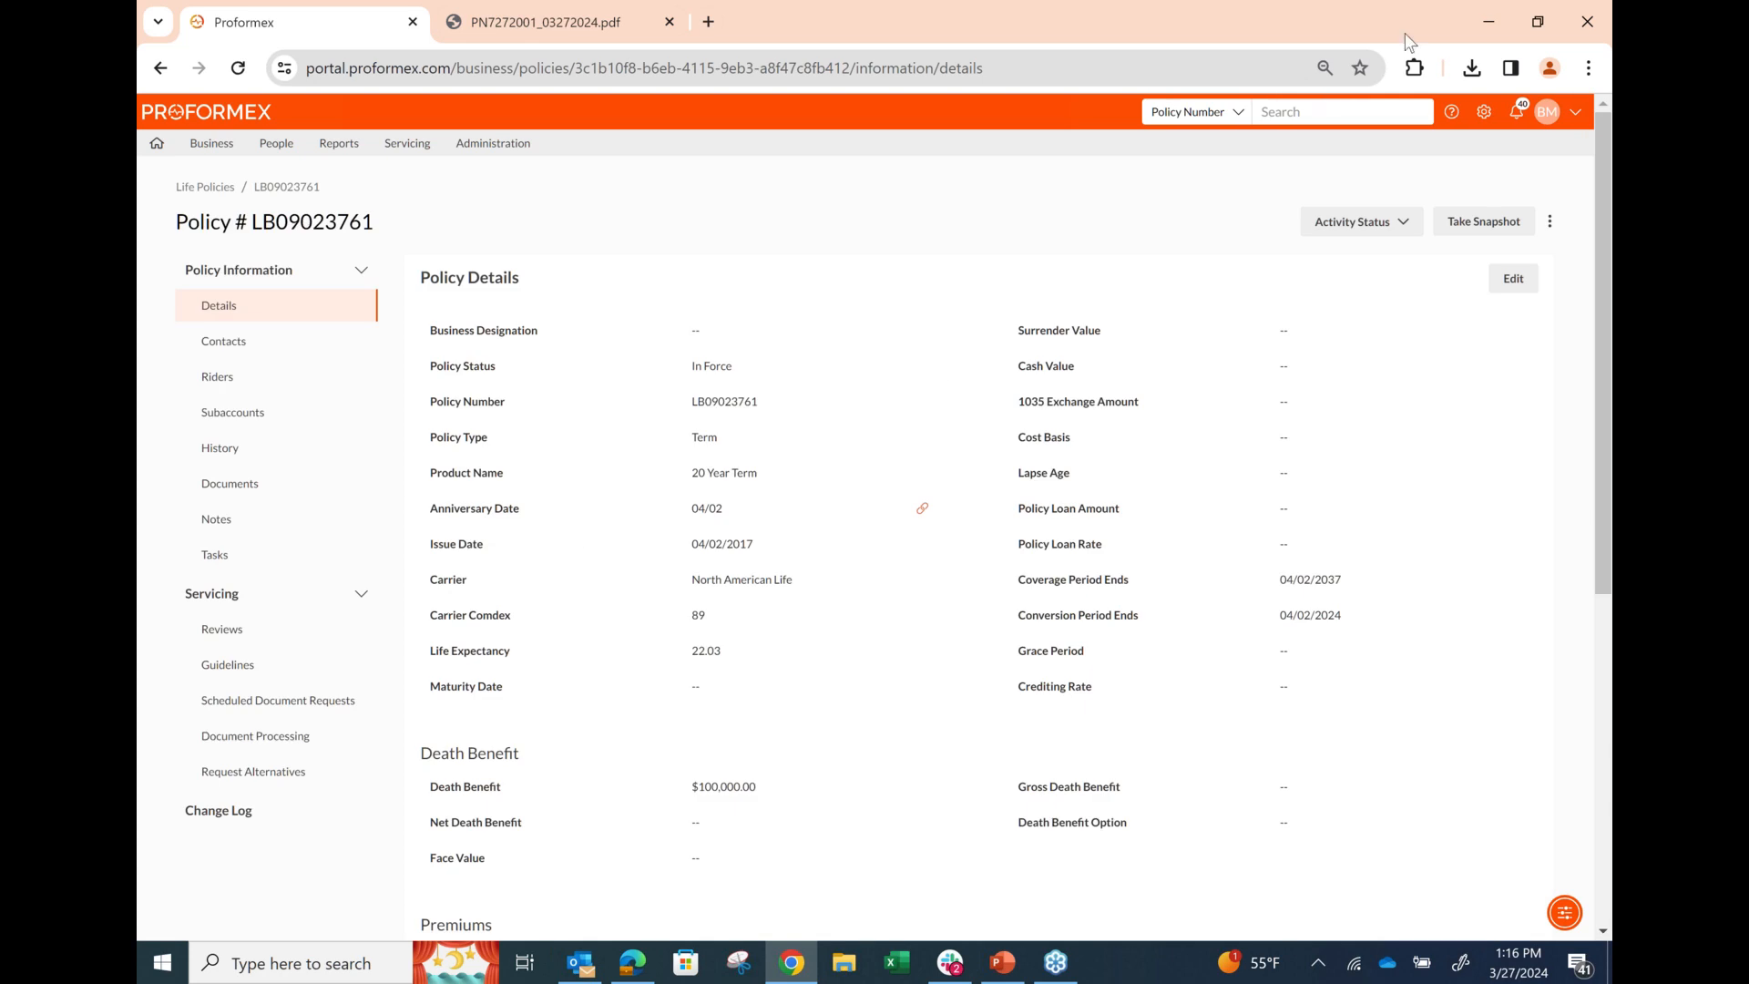
click(1422, 5)
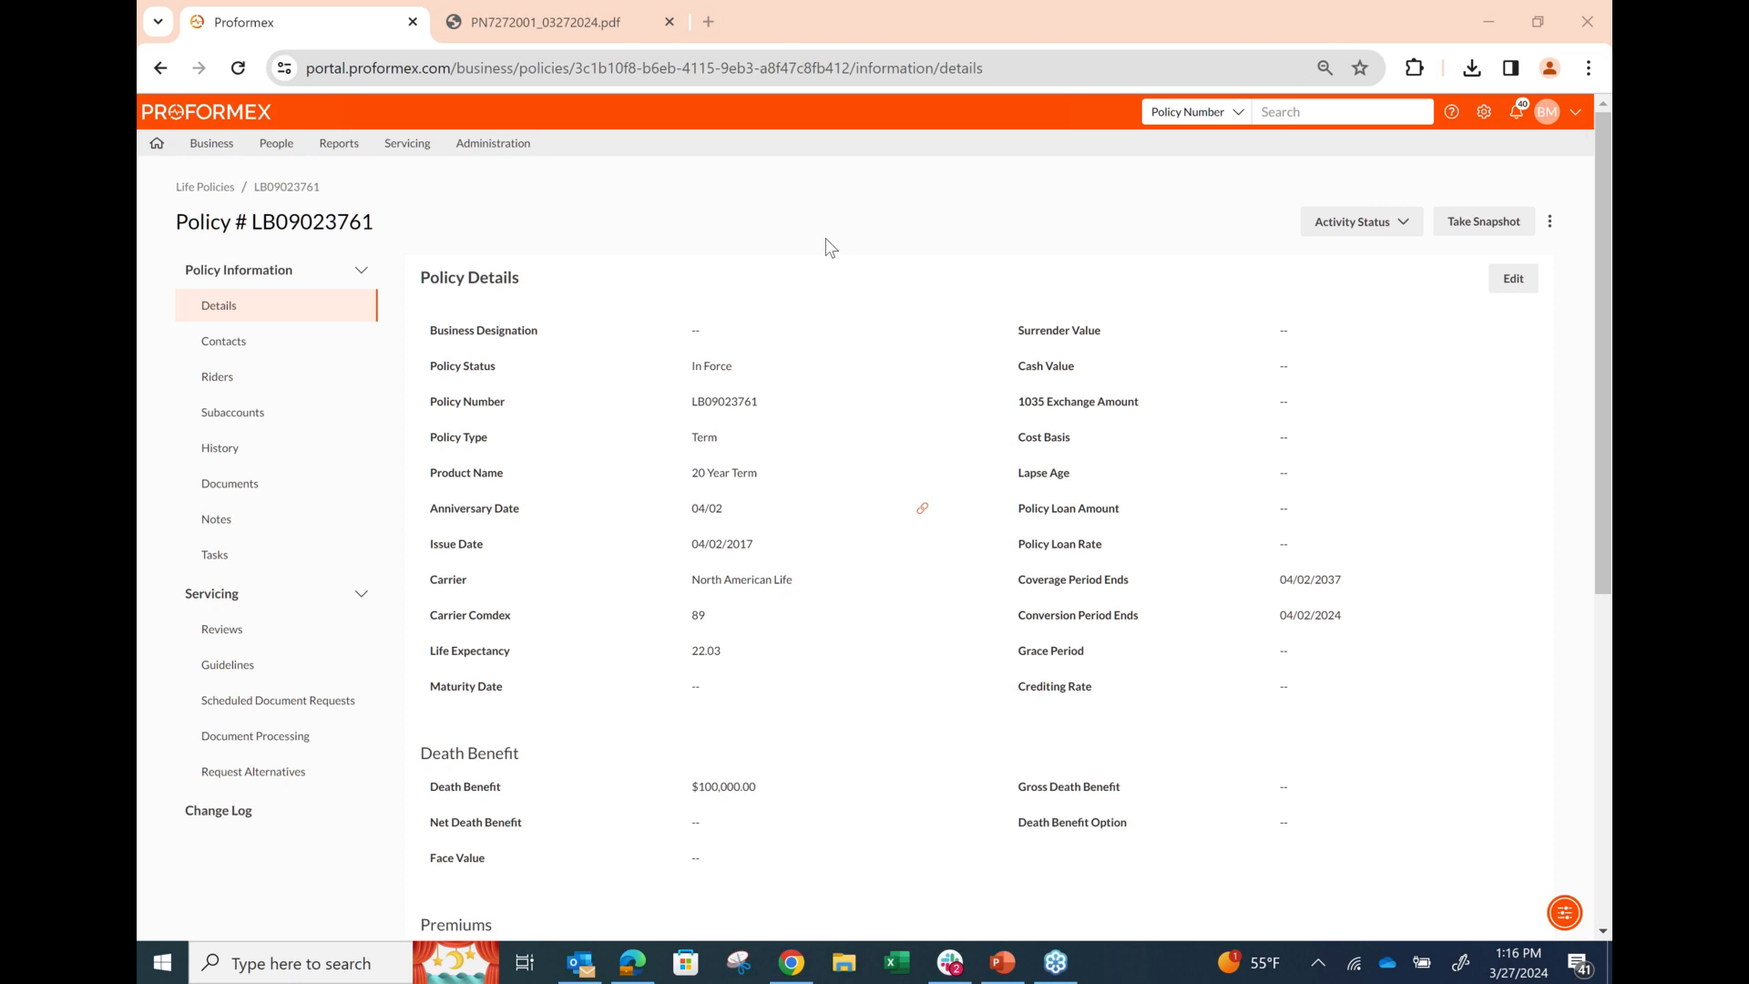
scroll(830, 242, down, 3)
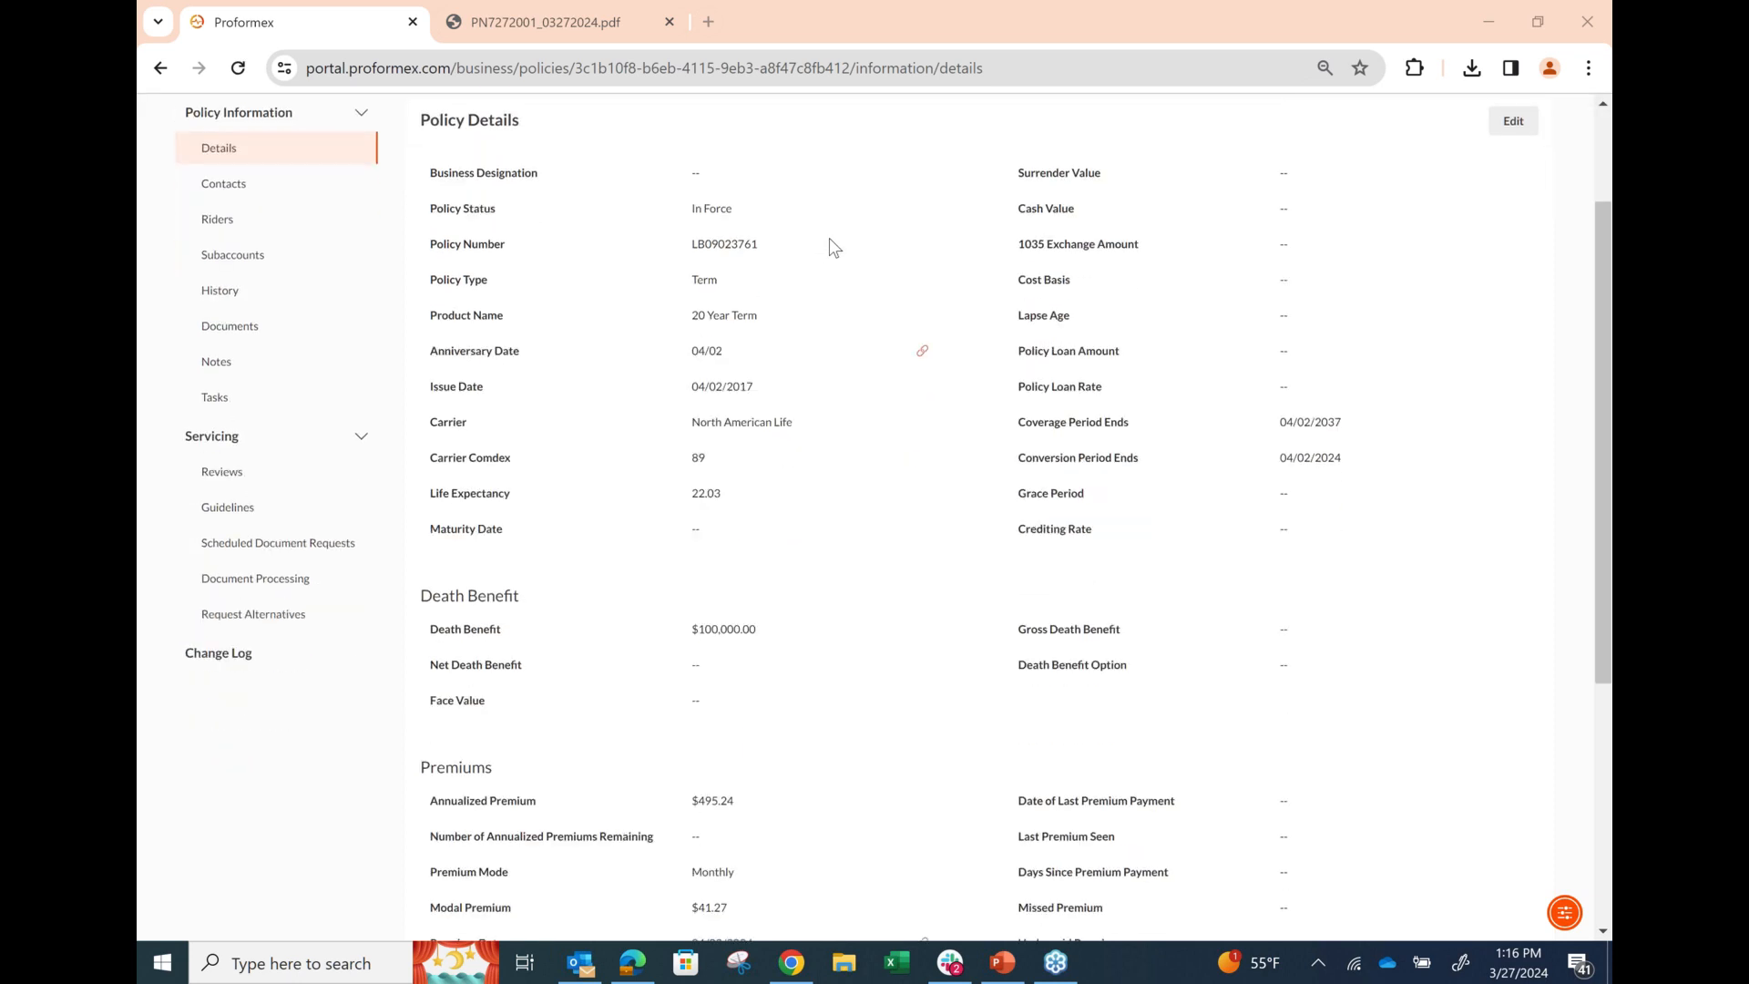
scroll(829, 238, up, 2)
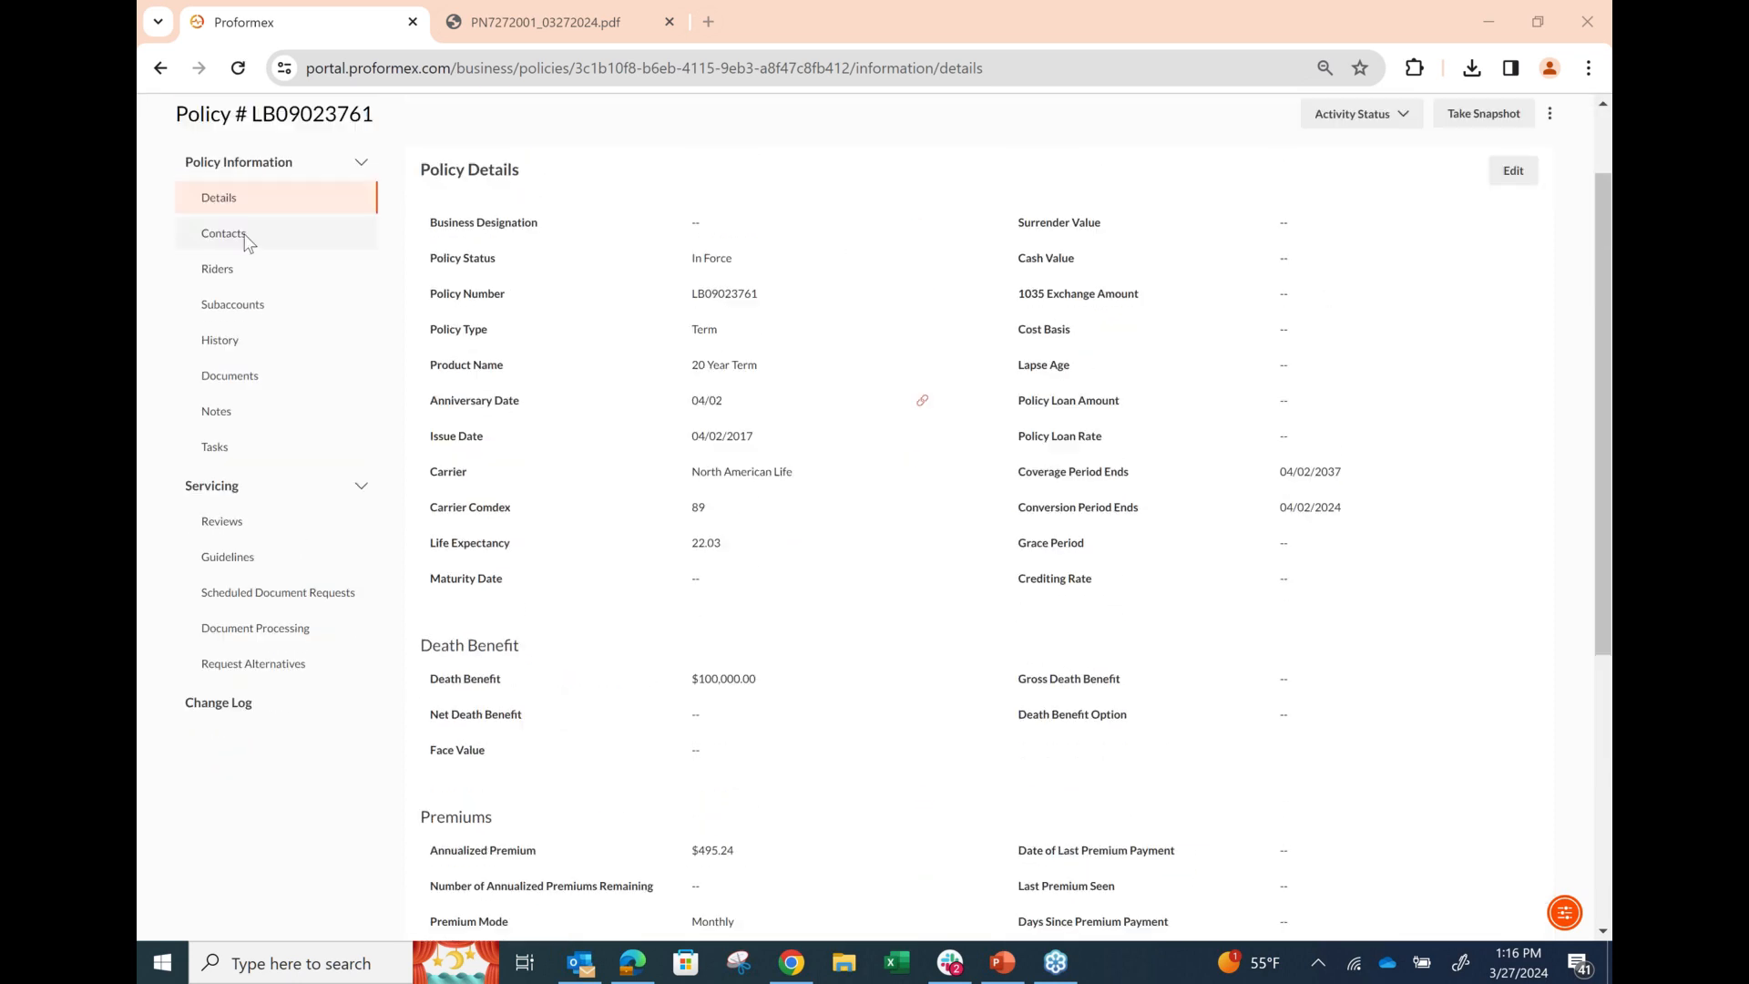
Step: Review the policy's contacts, including owners, agents and insureds, and return to its details
click(223, 234)
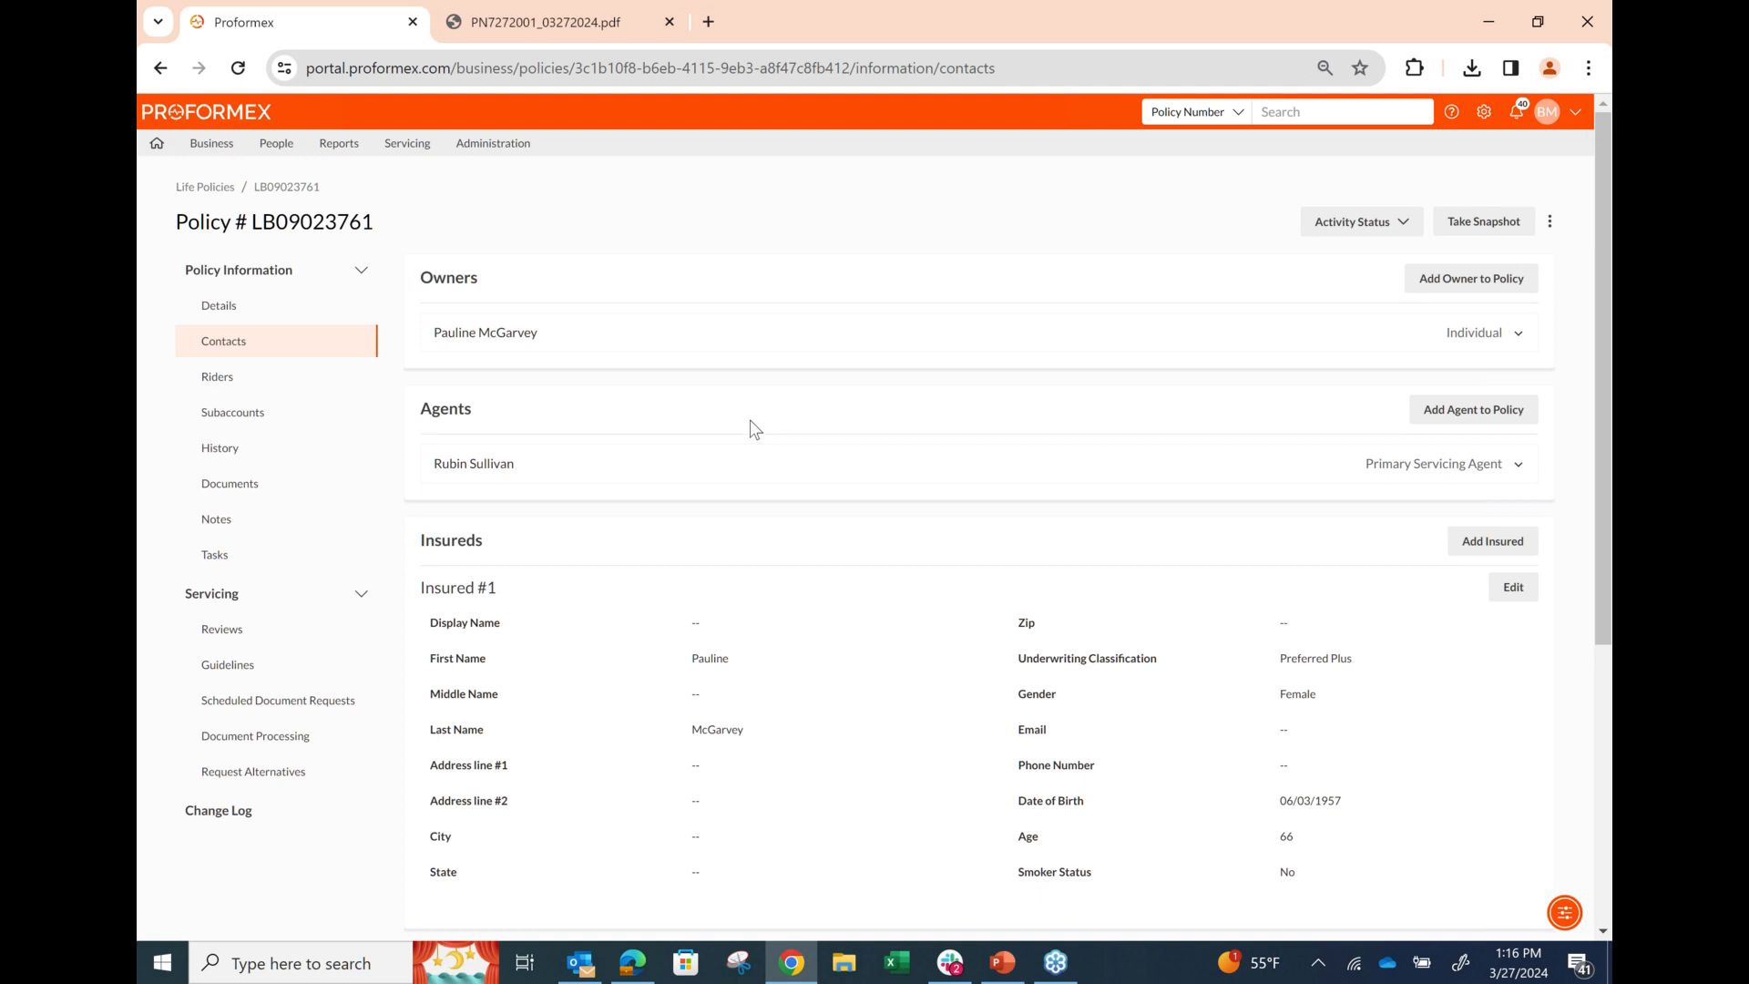
scroll(752, 428, down, 1)
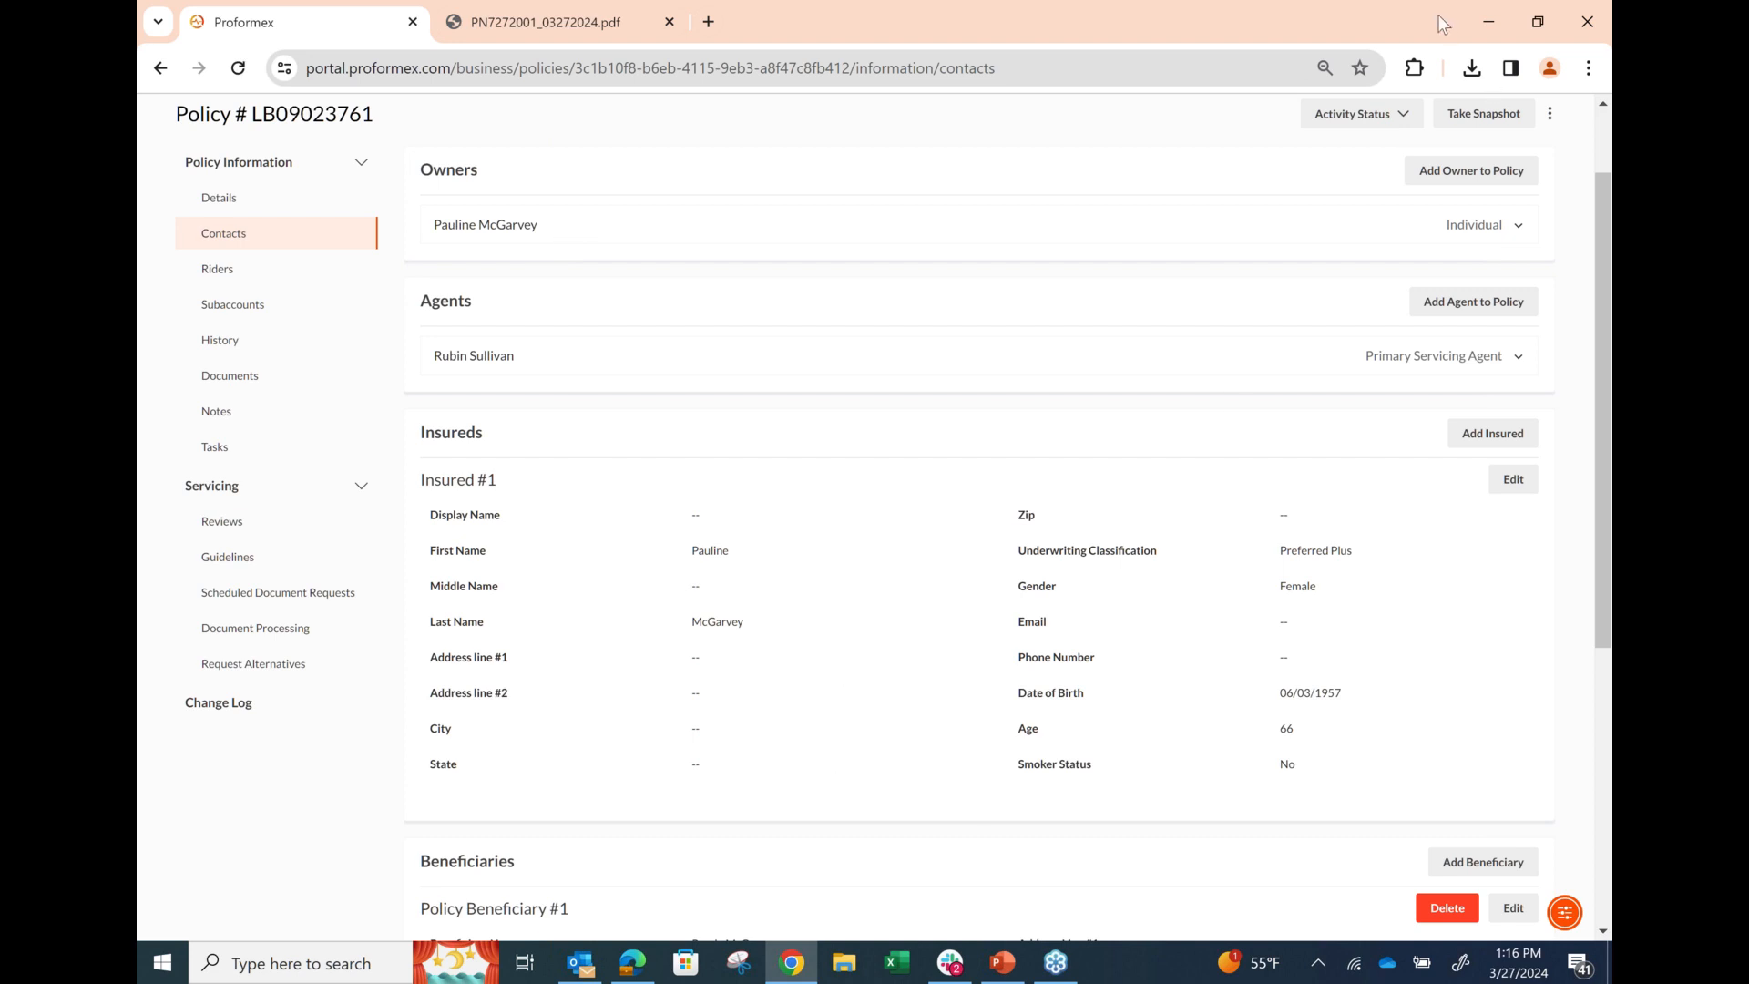
click(1506, 7)
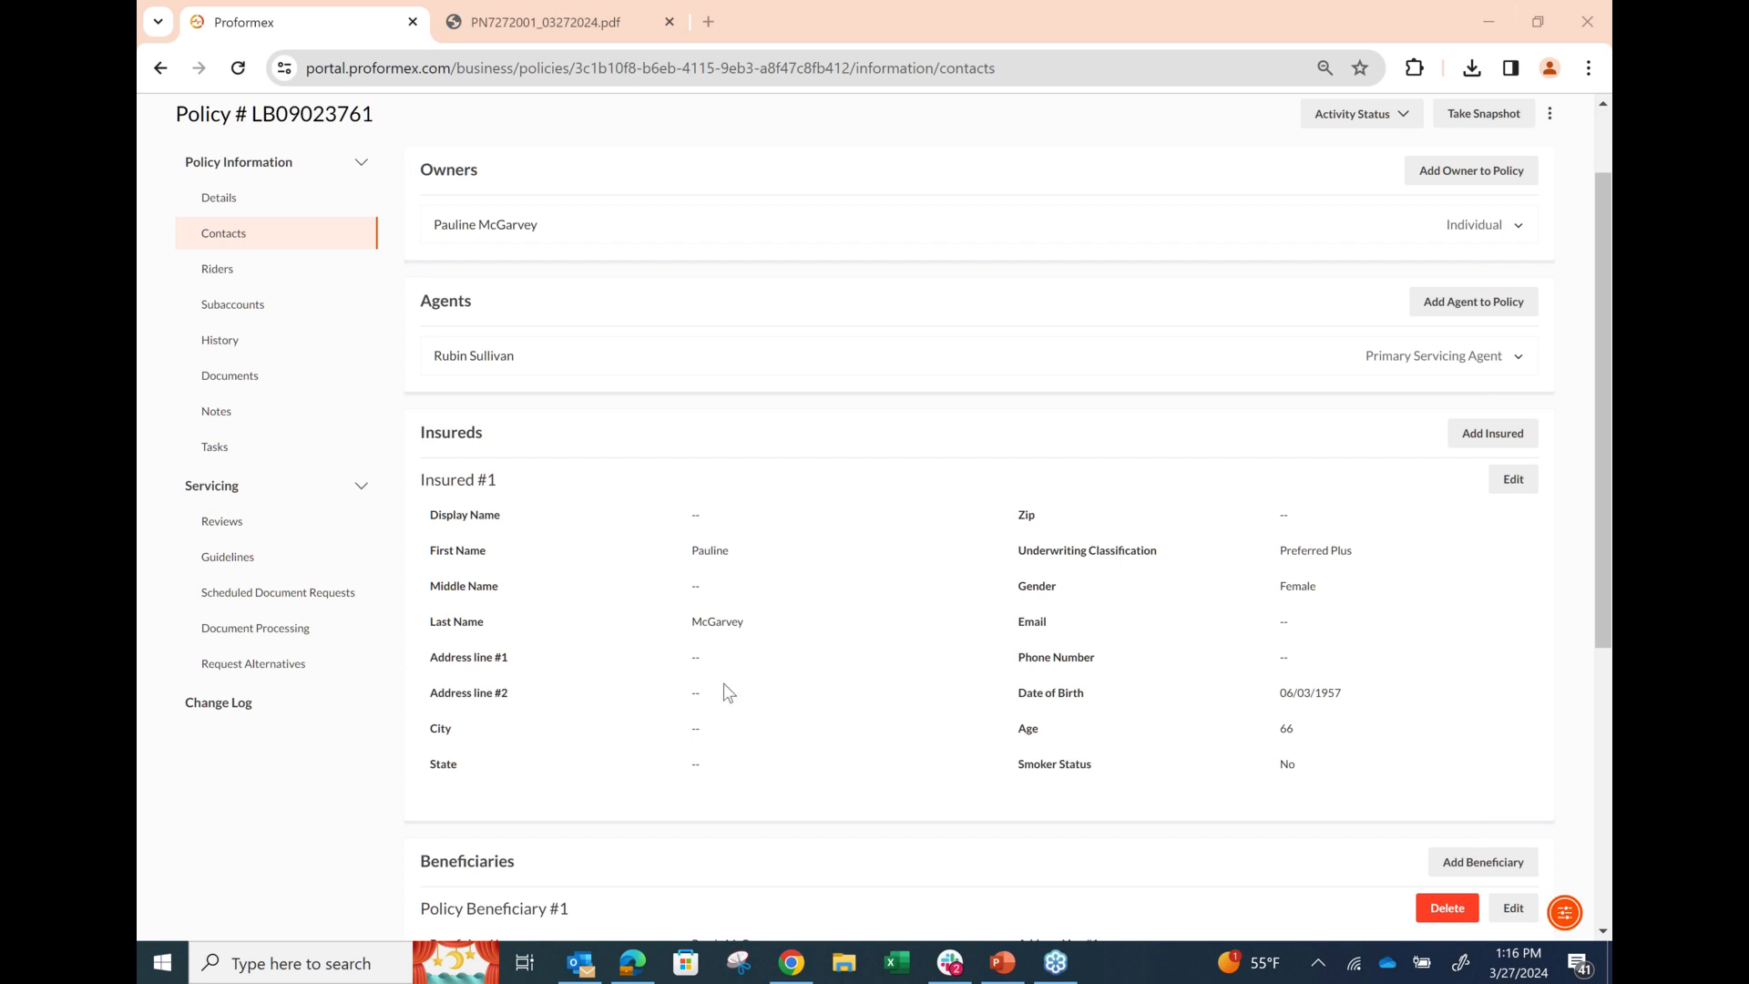
click(299, 210)
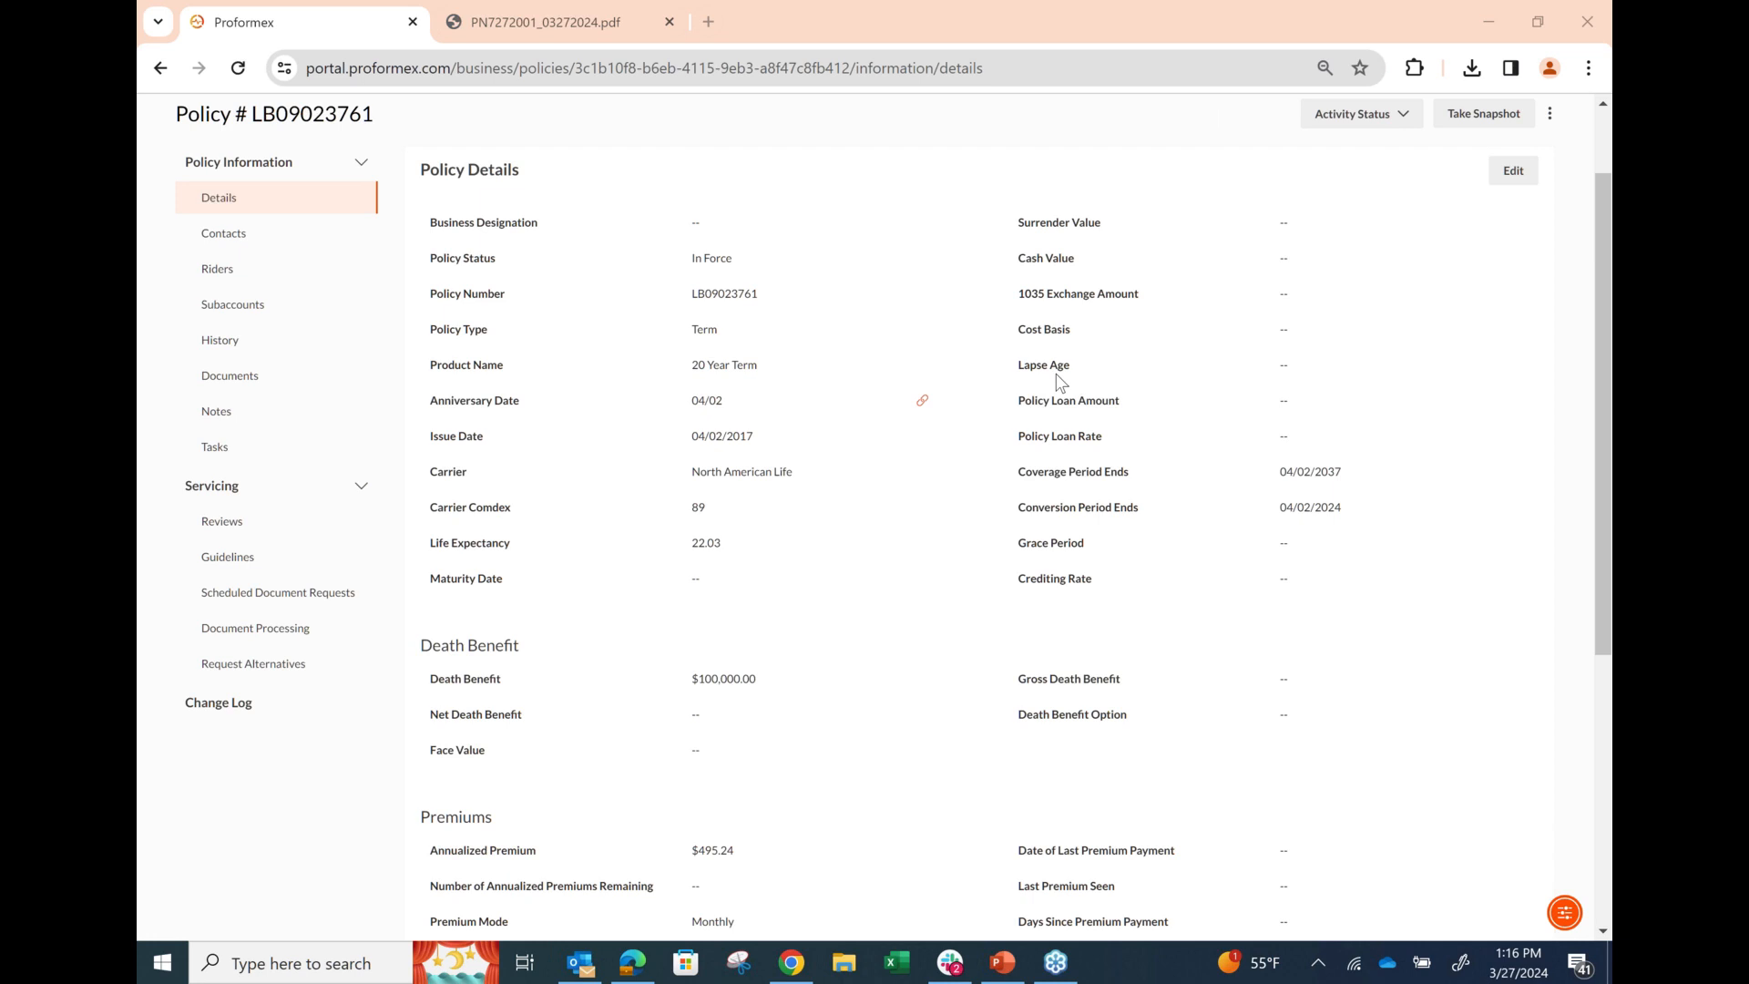
Step: Switch to the policy snapshot PDF and examine its details, premiums, initial values, owners and agents
mouse_move(1060, 381)
click(606, 22)
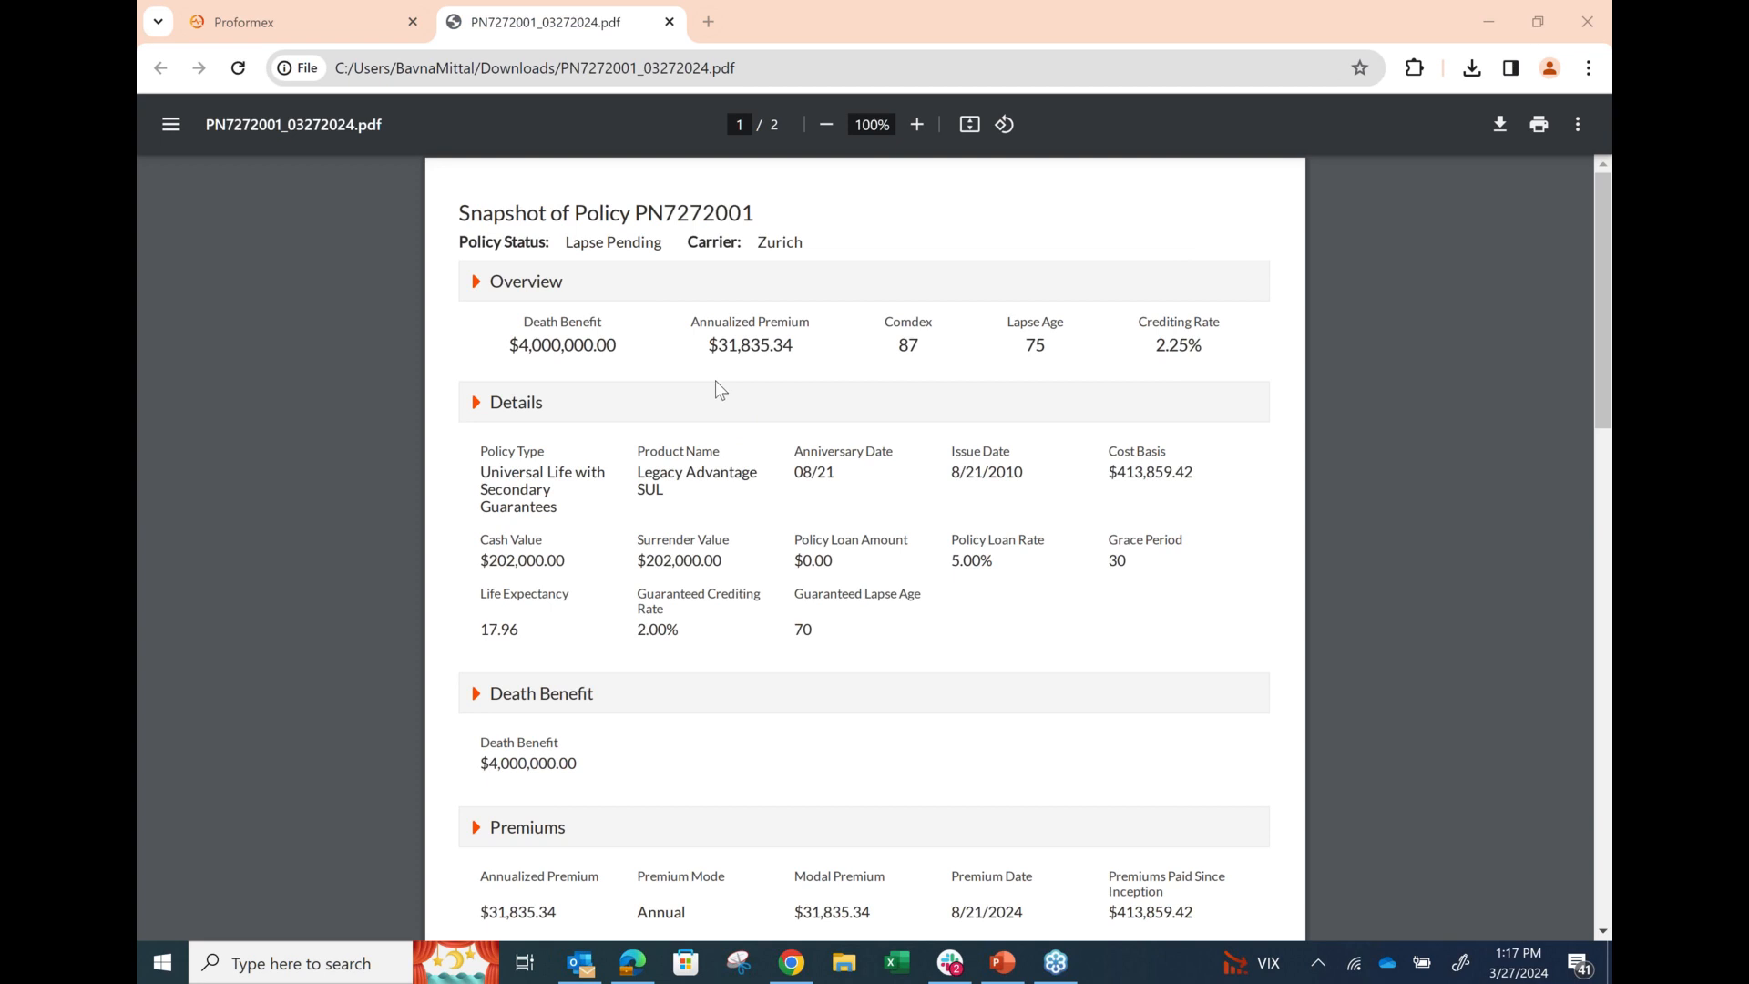
scroll(853, 423, down, 3)
scroll(852, 423, down, 3)
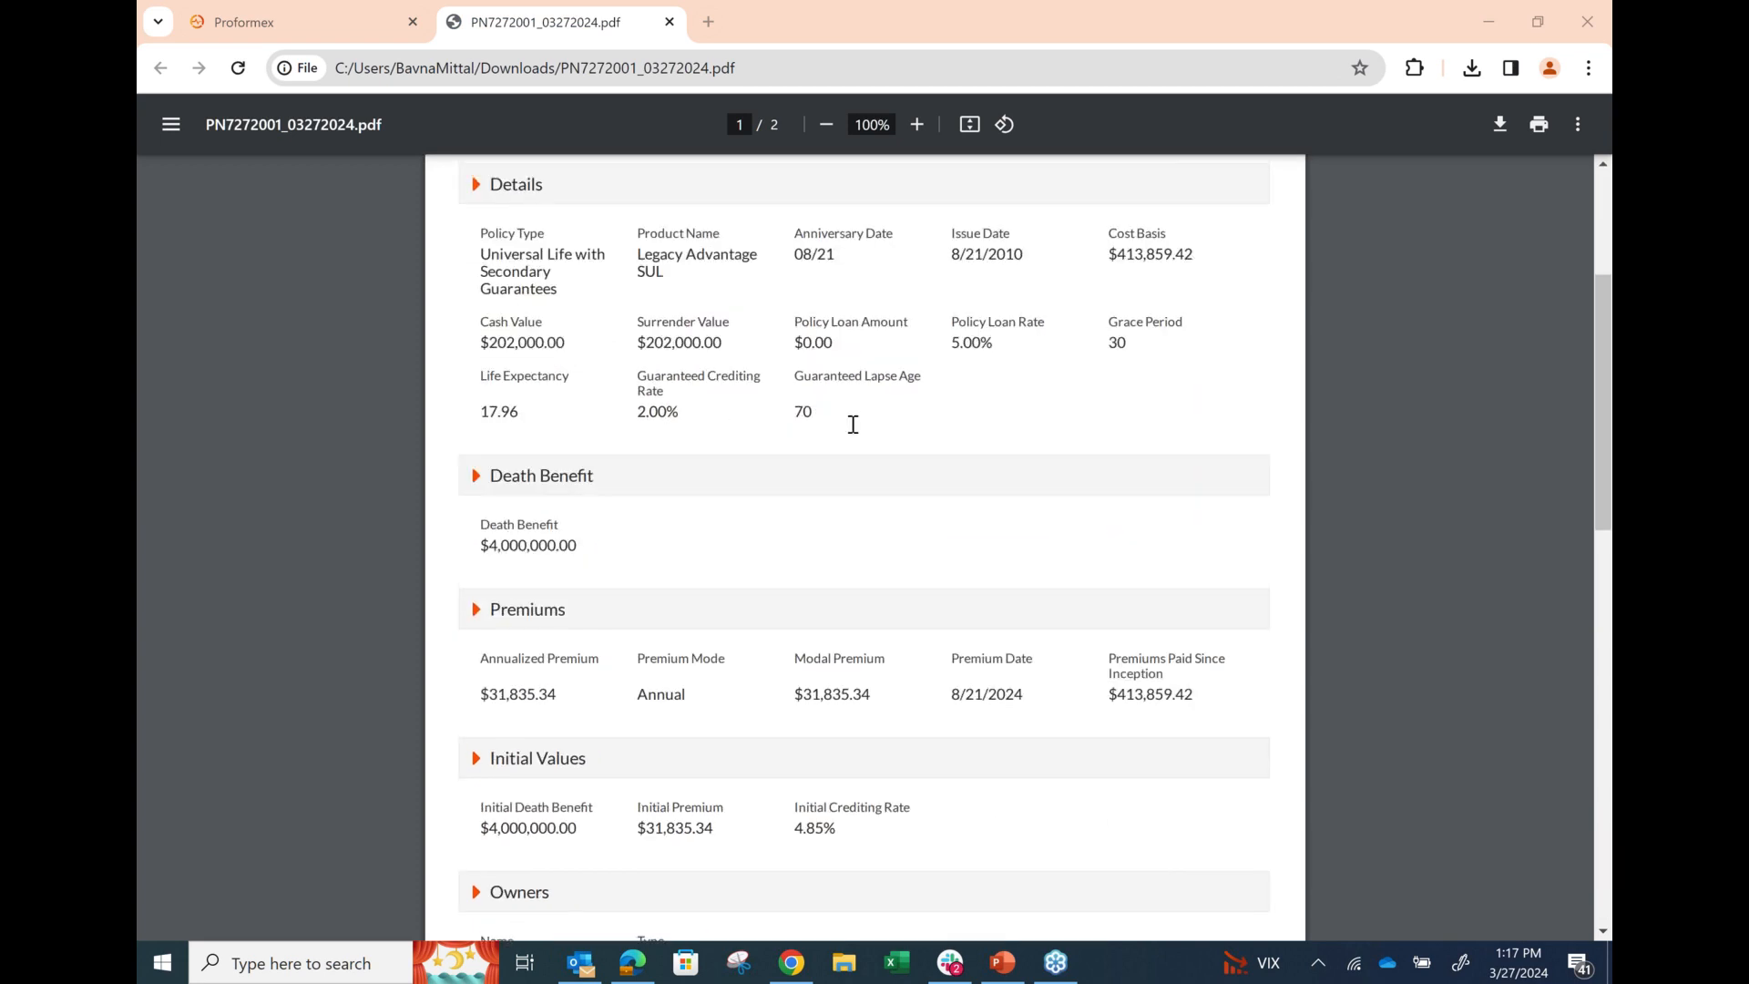
scroll(852, 425, down, 9)
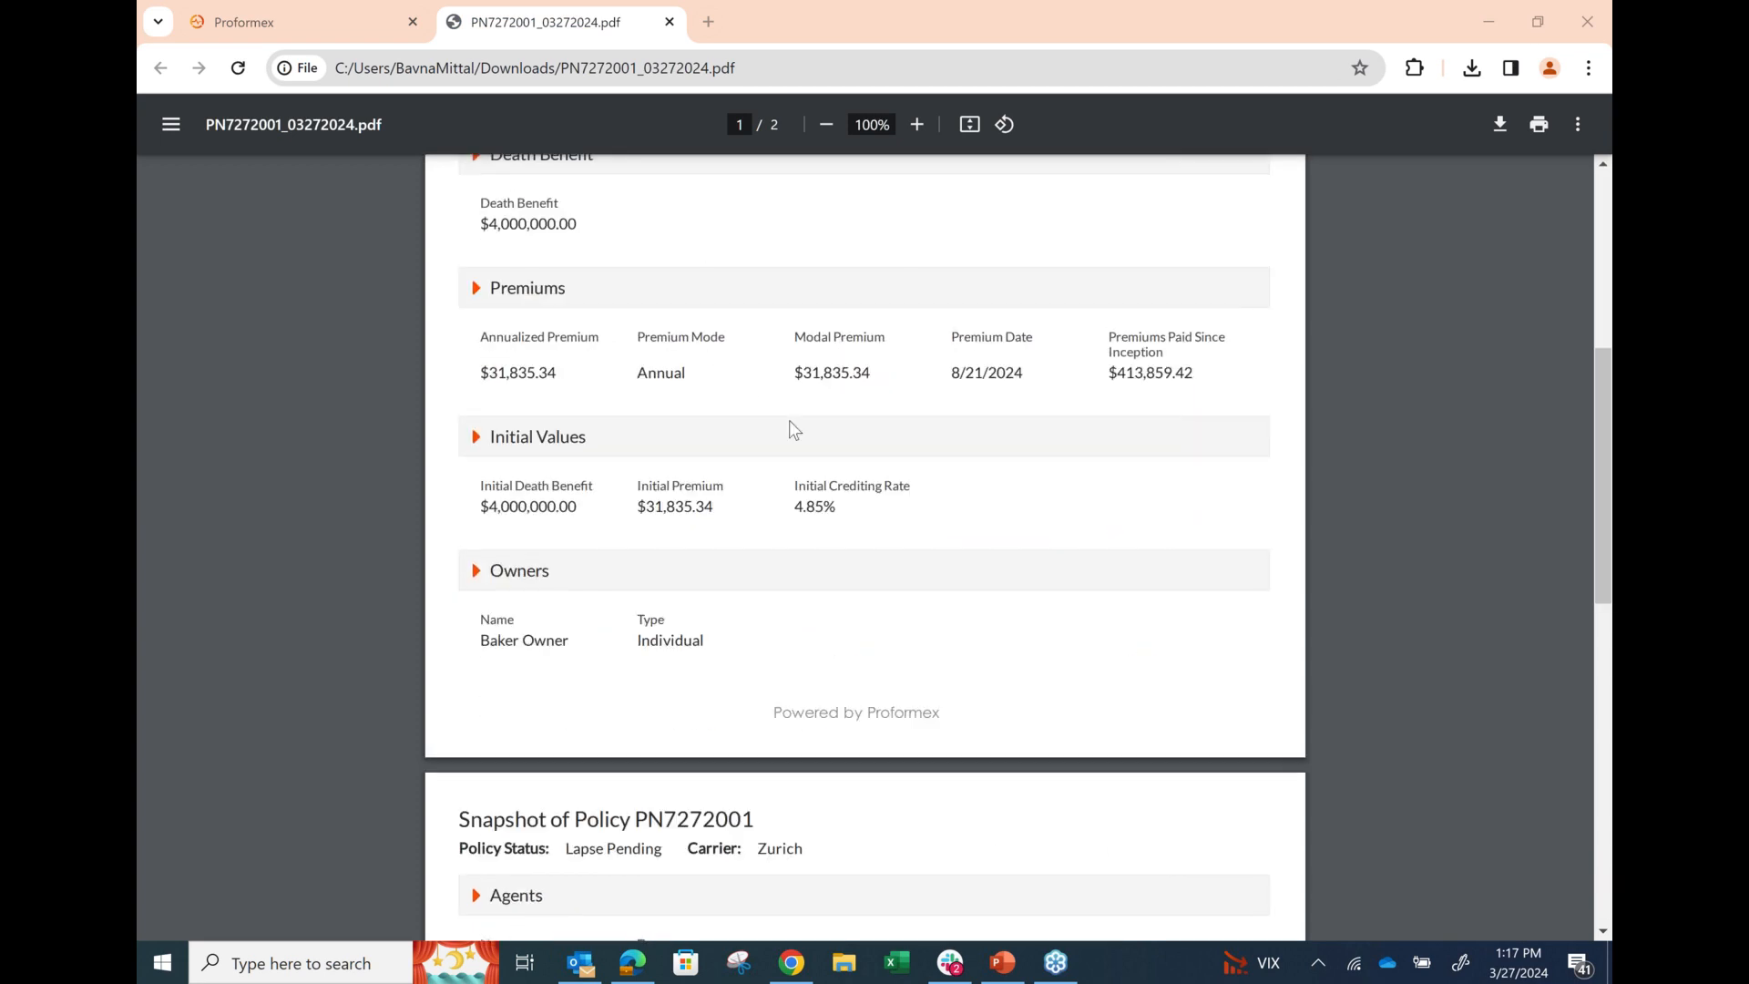
scroll(790, 422, down, 3)
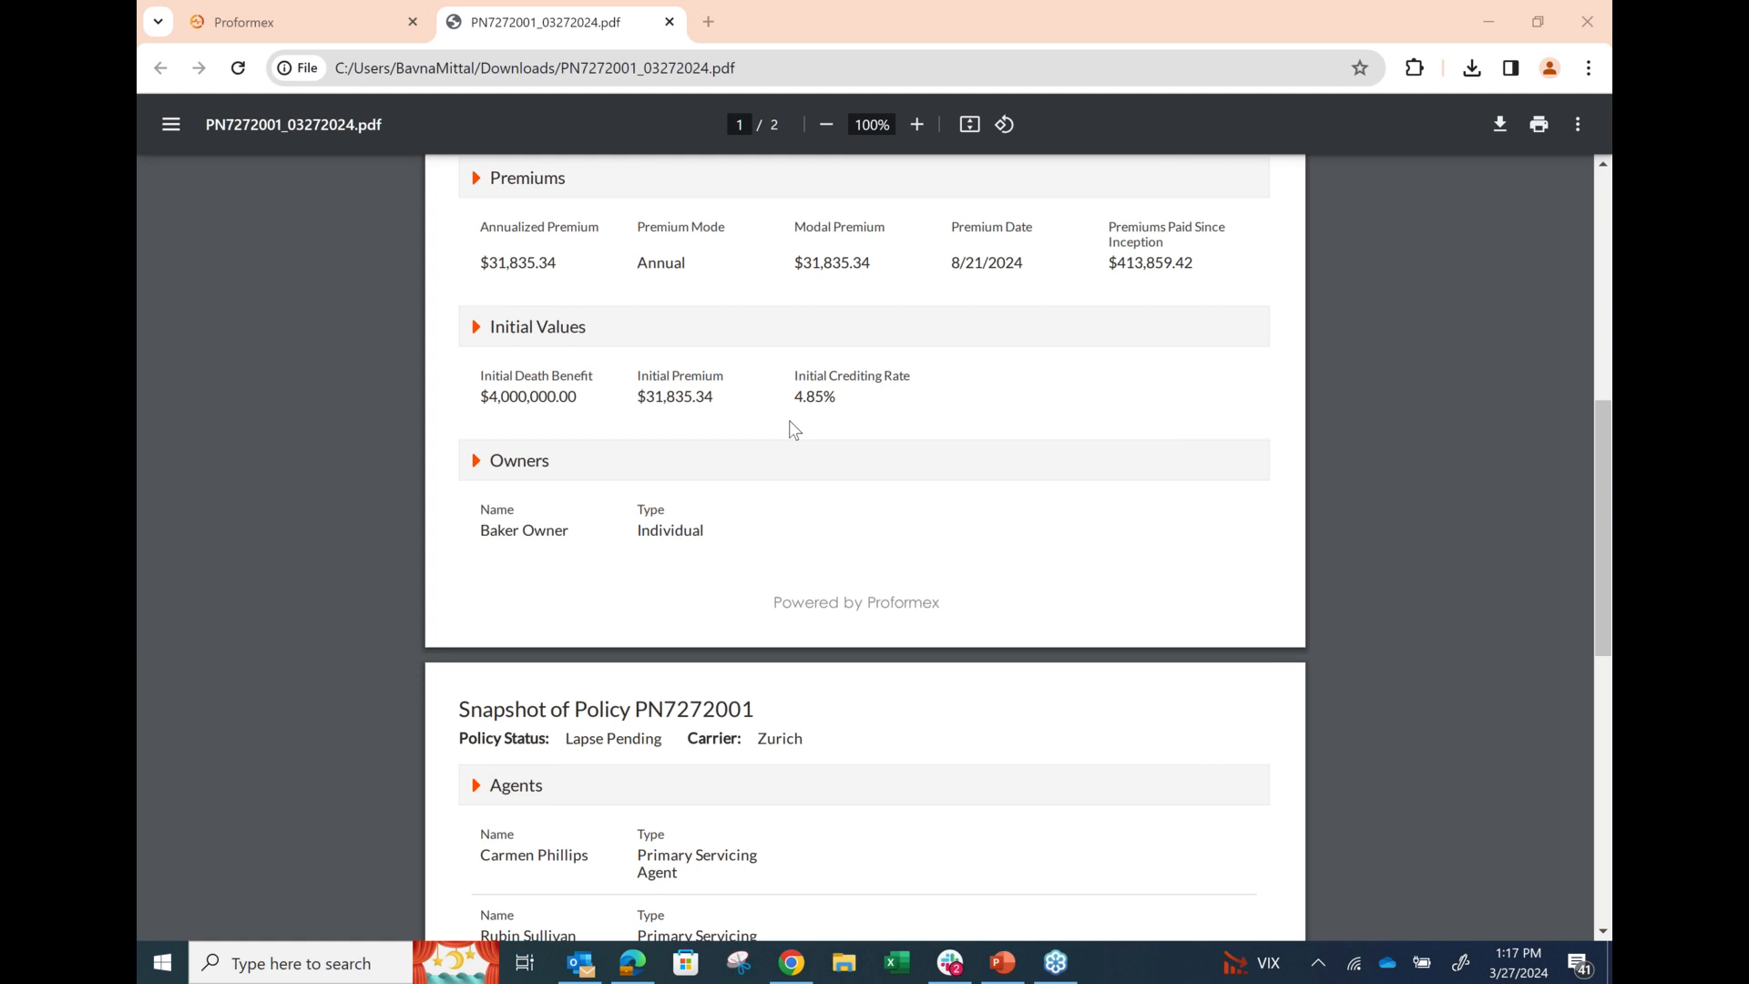
scroll(789, 419, down, 1)
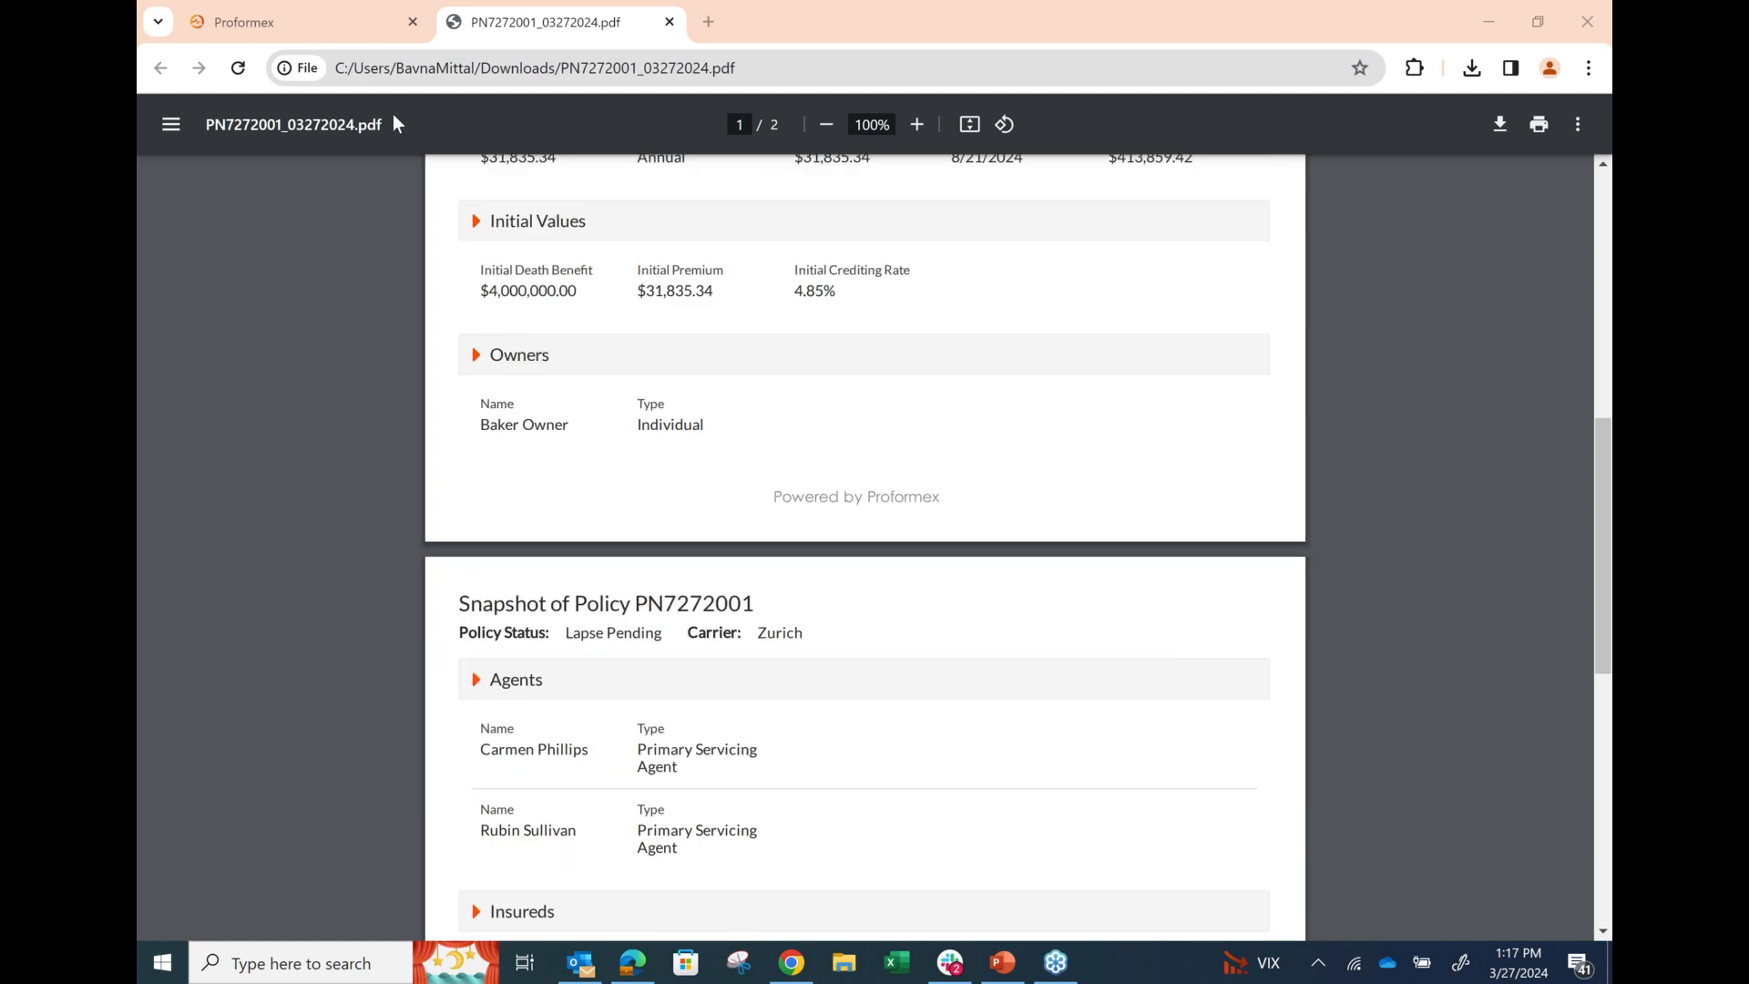
Step: Switch back to the policy portal and return from the policy to the home dashboard
click(294, 27)
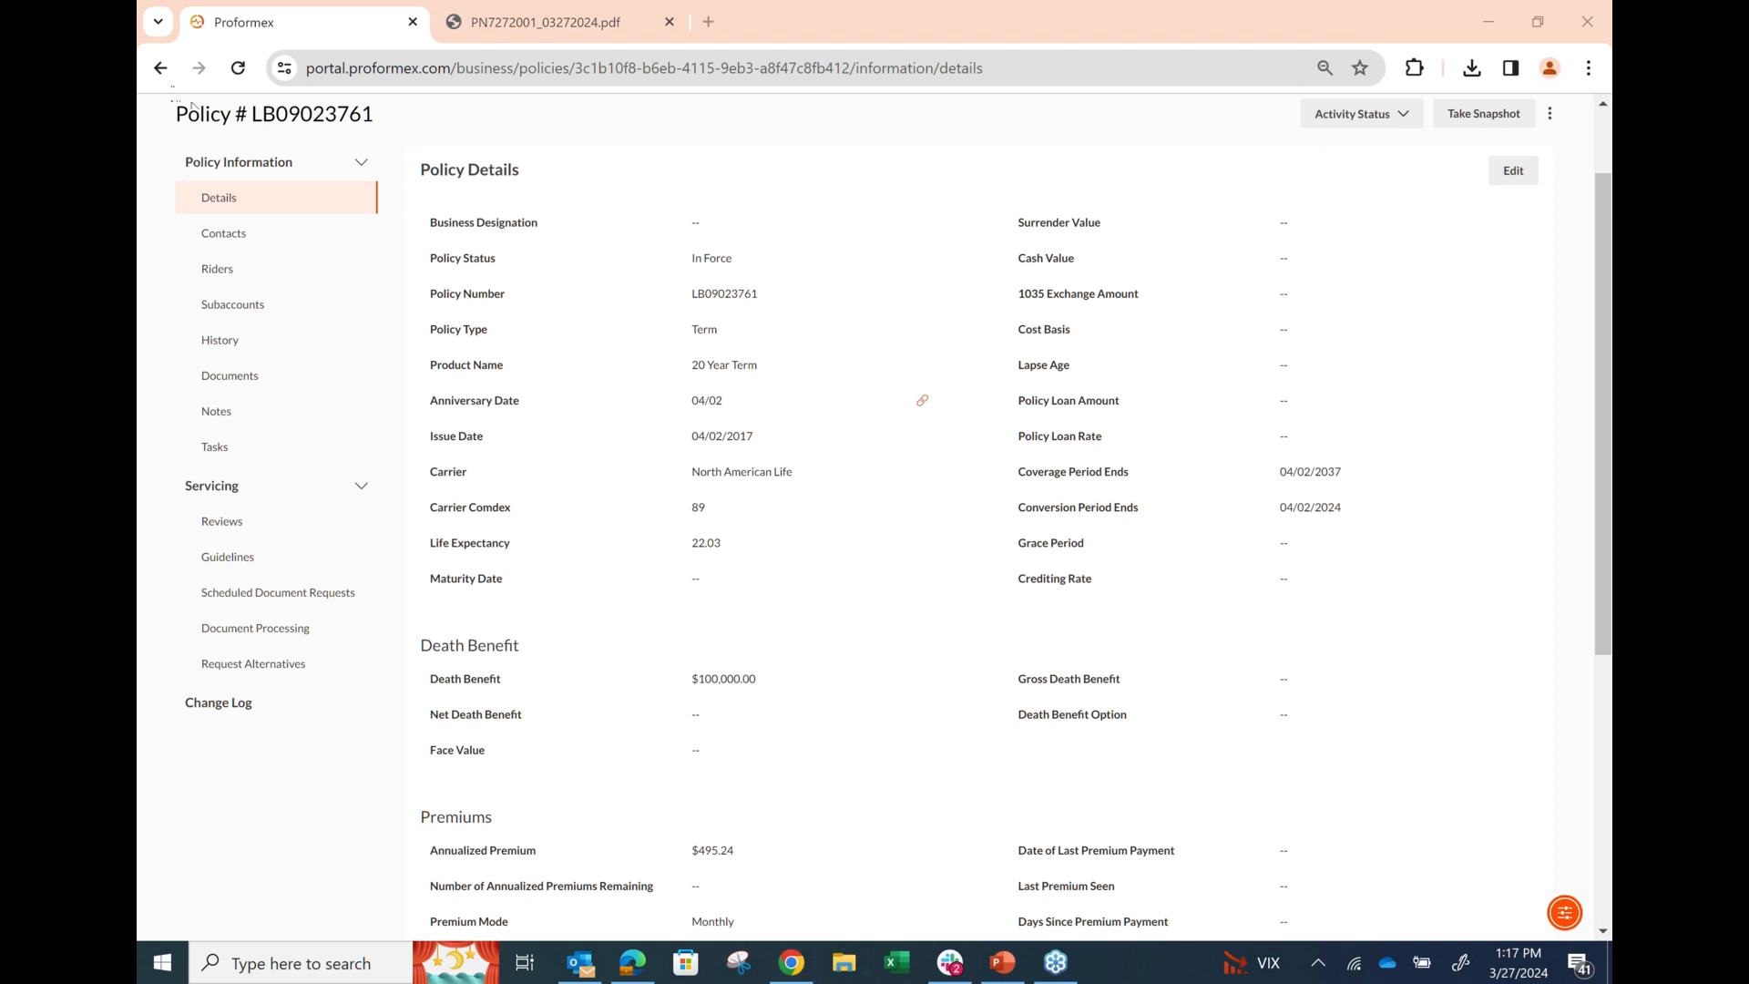
click(162, 70)
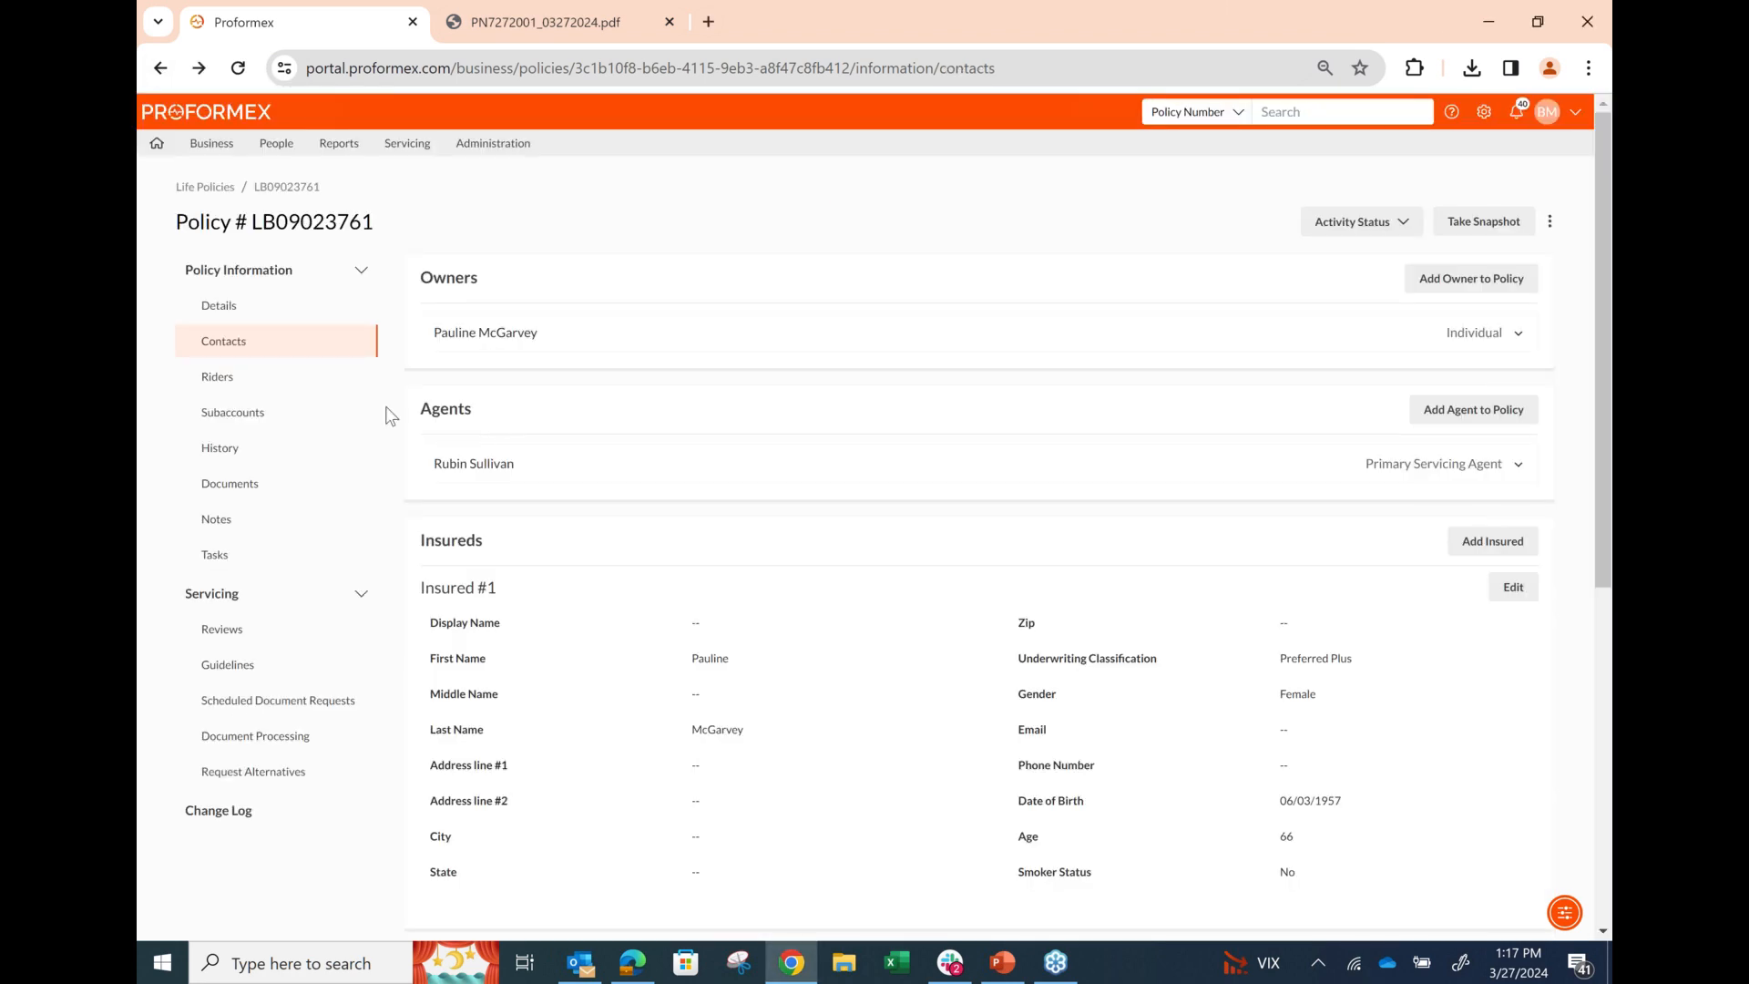
click(153, 78)
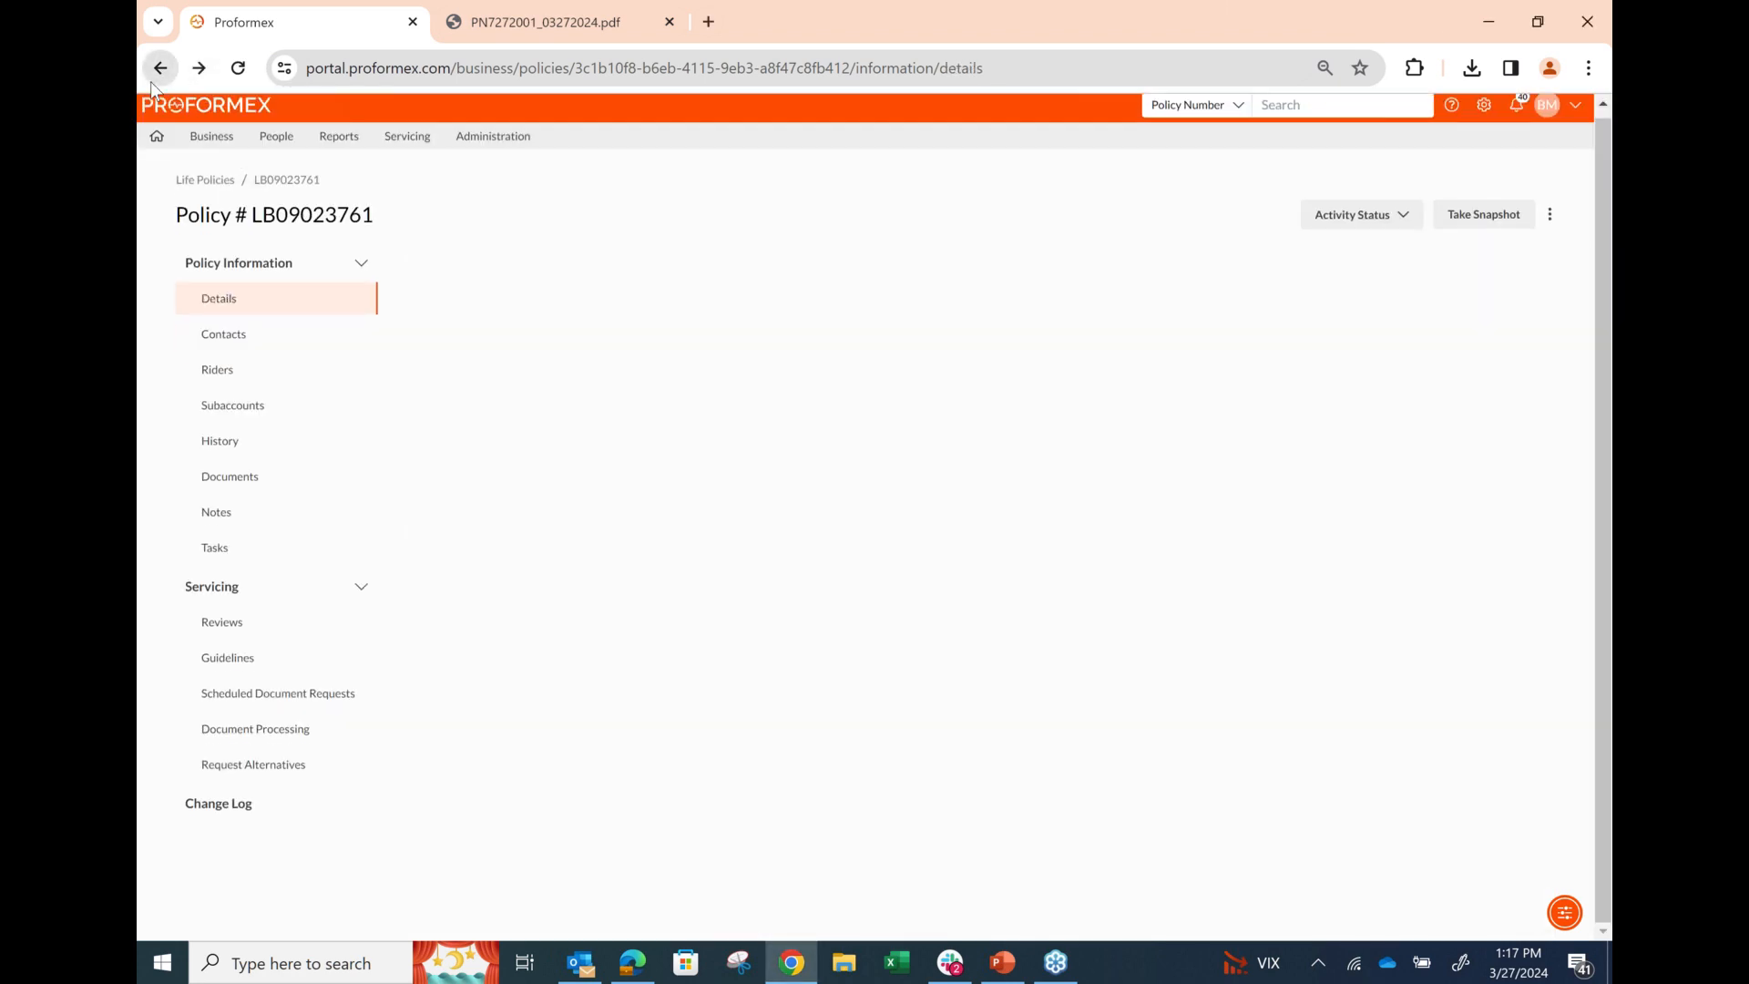
click(153, 78)
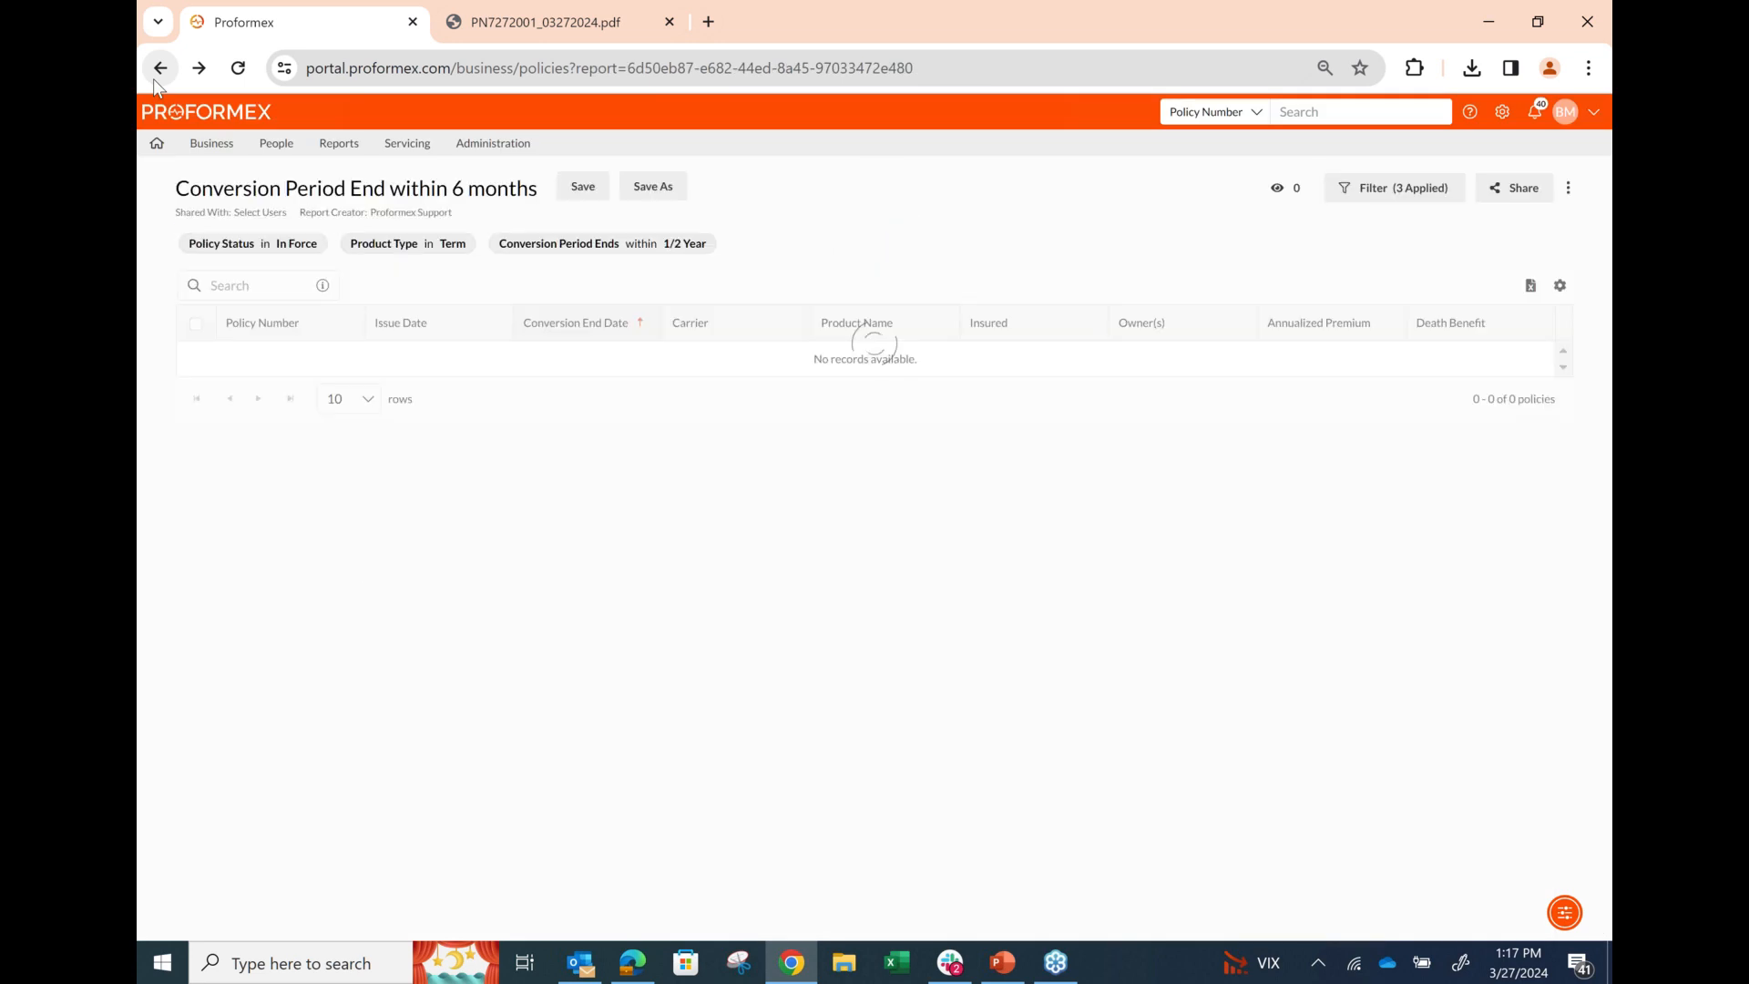
click(155, 148)
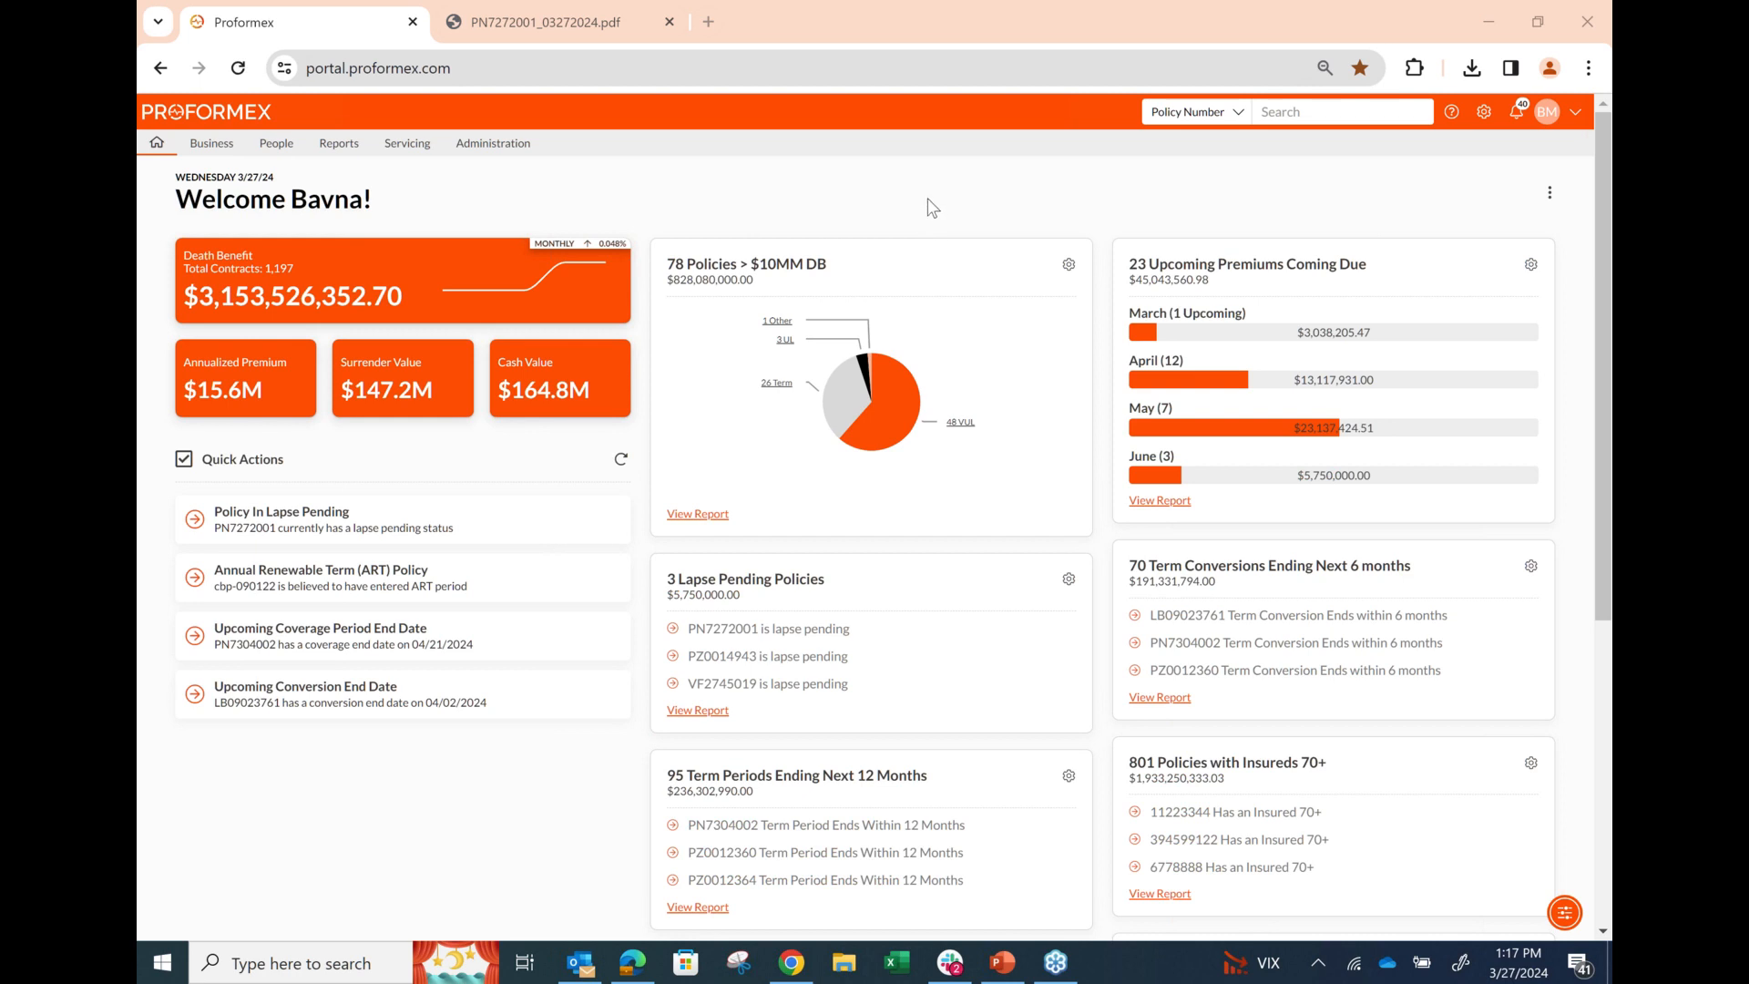
Step: Open the full report for policies with premiums due within 3 months from its dashboard card
scroll(931, 208, down, 4)
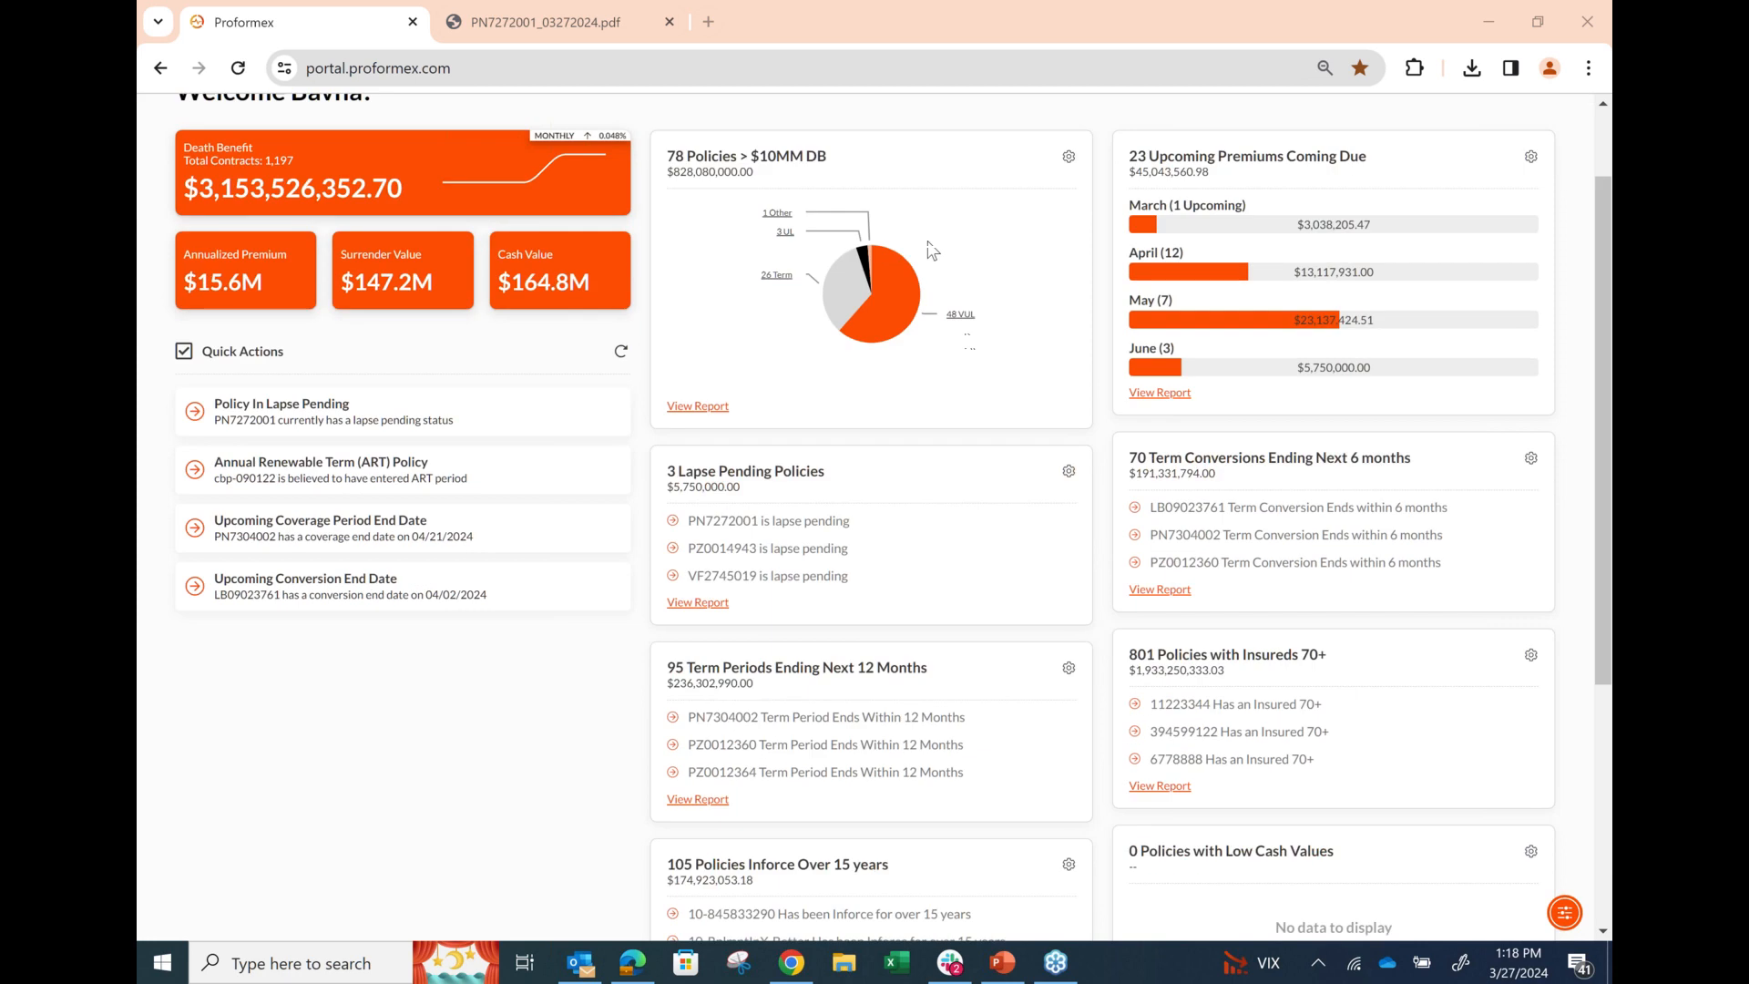
scroll(980, 362, down, 1)
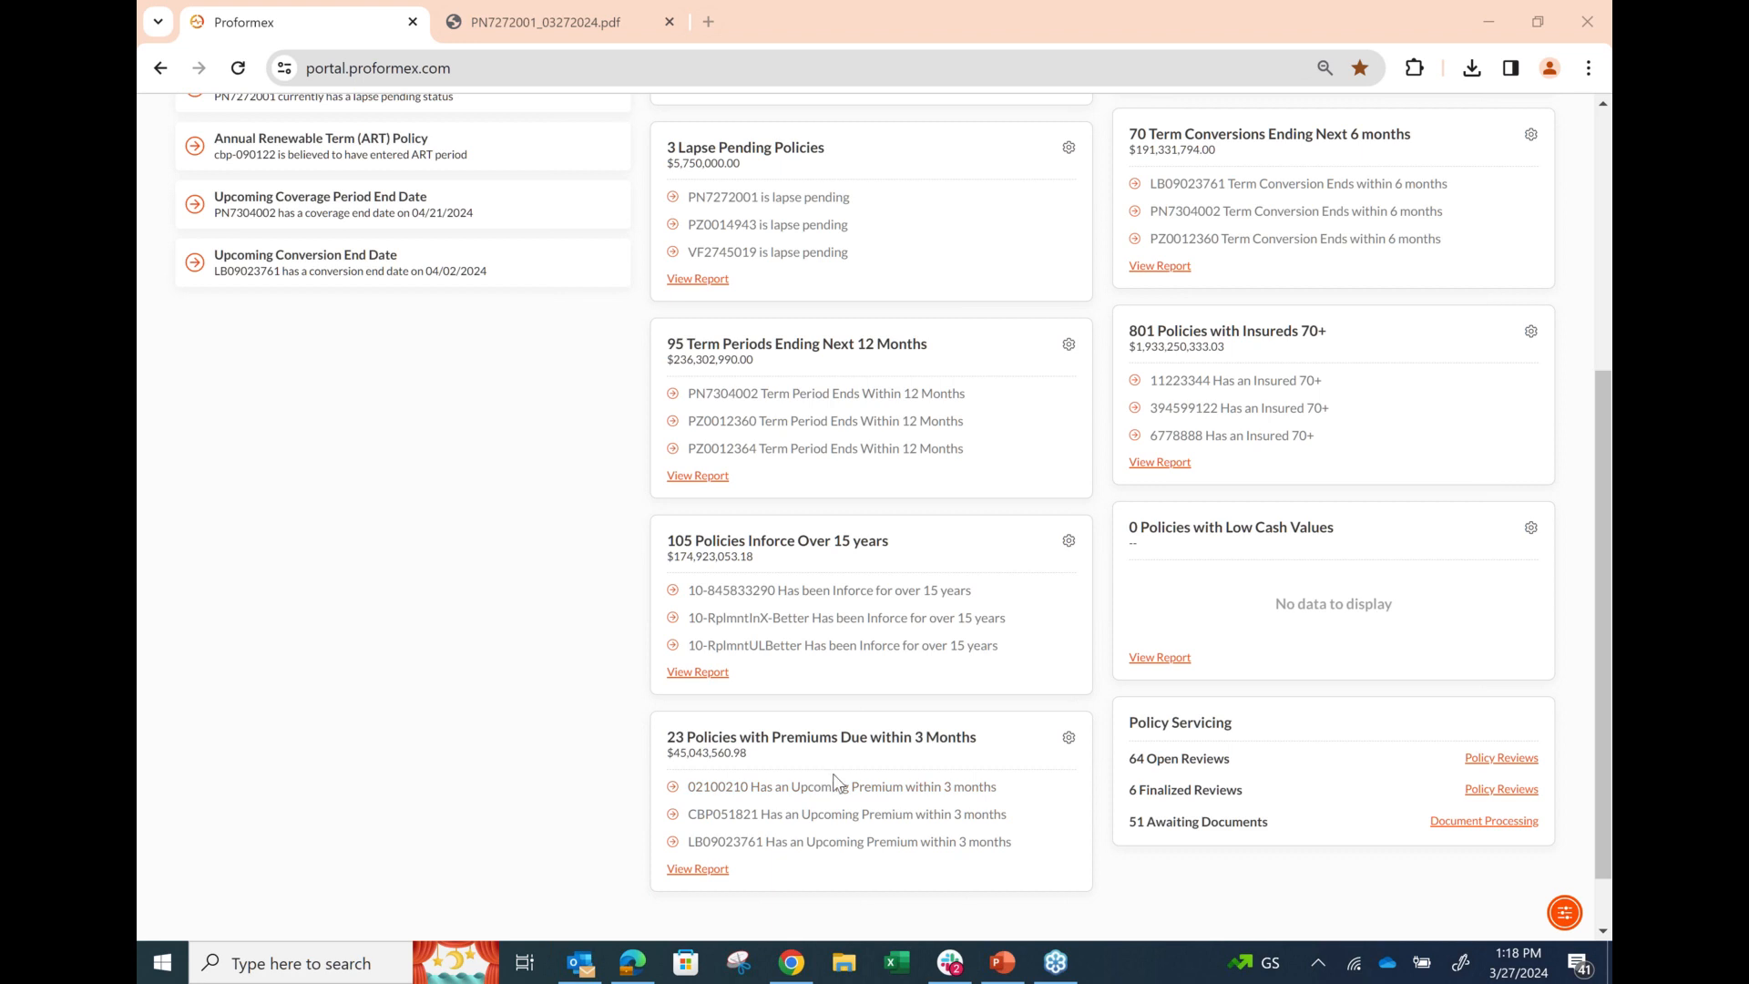
click(698, 869)
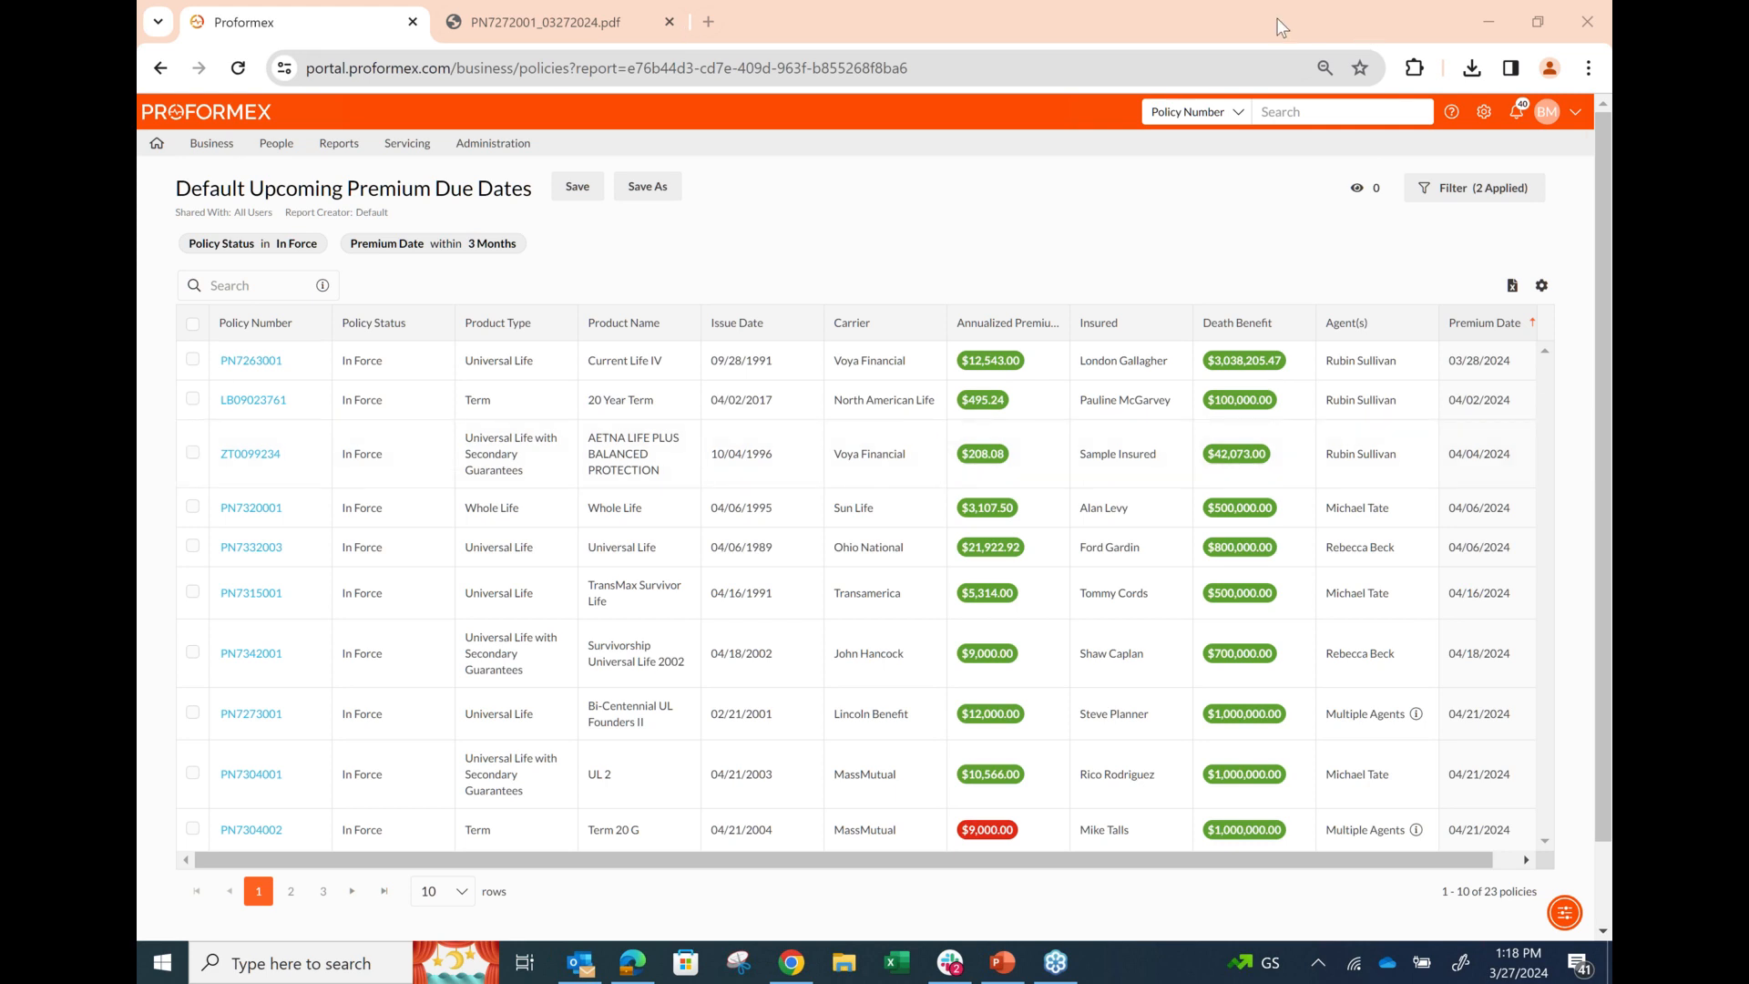
Step: Draft an extra report filter for Annualized Premium greater than 15000, and close the filter settings without applying it
click(1460, 189)
click(1140, 14)
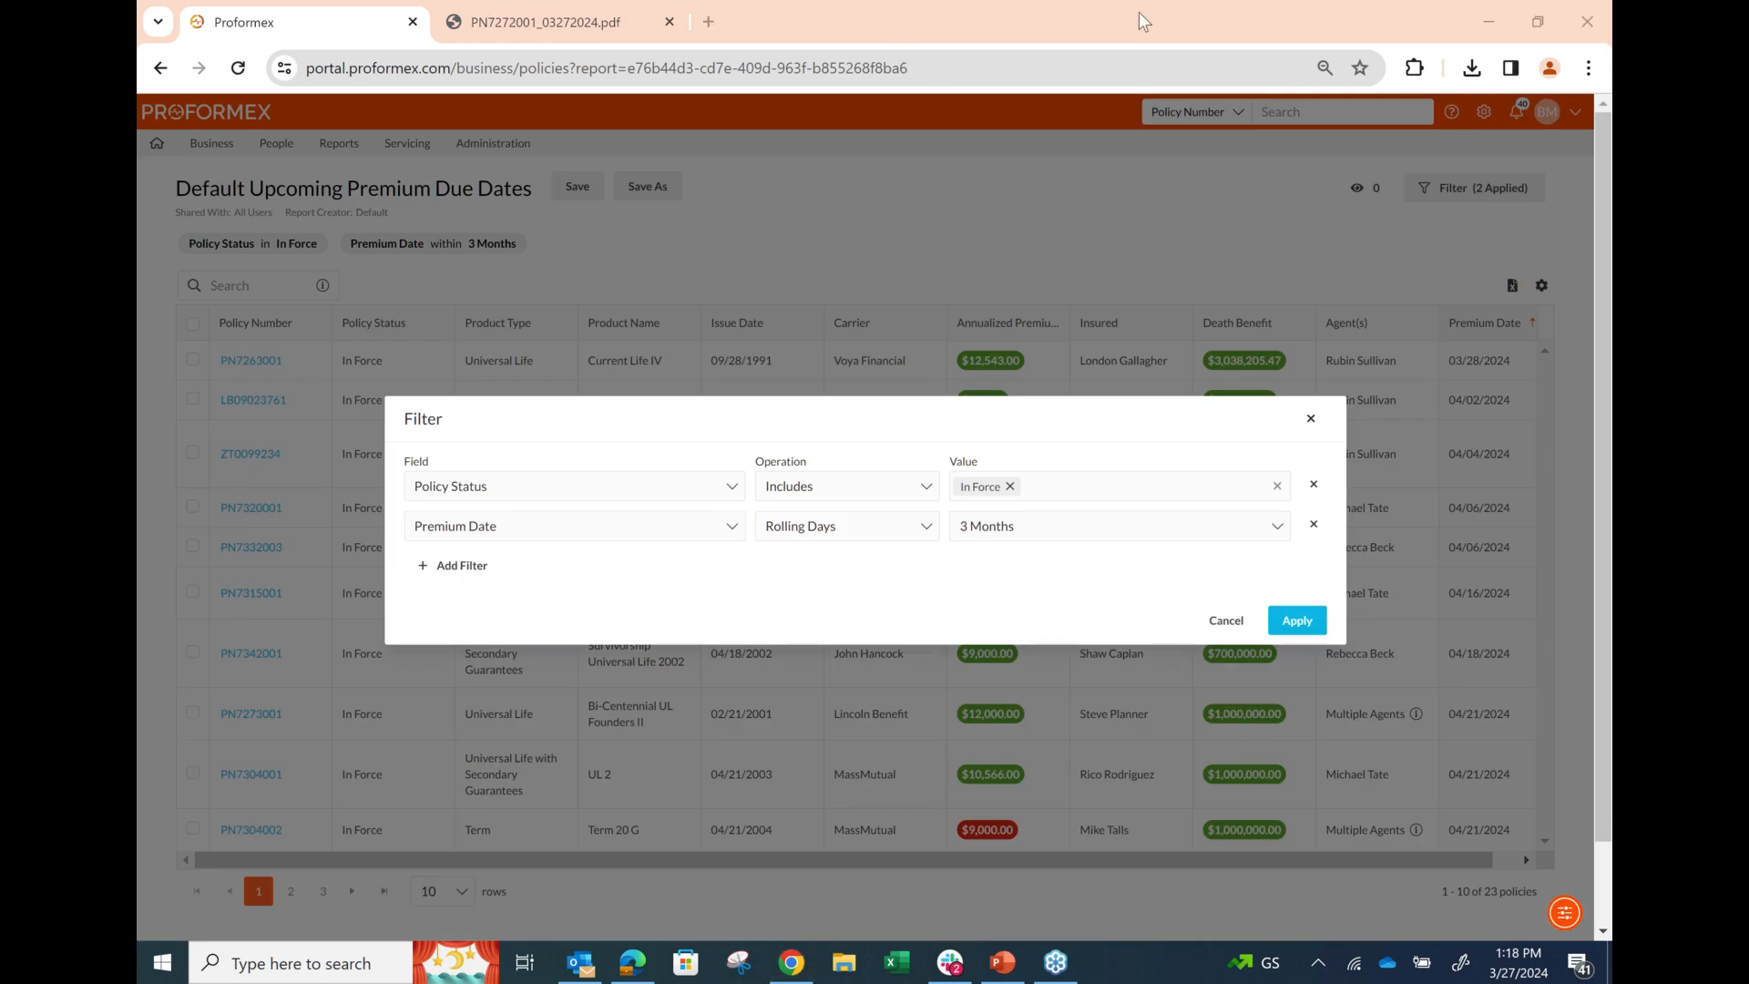
click(478, 571)
text(ann)
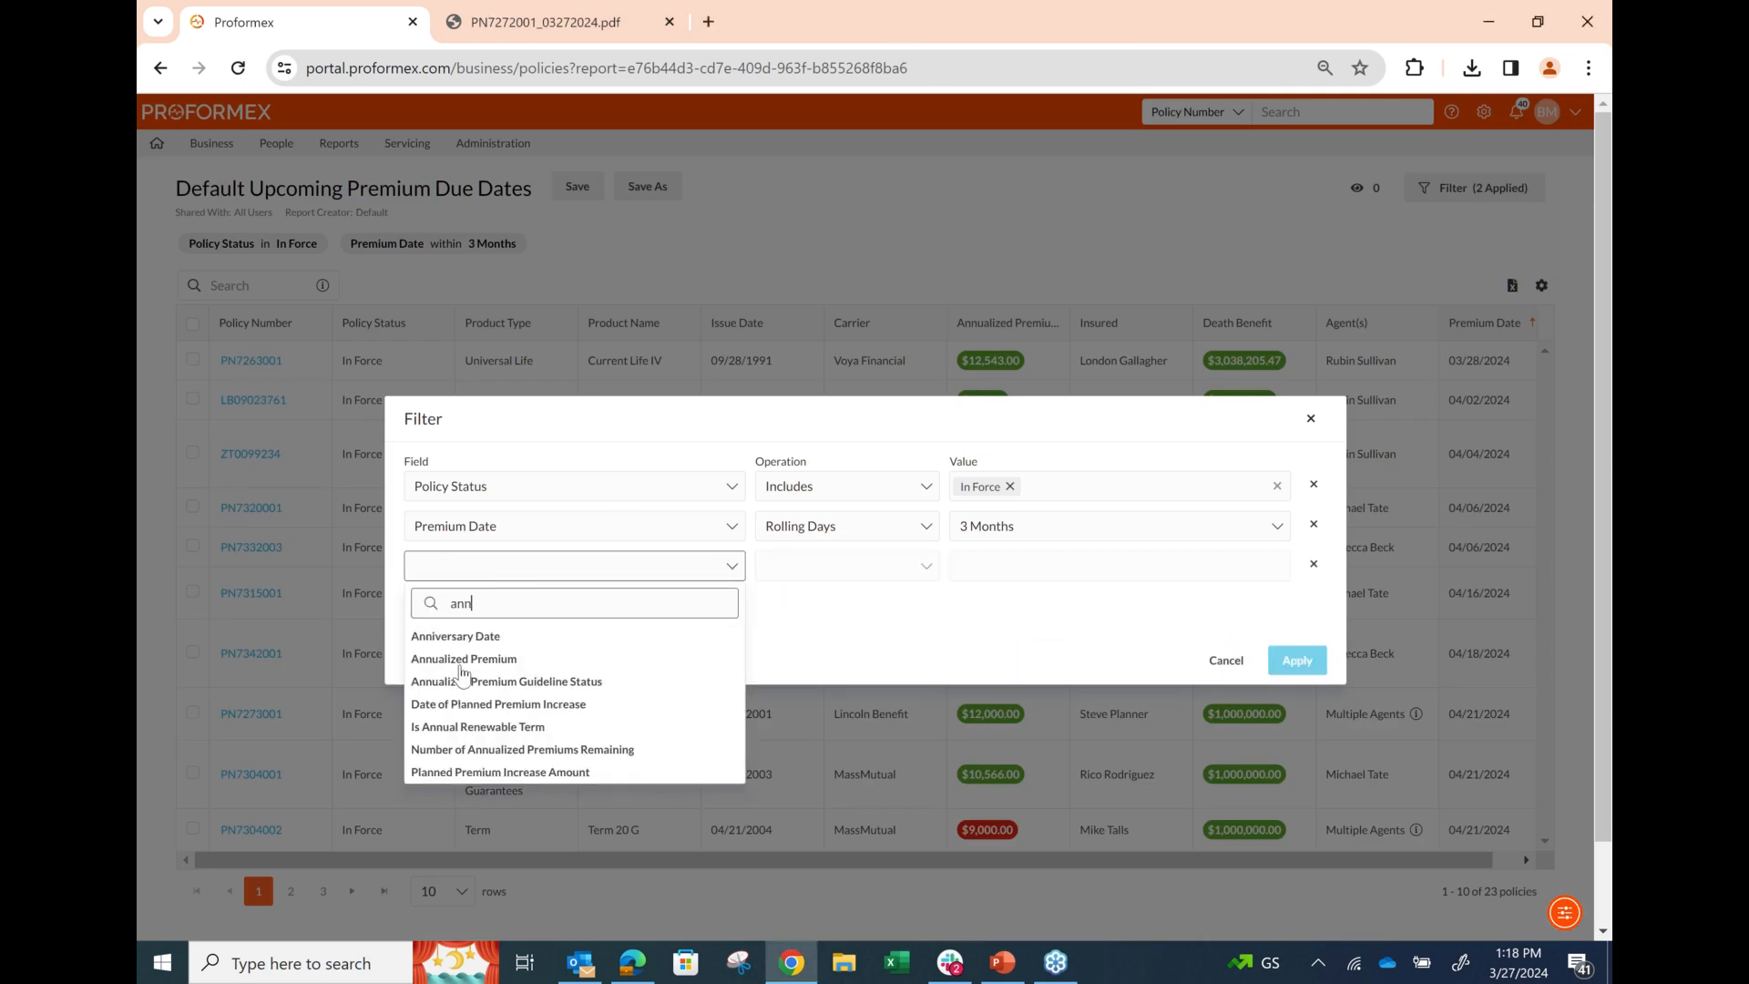
click(462, 666)
click(873, 574)
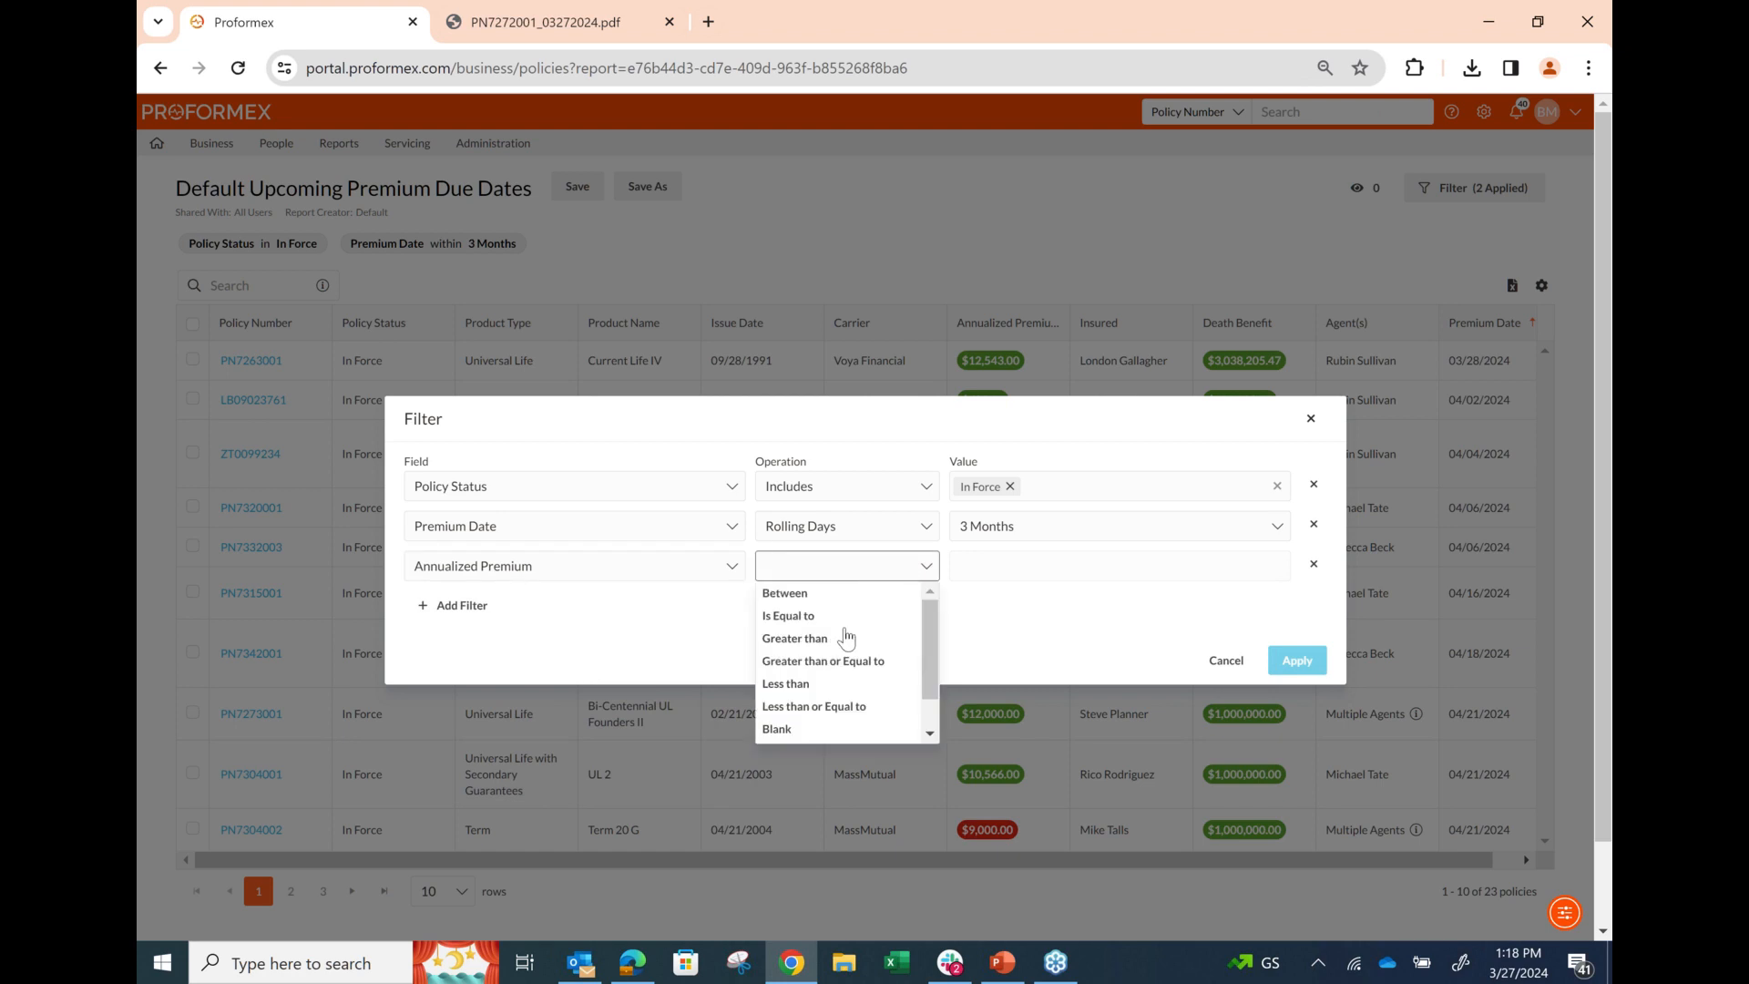
click(838, 639)
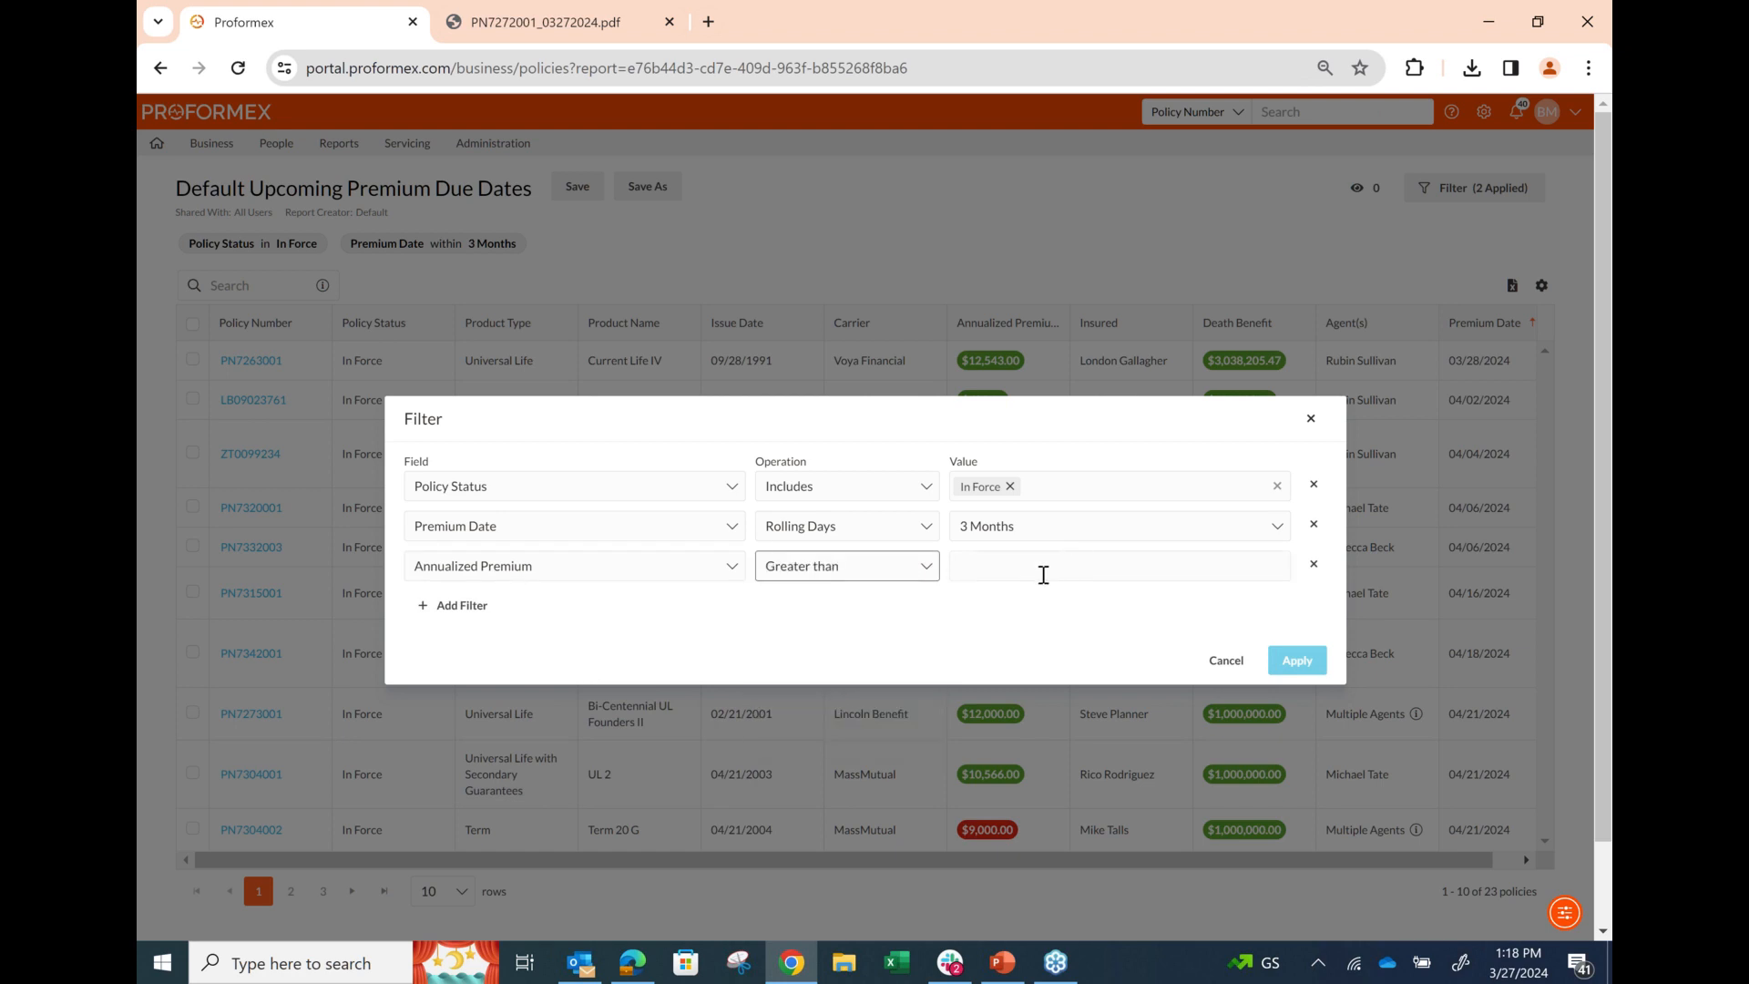
click(1043, 571)
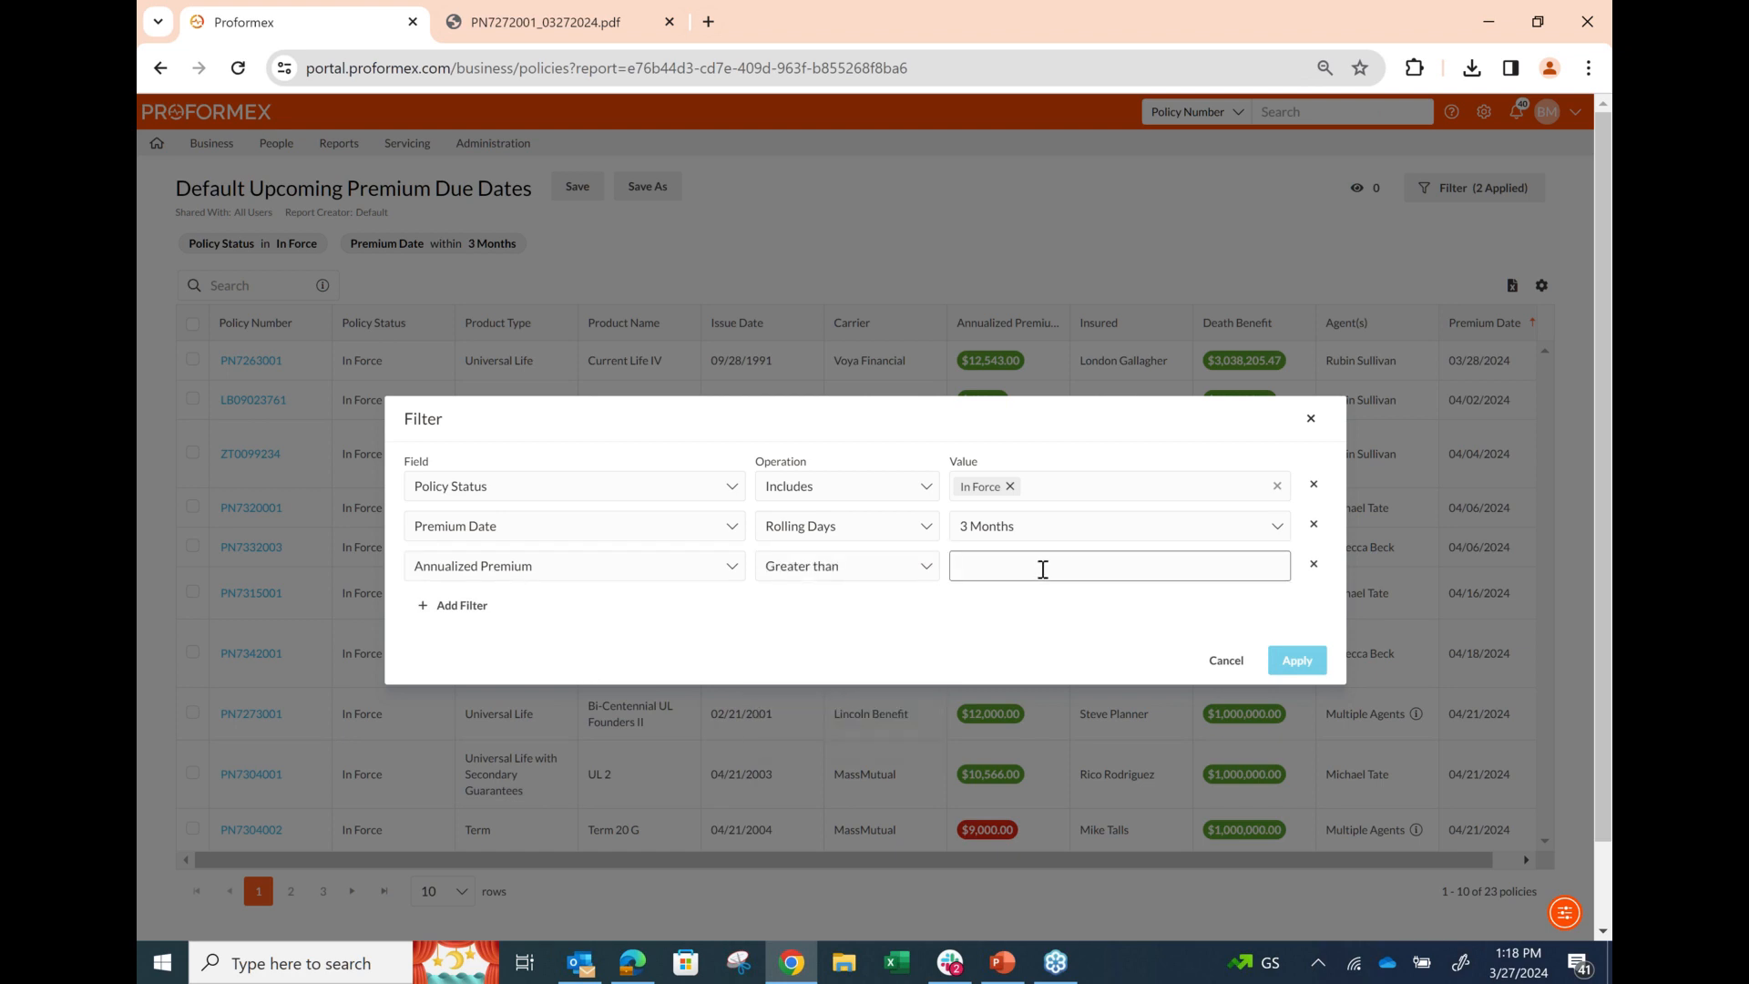
text(15000)
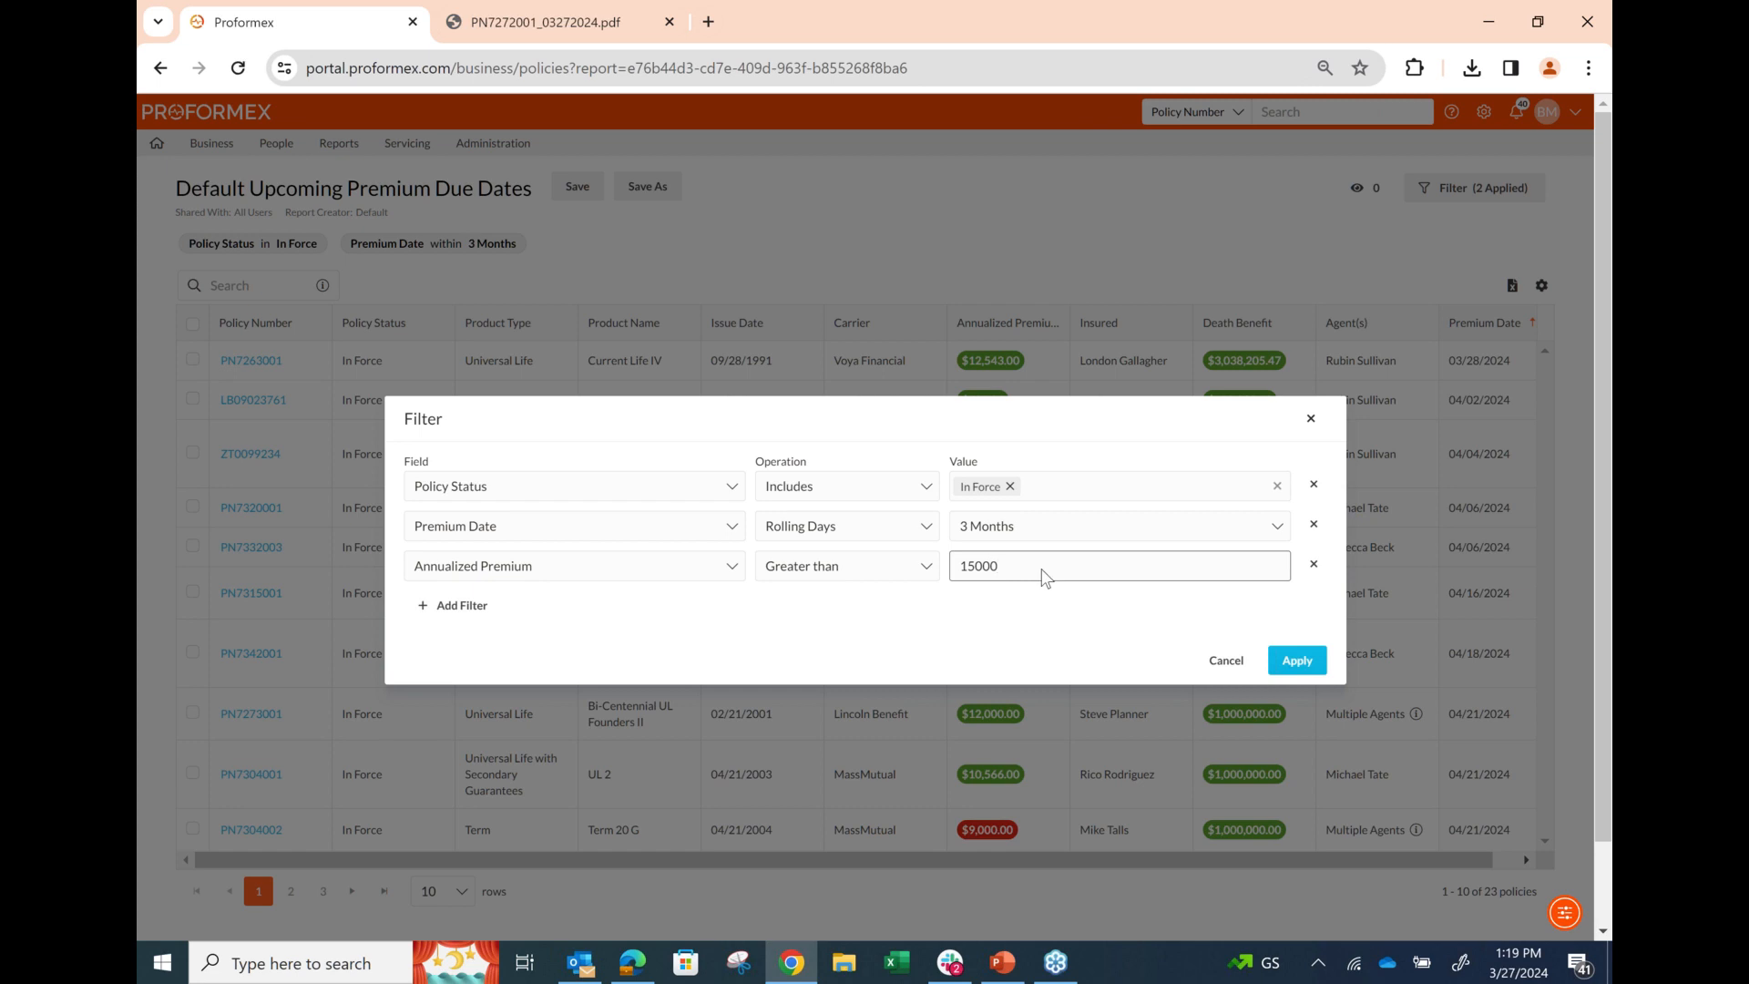
click(1493, 13)
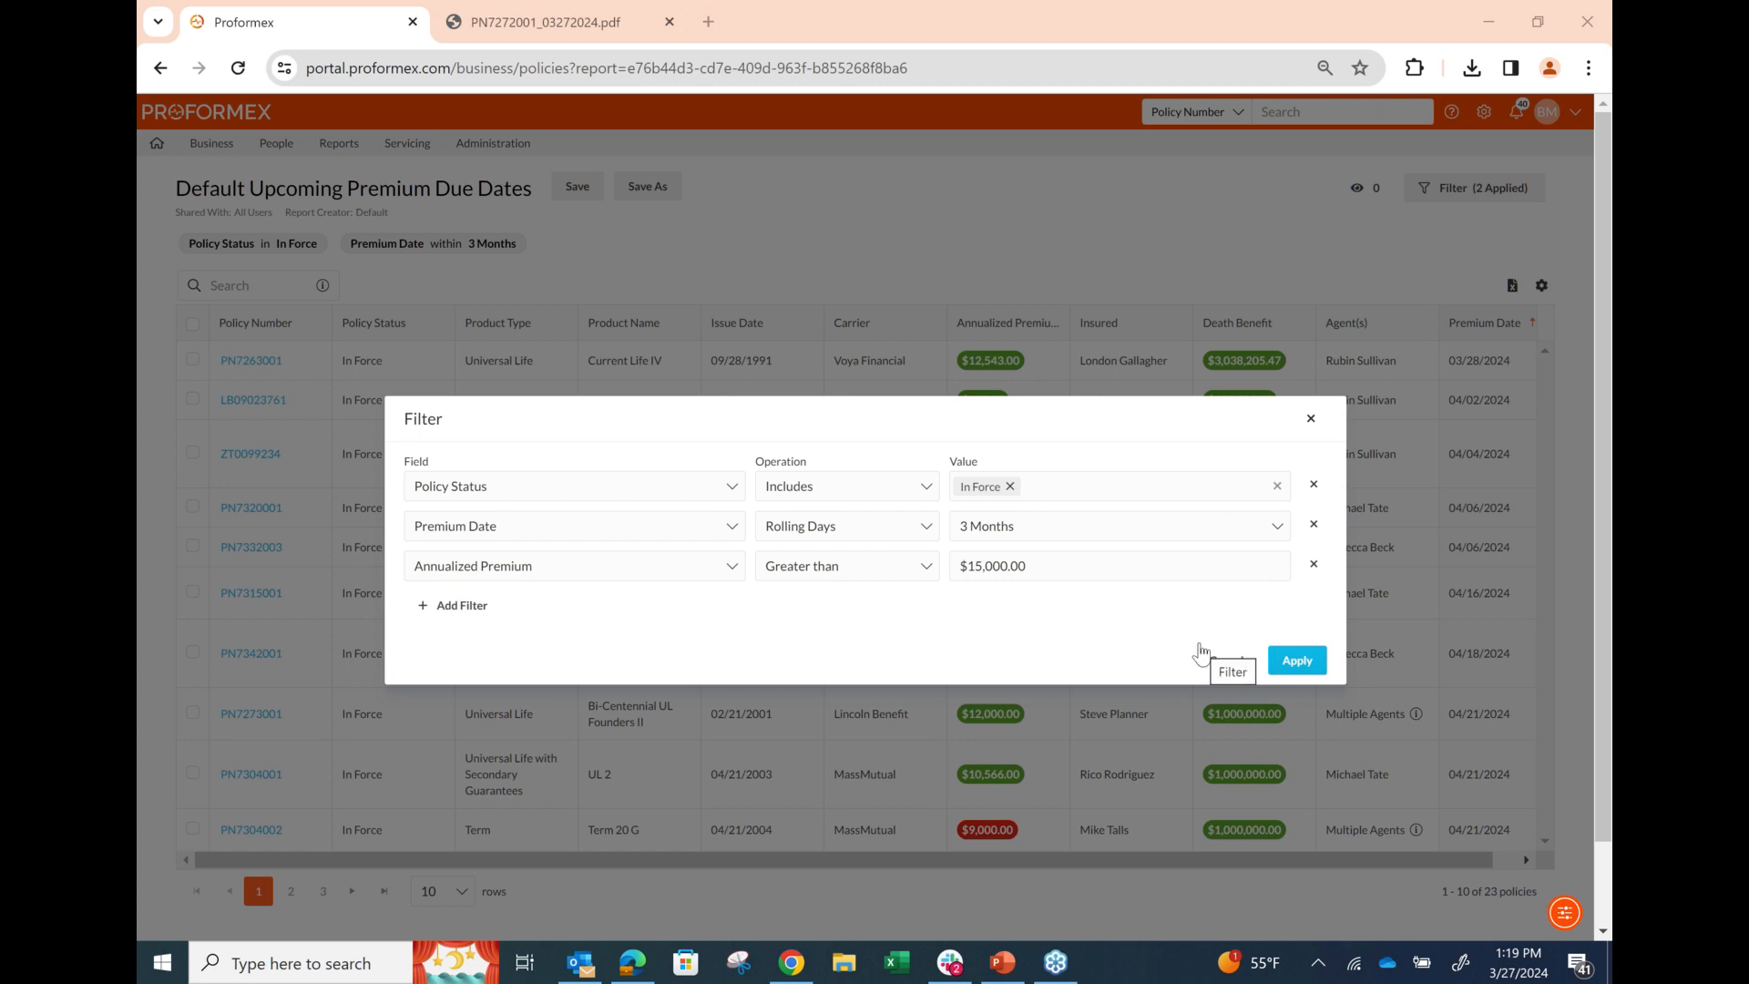
click(1310, 420)
Step: Return to the home dashboard, look over its cards, and open the full Life Policies list
click(157, 143)
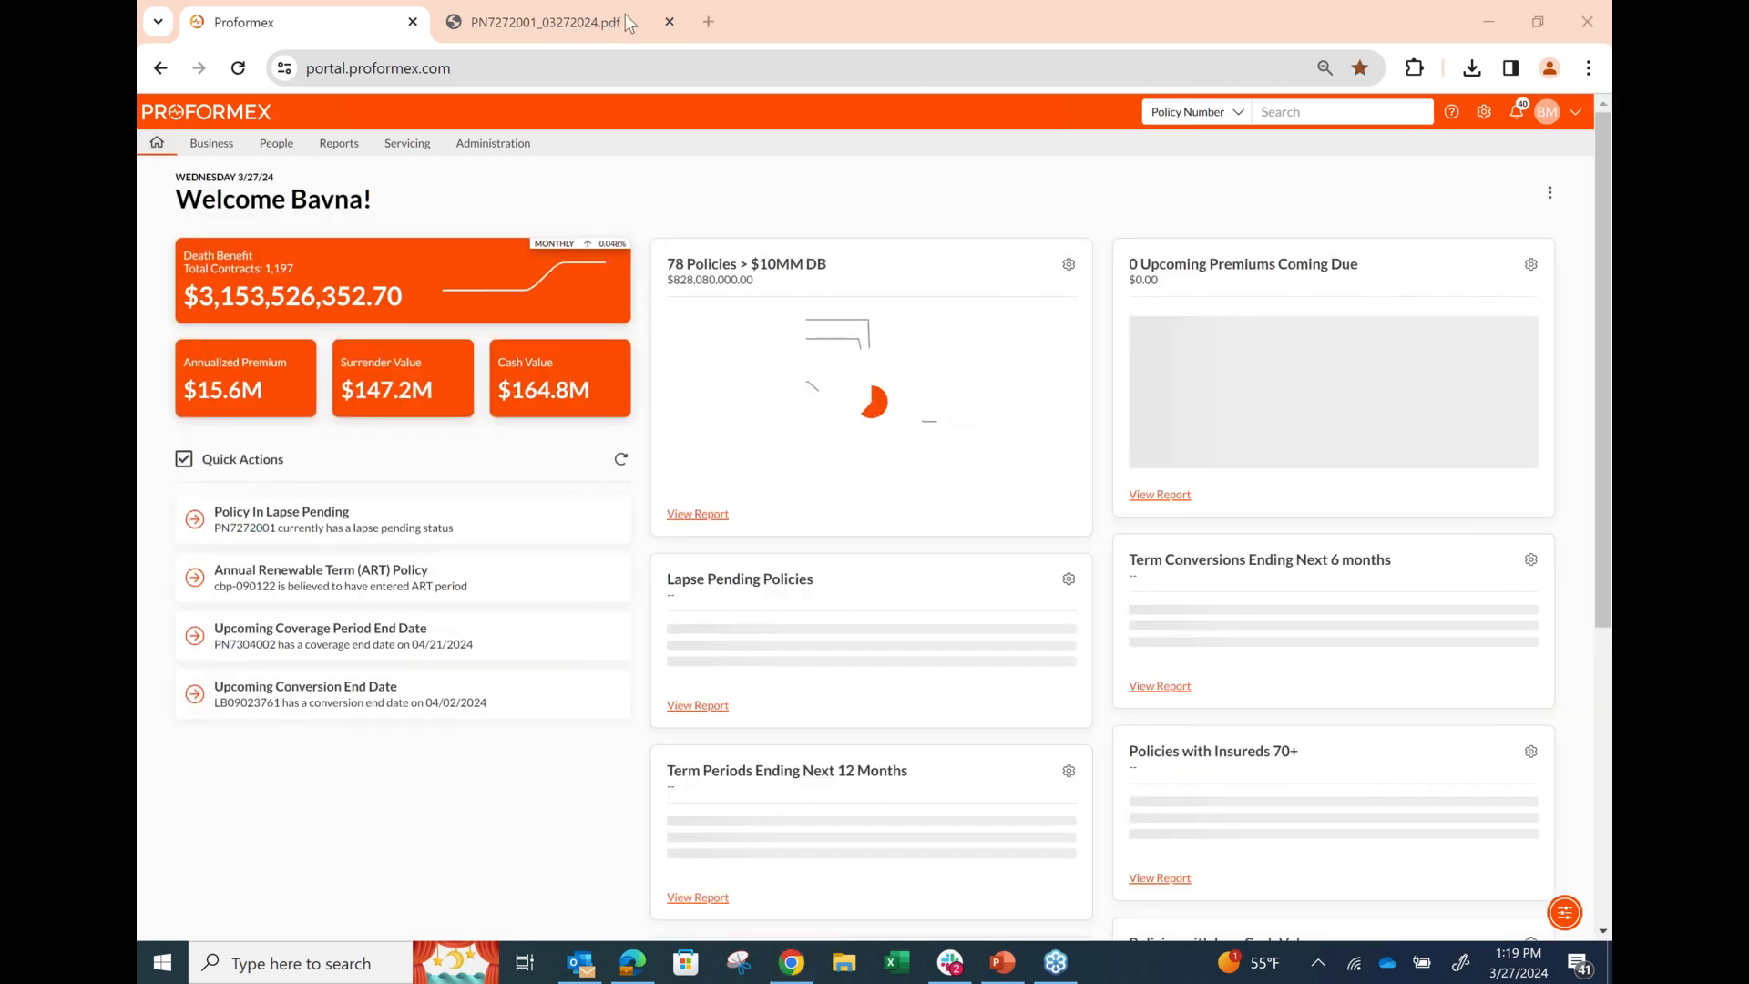
scroll(916, 368, down, 1)
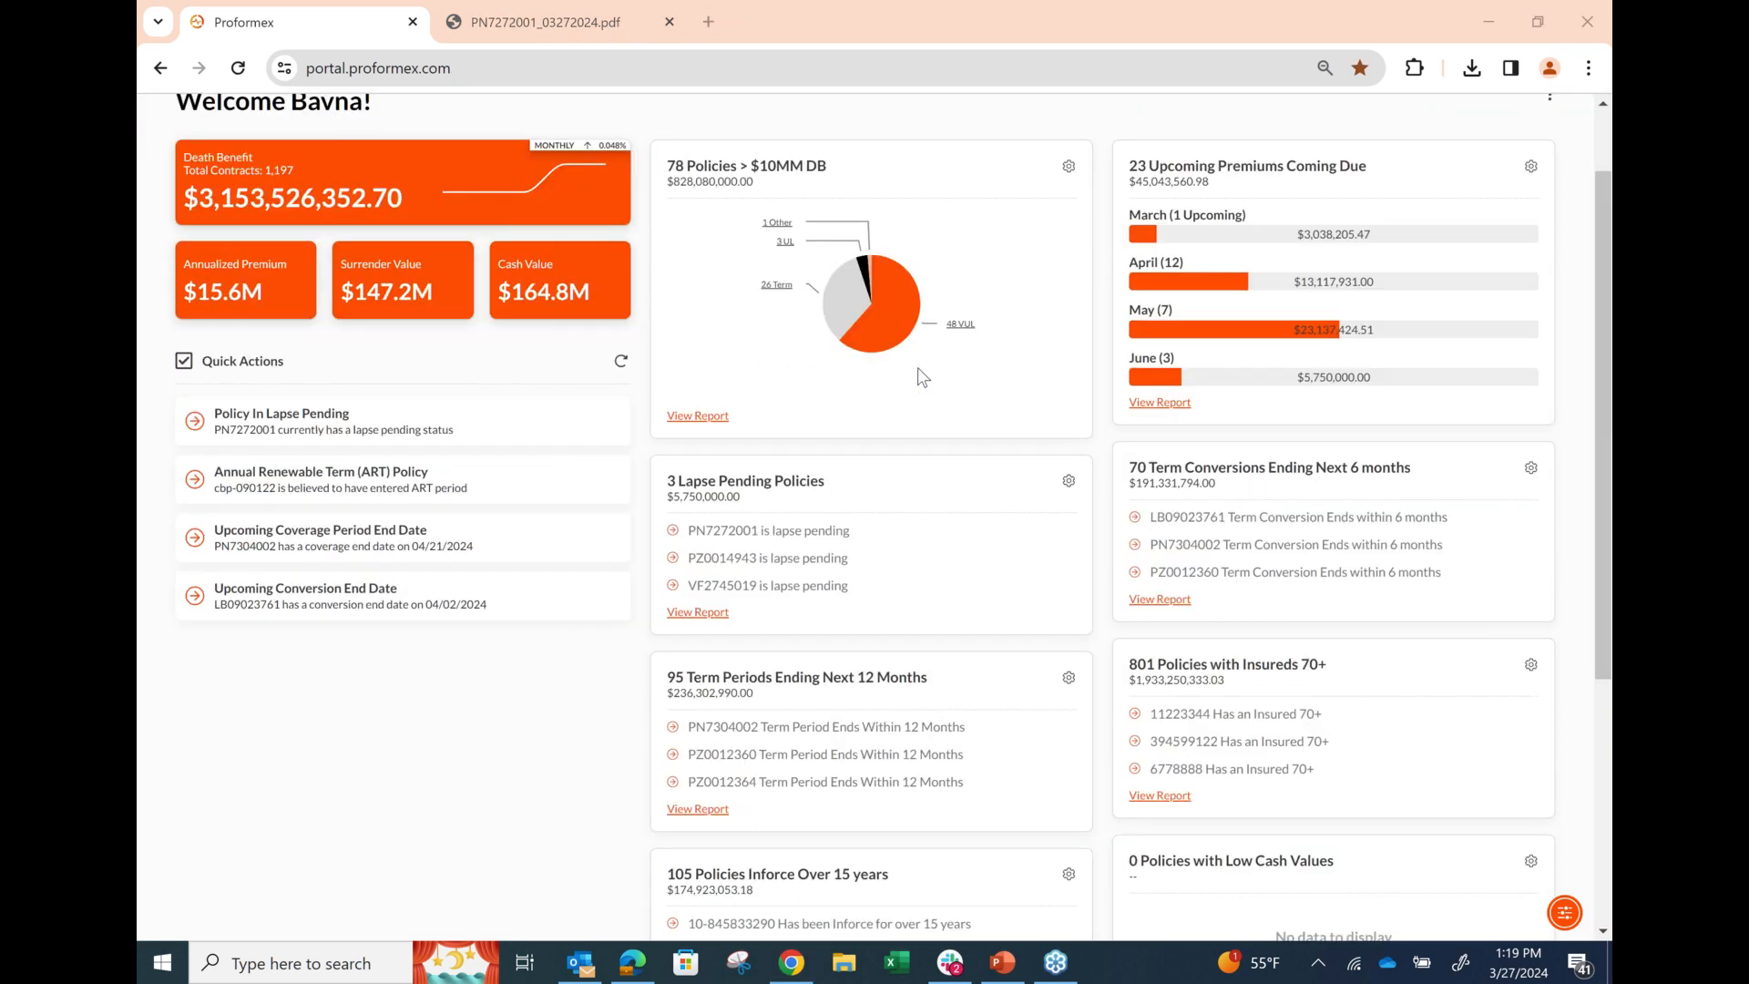
scroll(916, 368, down, 1)
scroll(916, 368, up, 2)
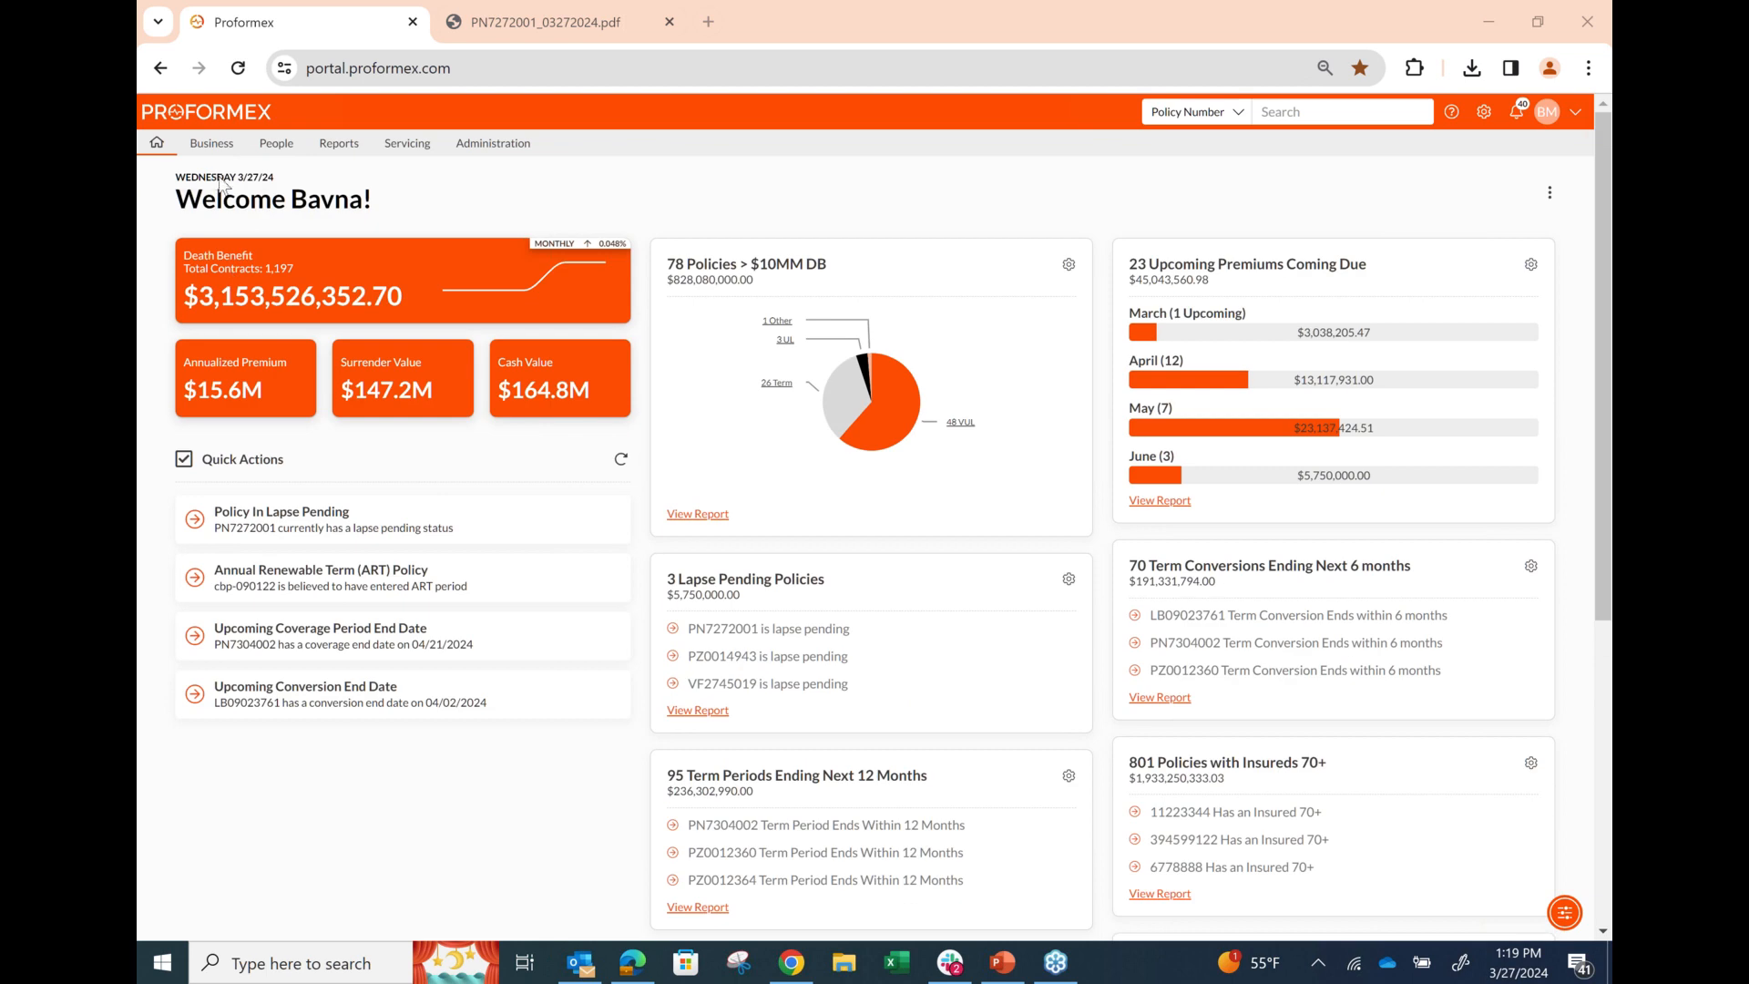
click(208, 176)
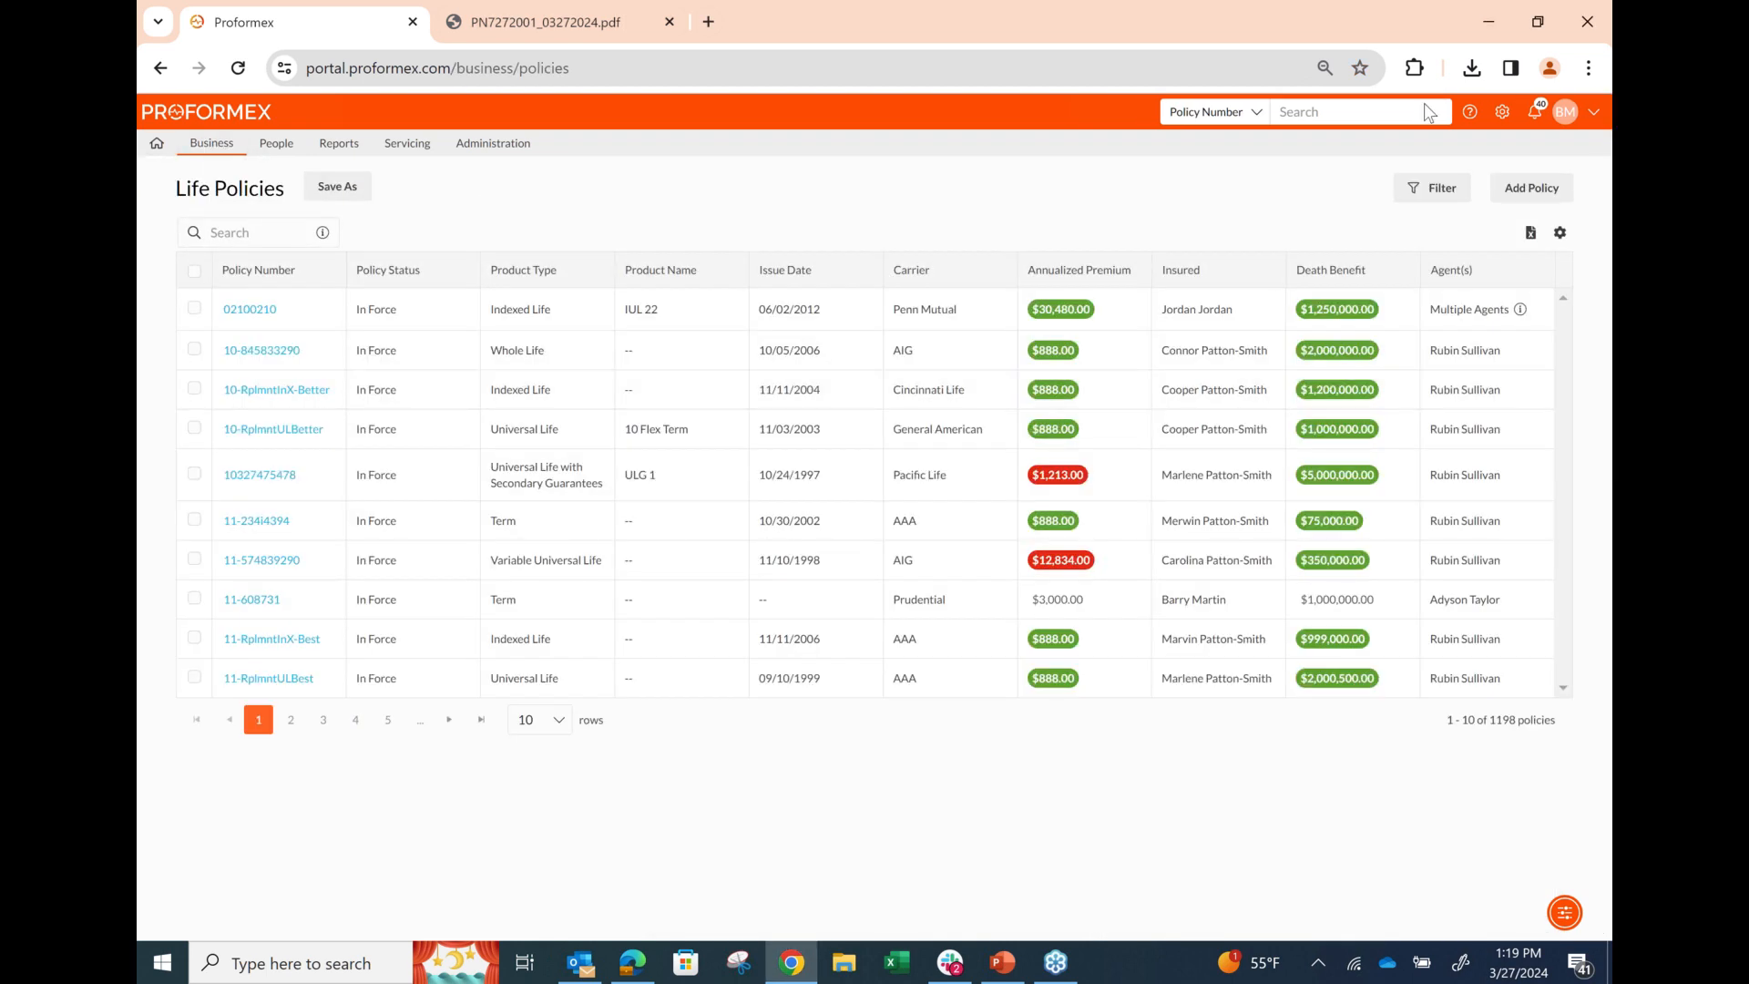
click(1442, 11)
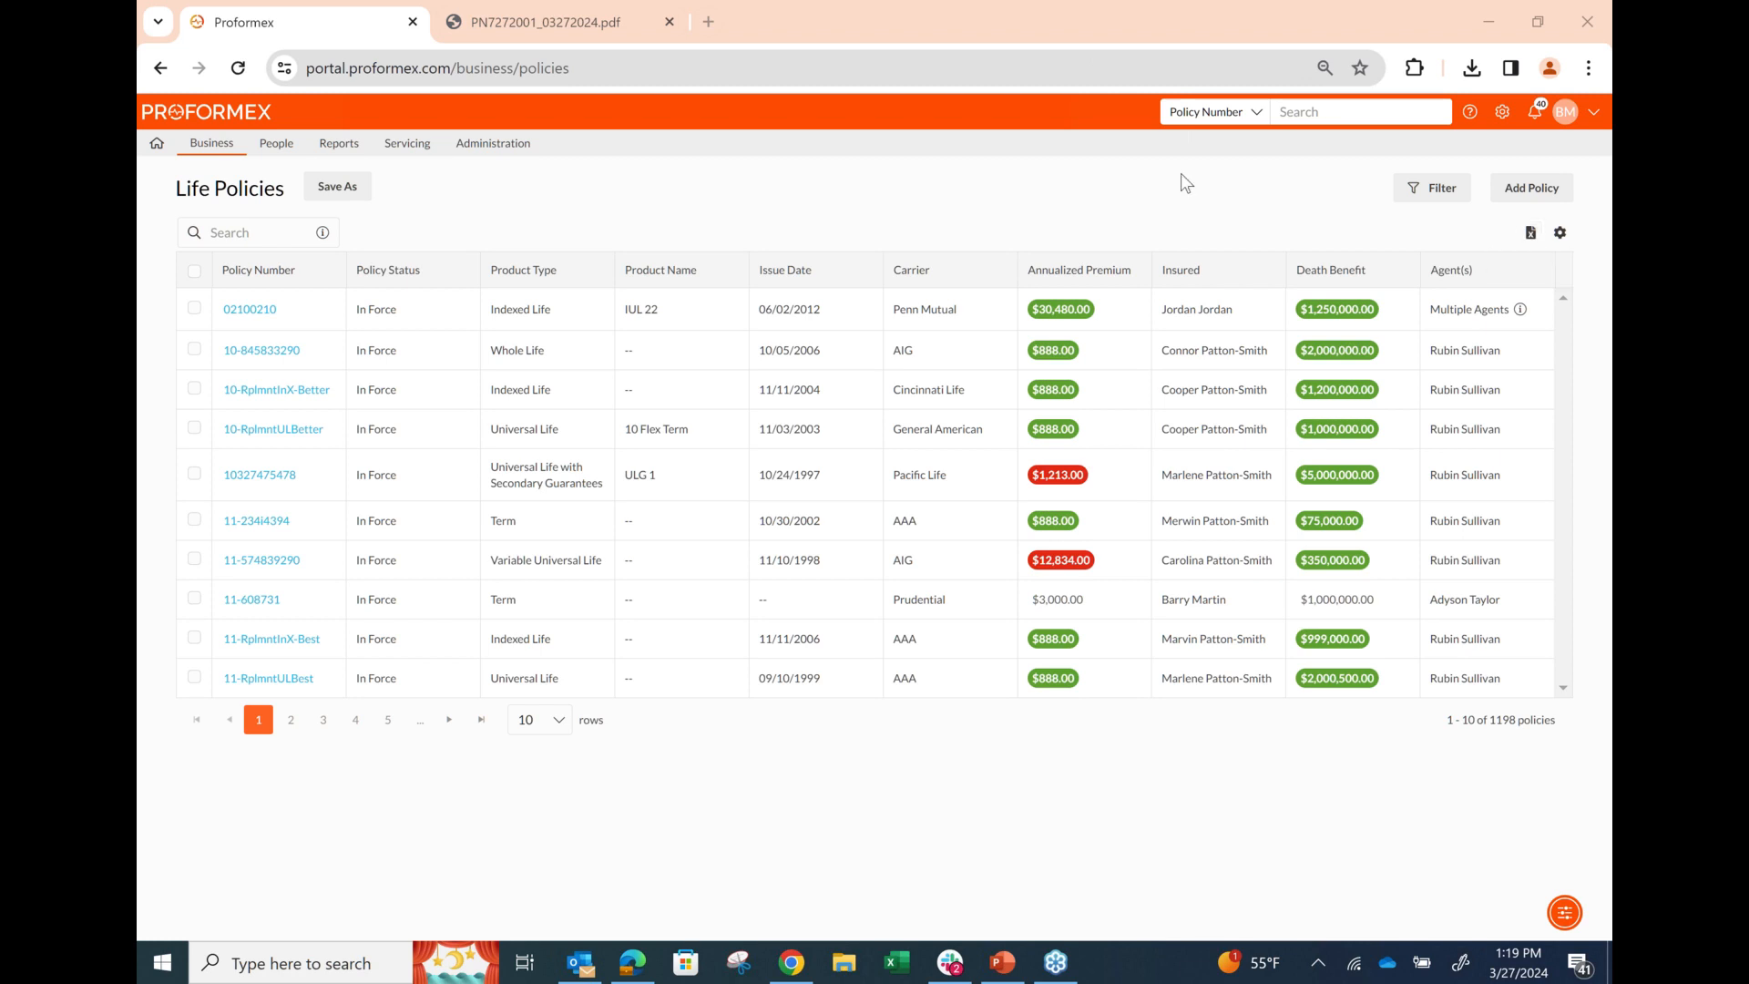
Step: Start a Life Policies filter with the condition that Carrier includes Banner
click(1441, 194)
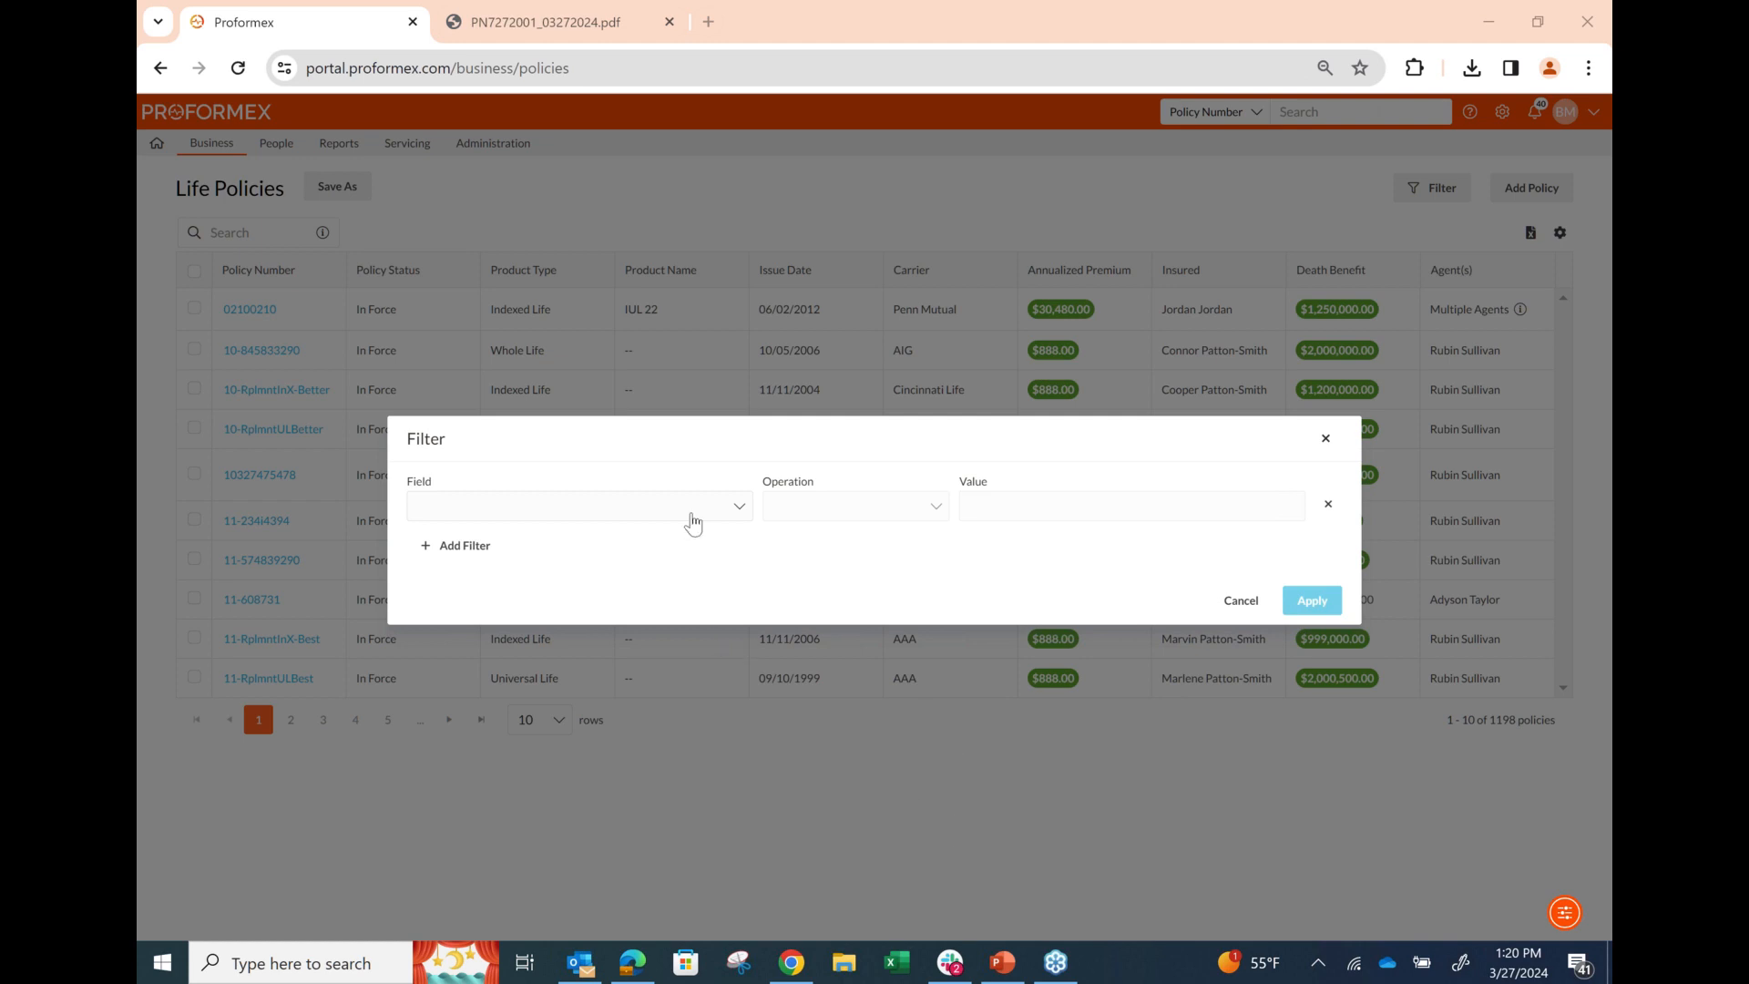
click(692, 519)
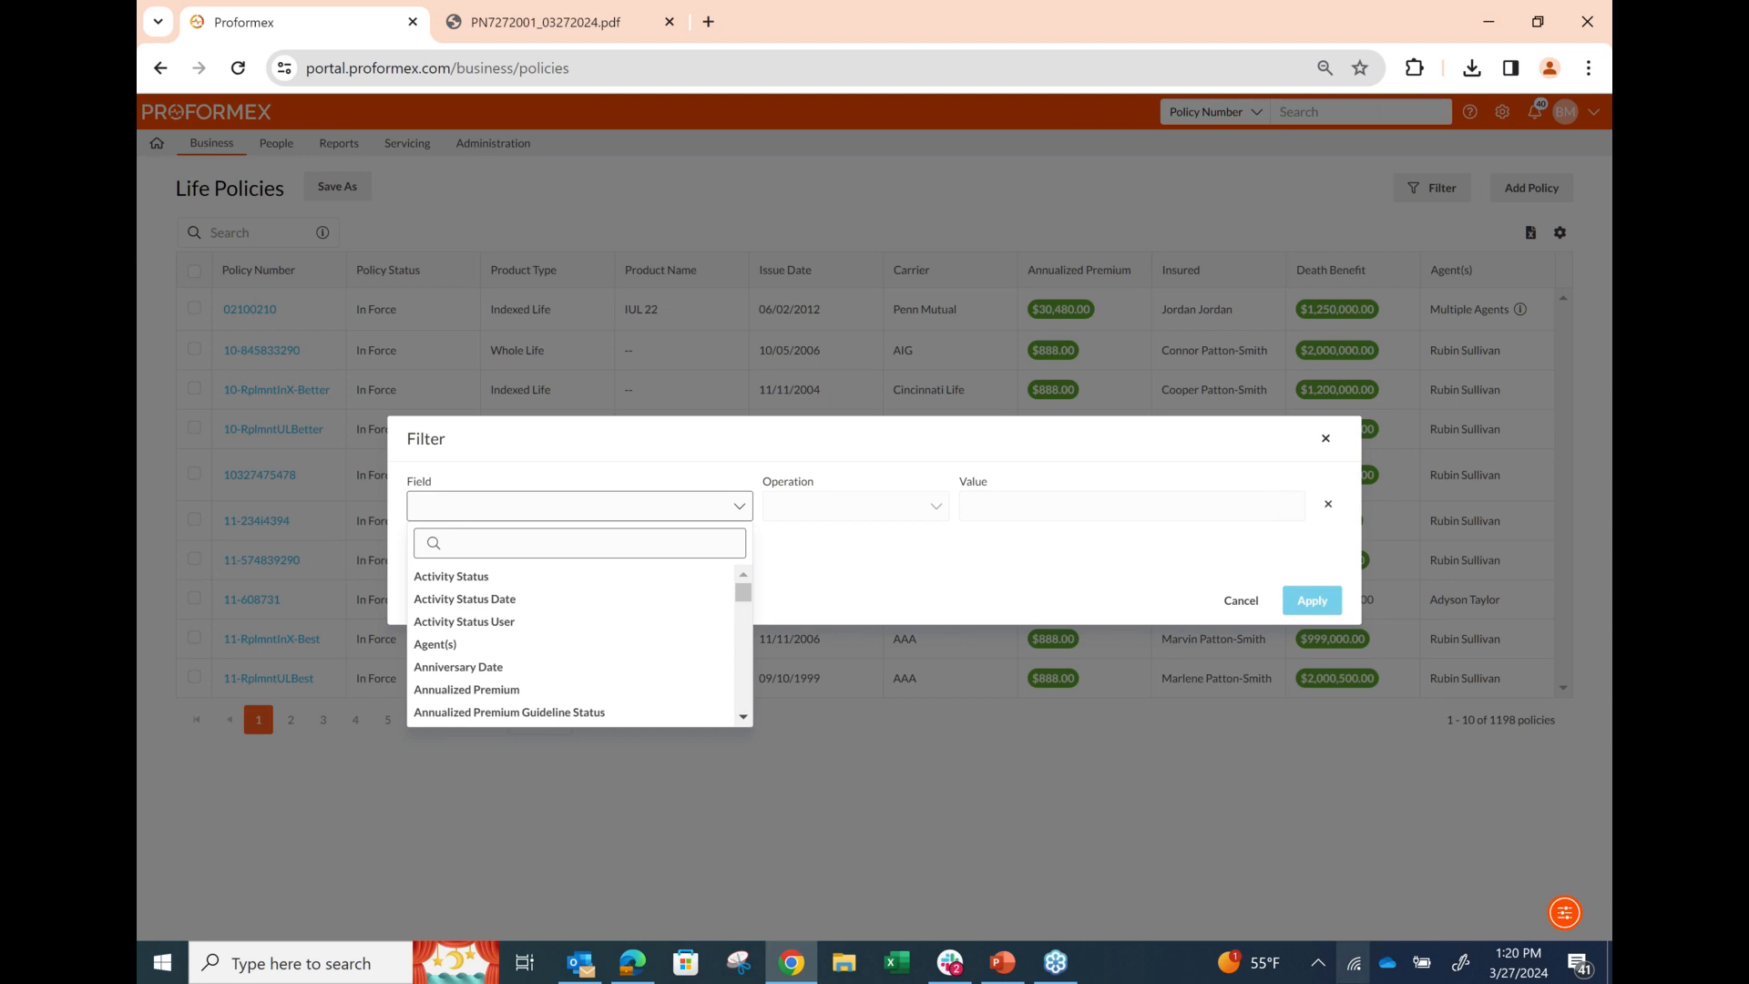
text(carr)
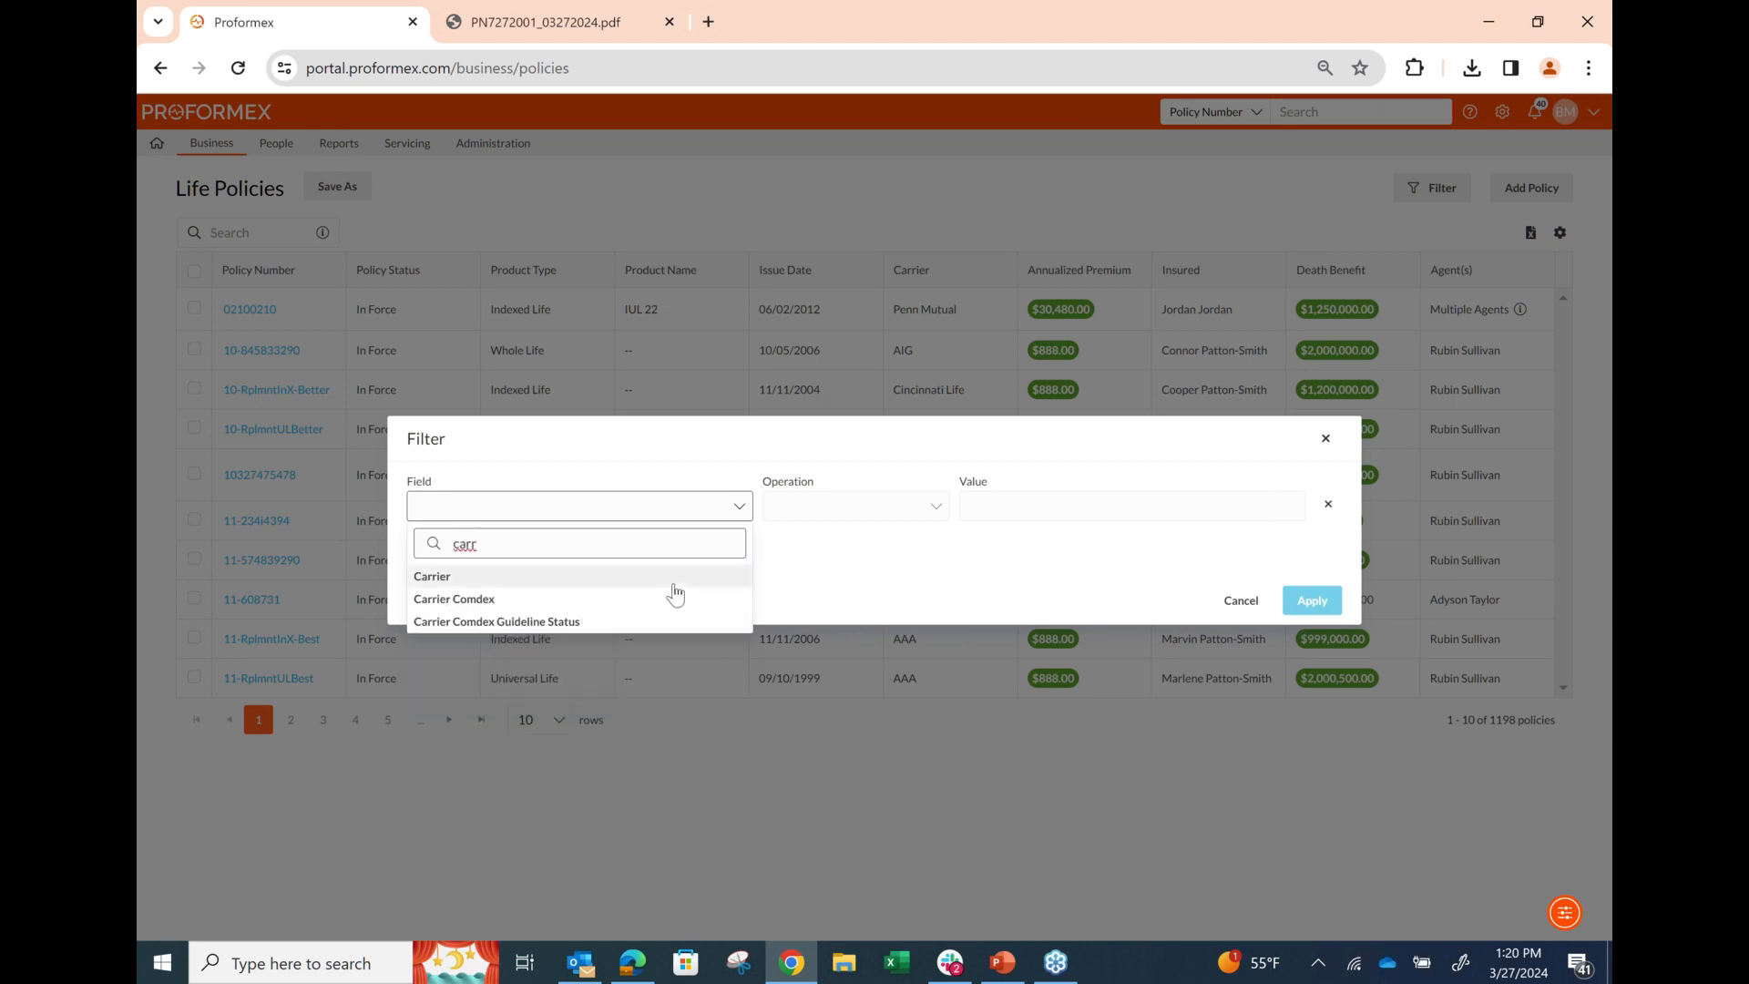
click(701, 574)
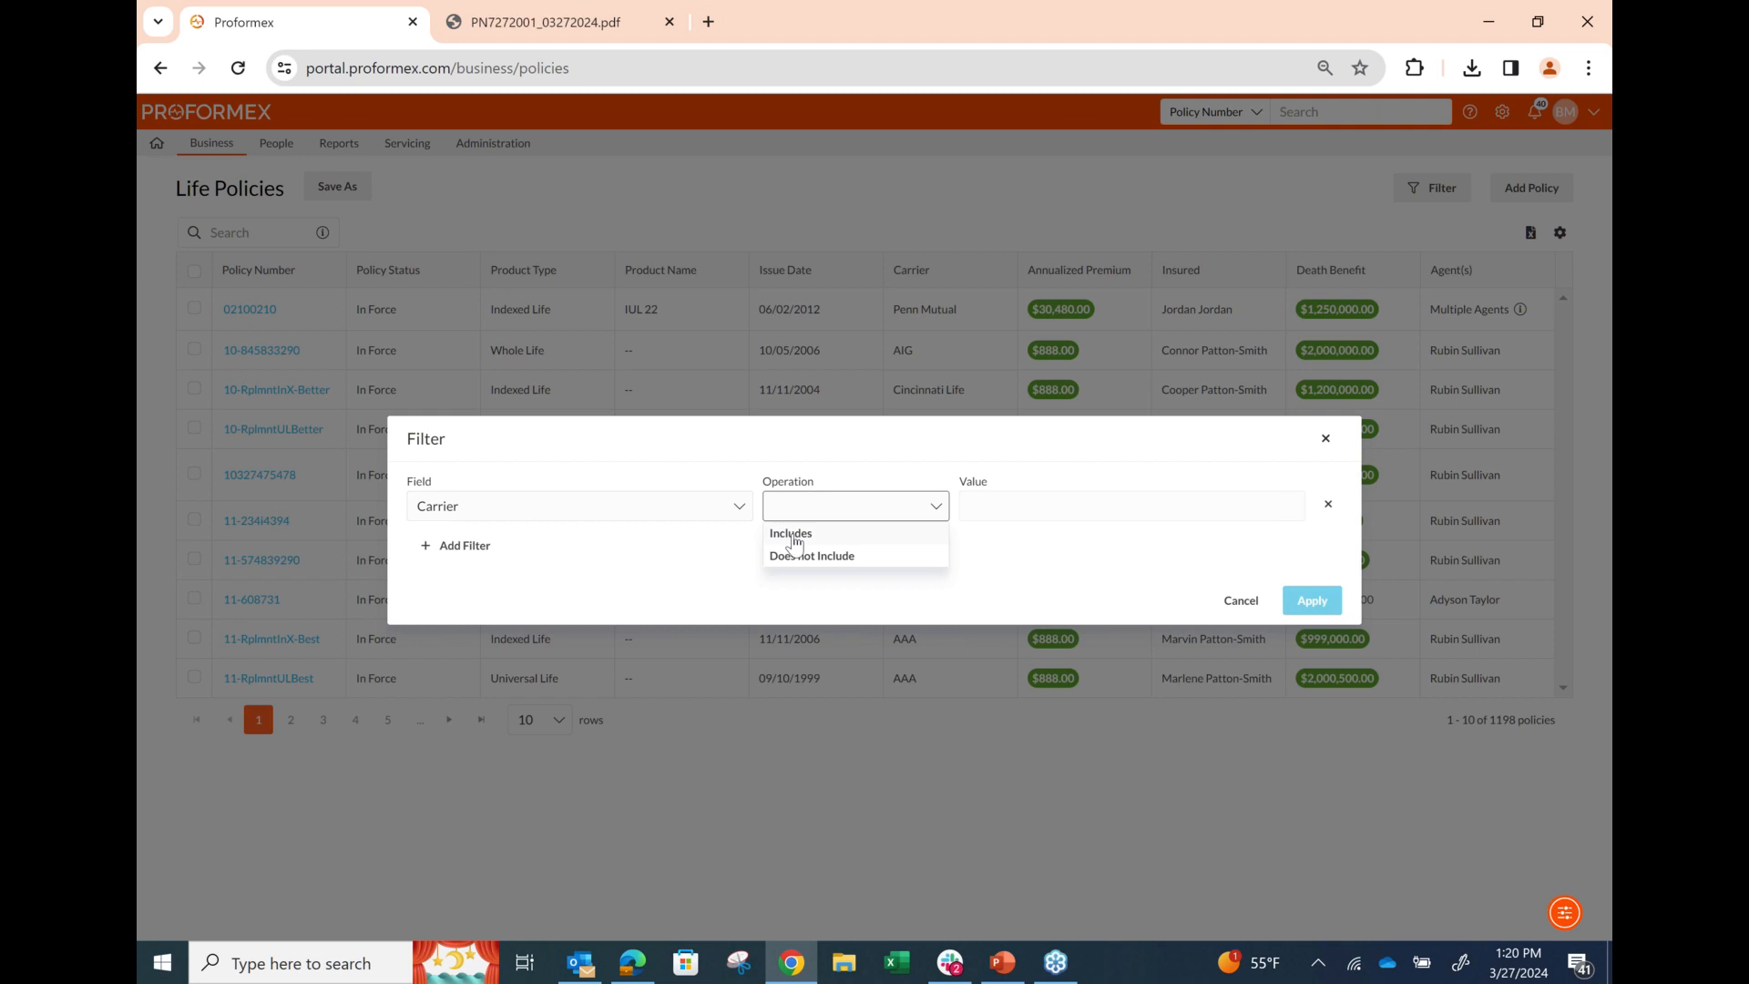
click(789, 536)
click(982, 499)
text(banner)
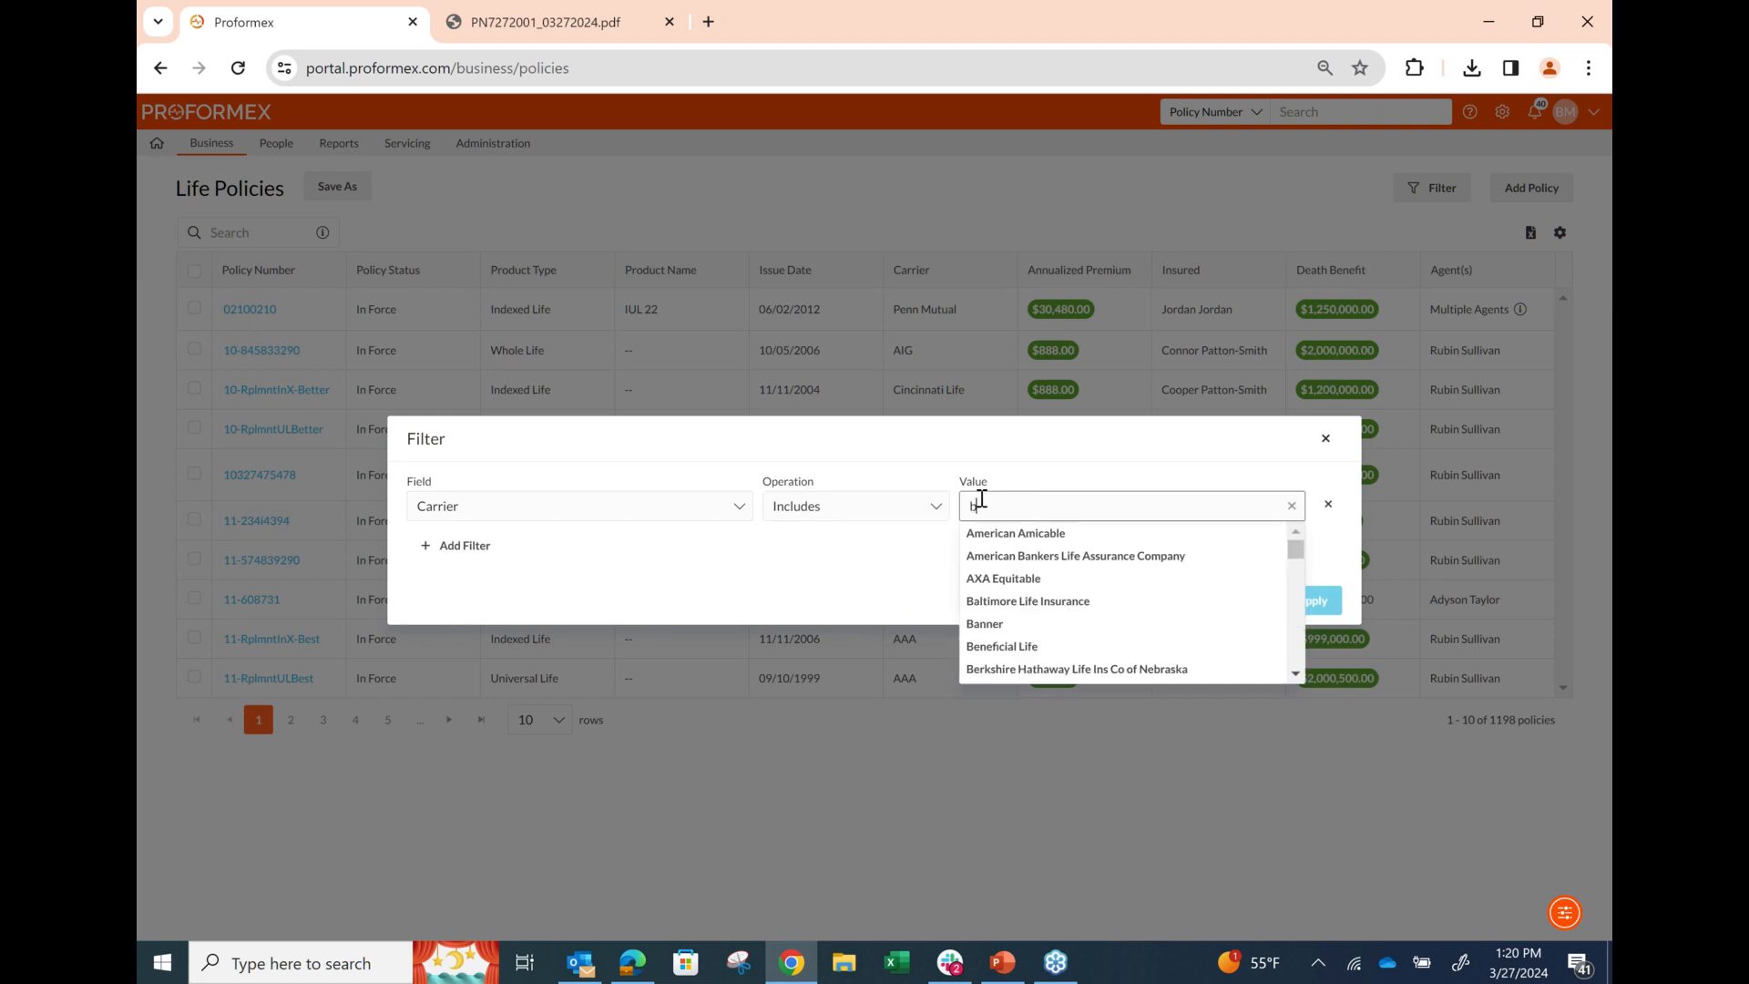
click(981, 538)
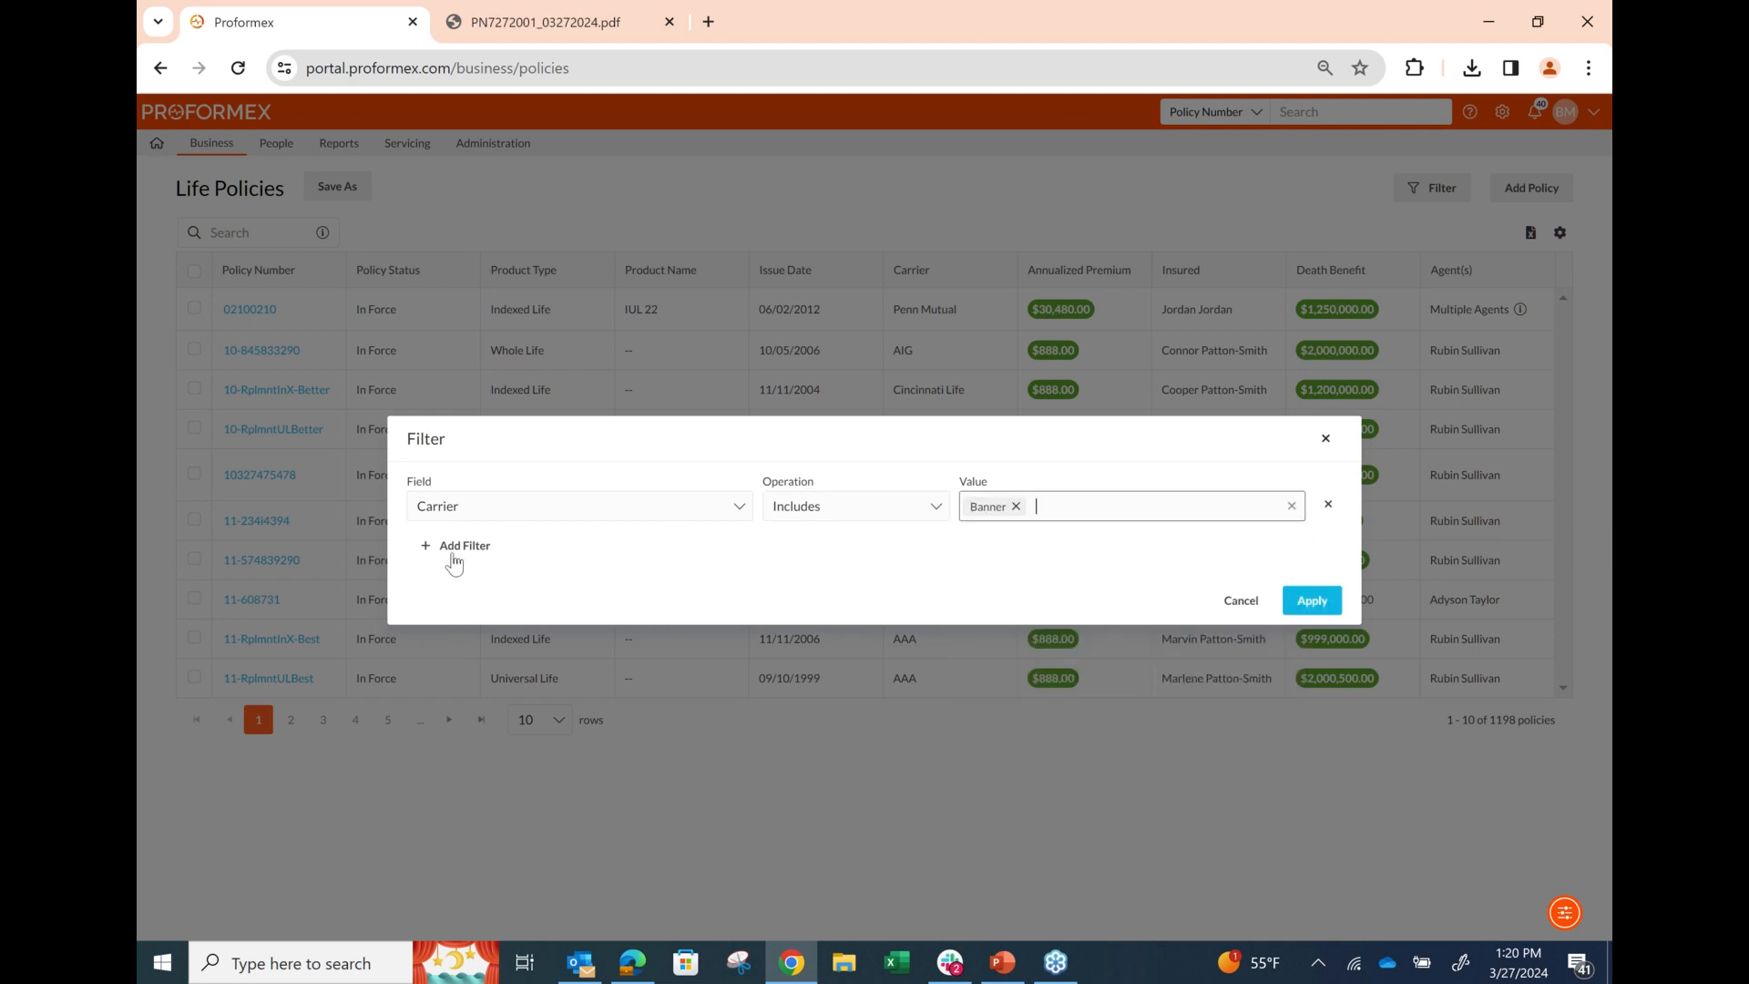
Step: Add a second filter condition that Product Type includes Term
click(452, 550)
click(453, 552)
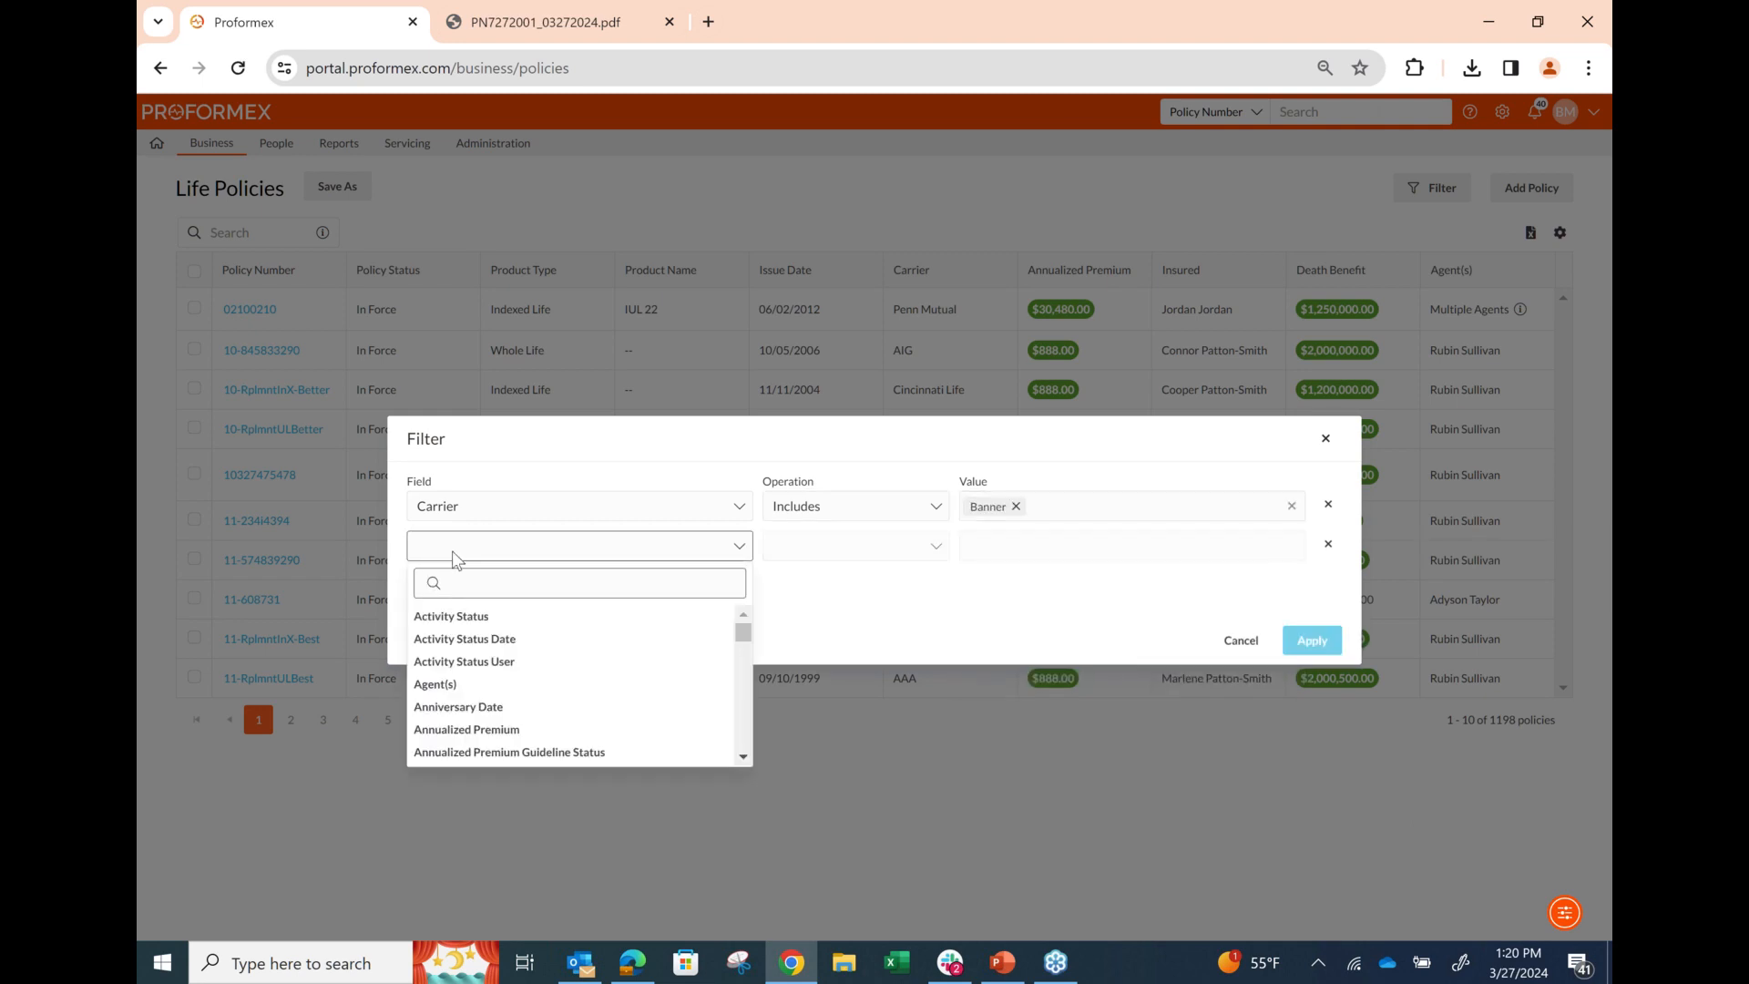
text(typ)
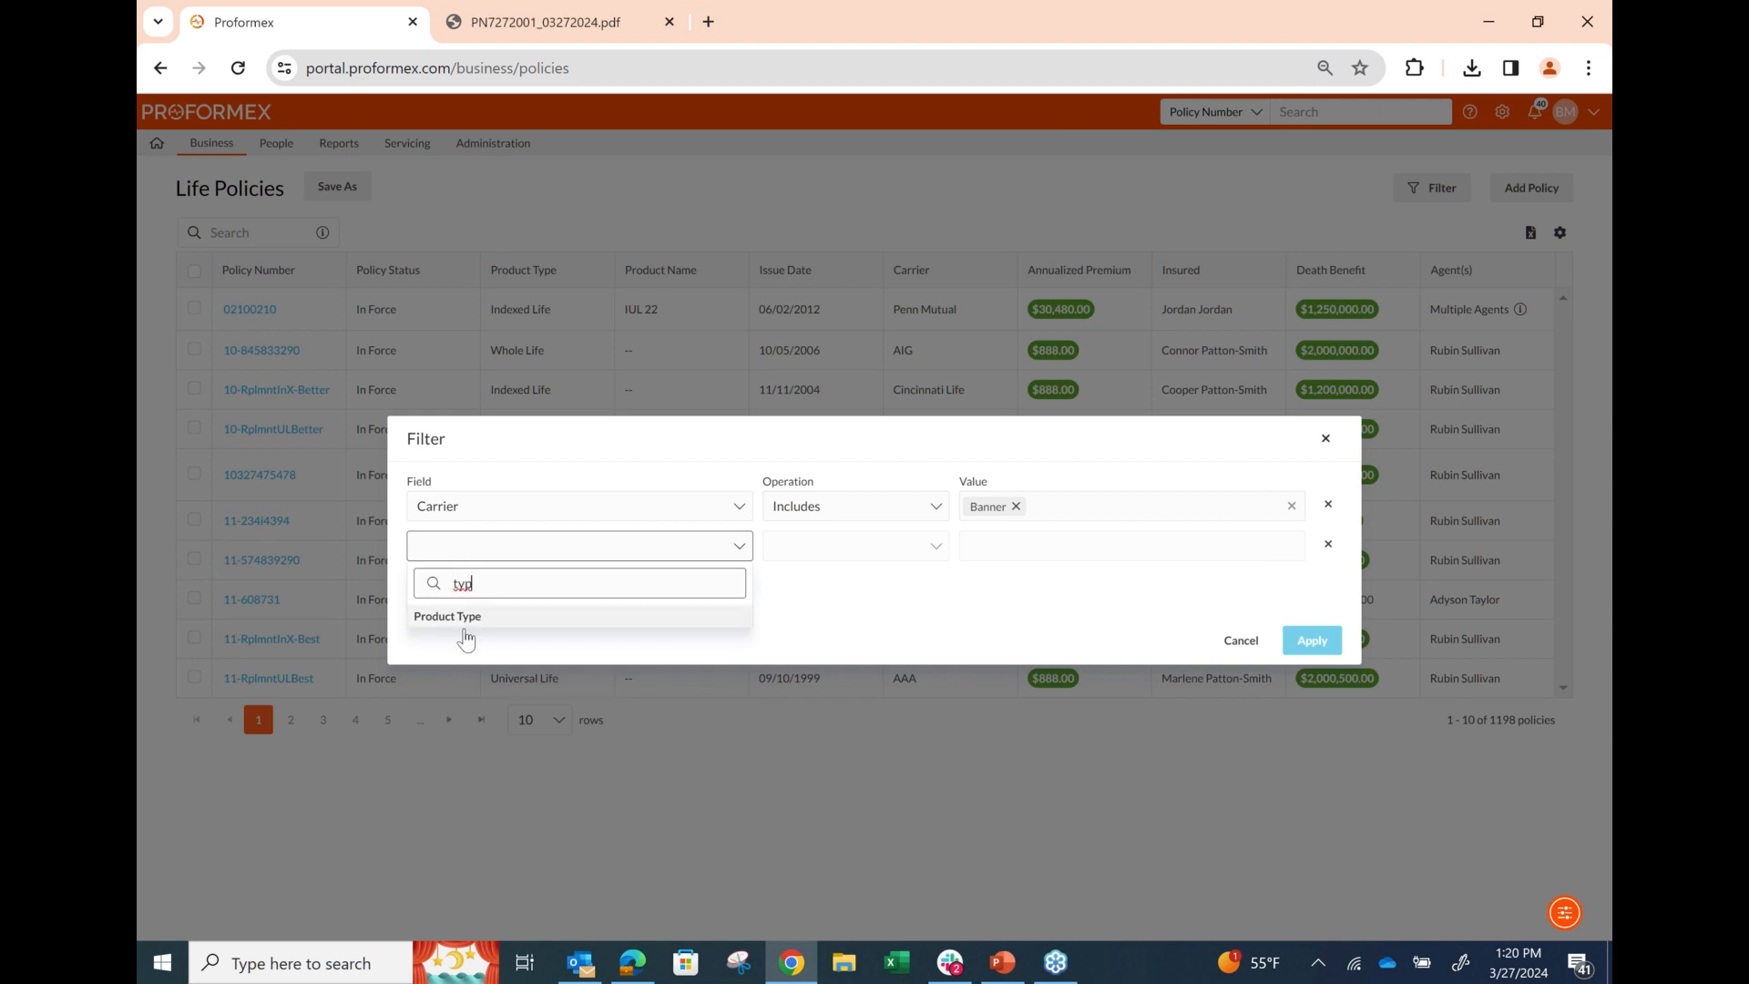
click(466, 617)
click(808, 554)
click(833, 571)
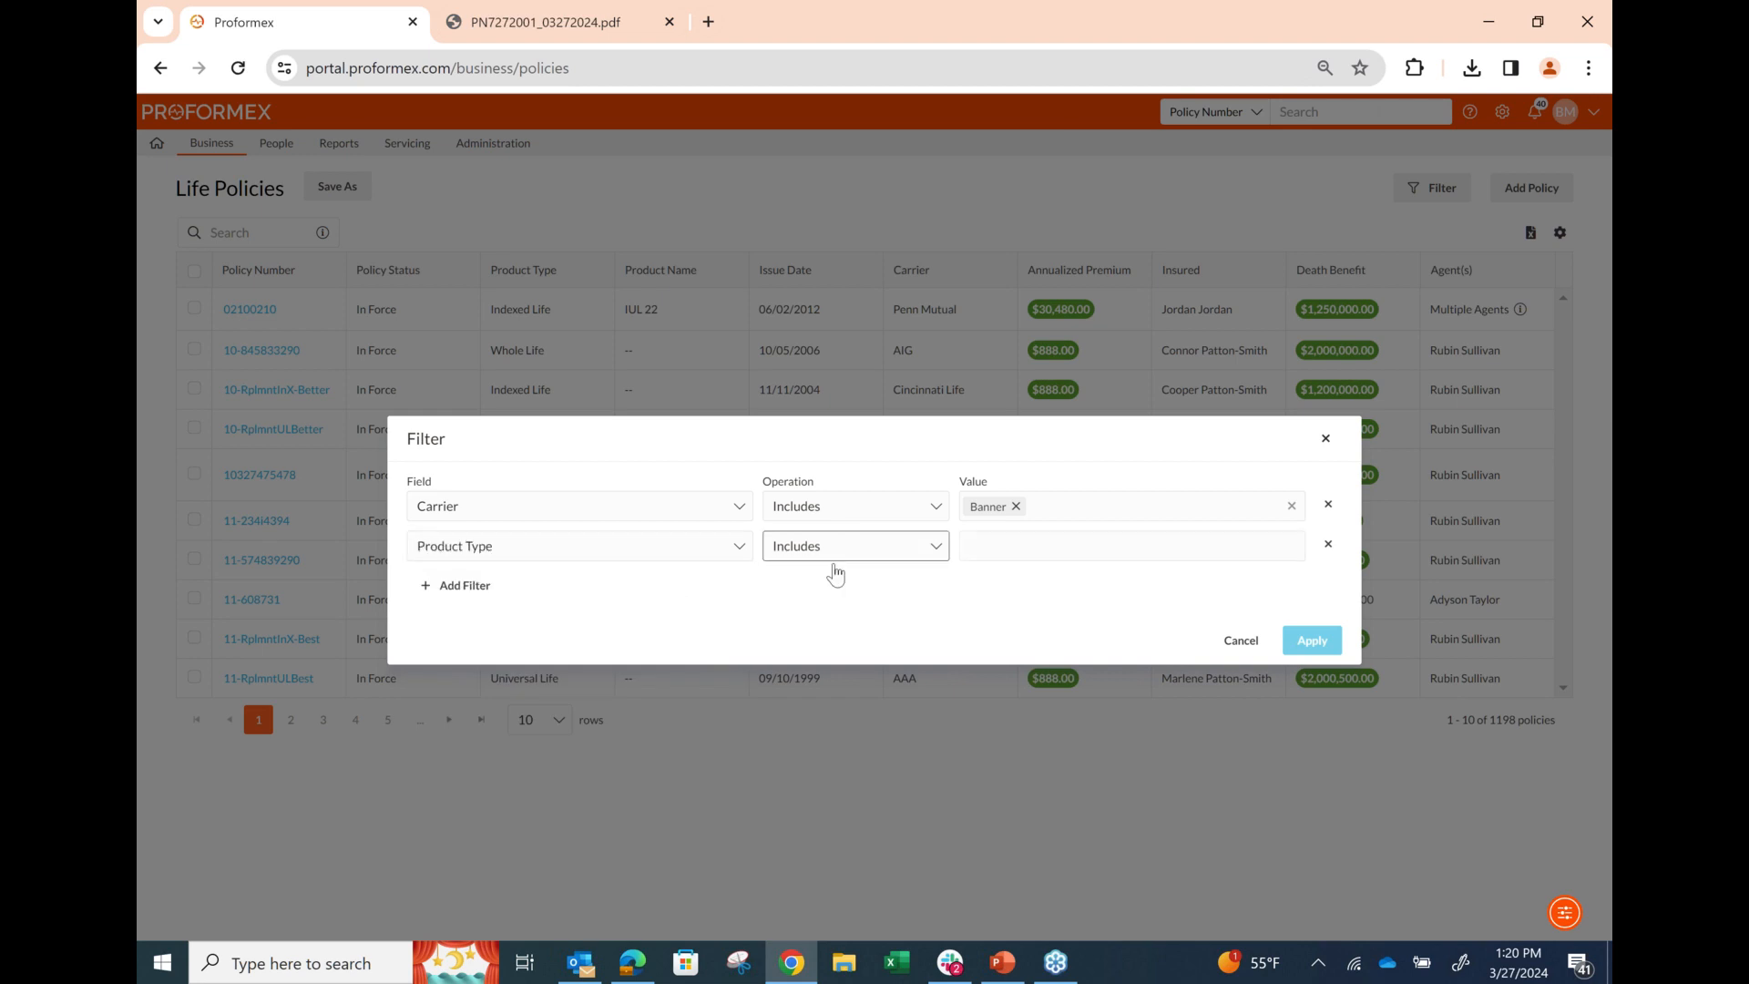
text(er)
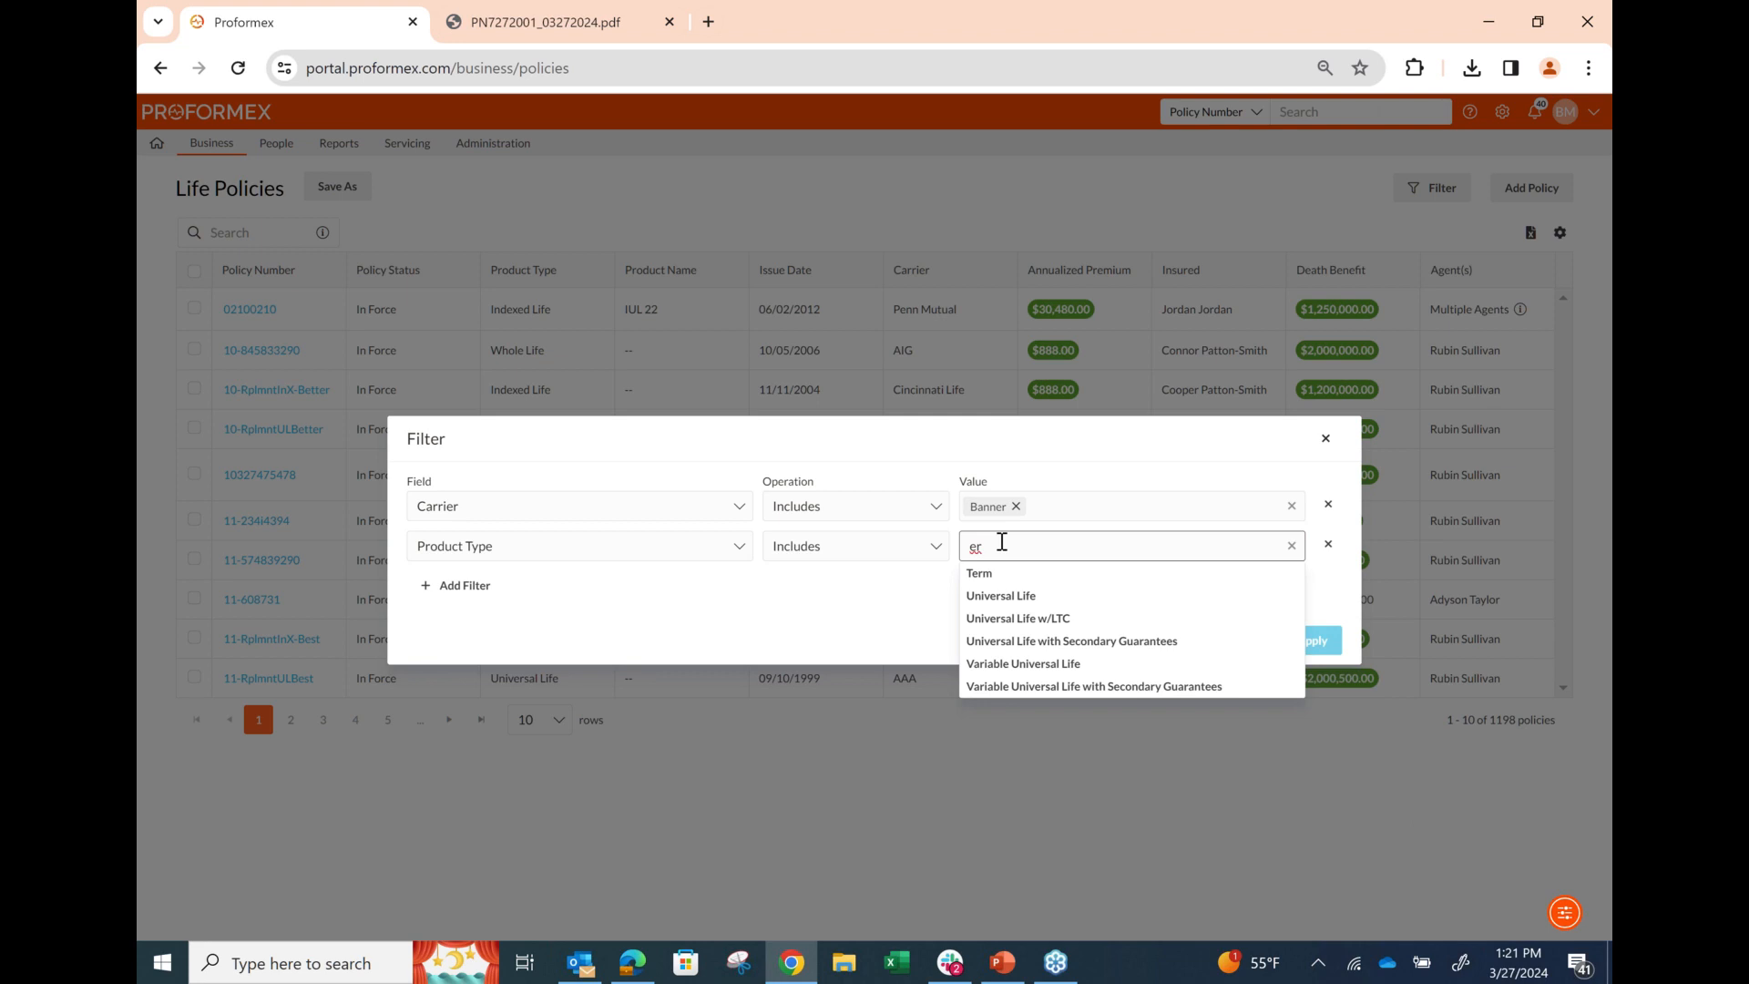
key(BackSpace)
text(te)
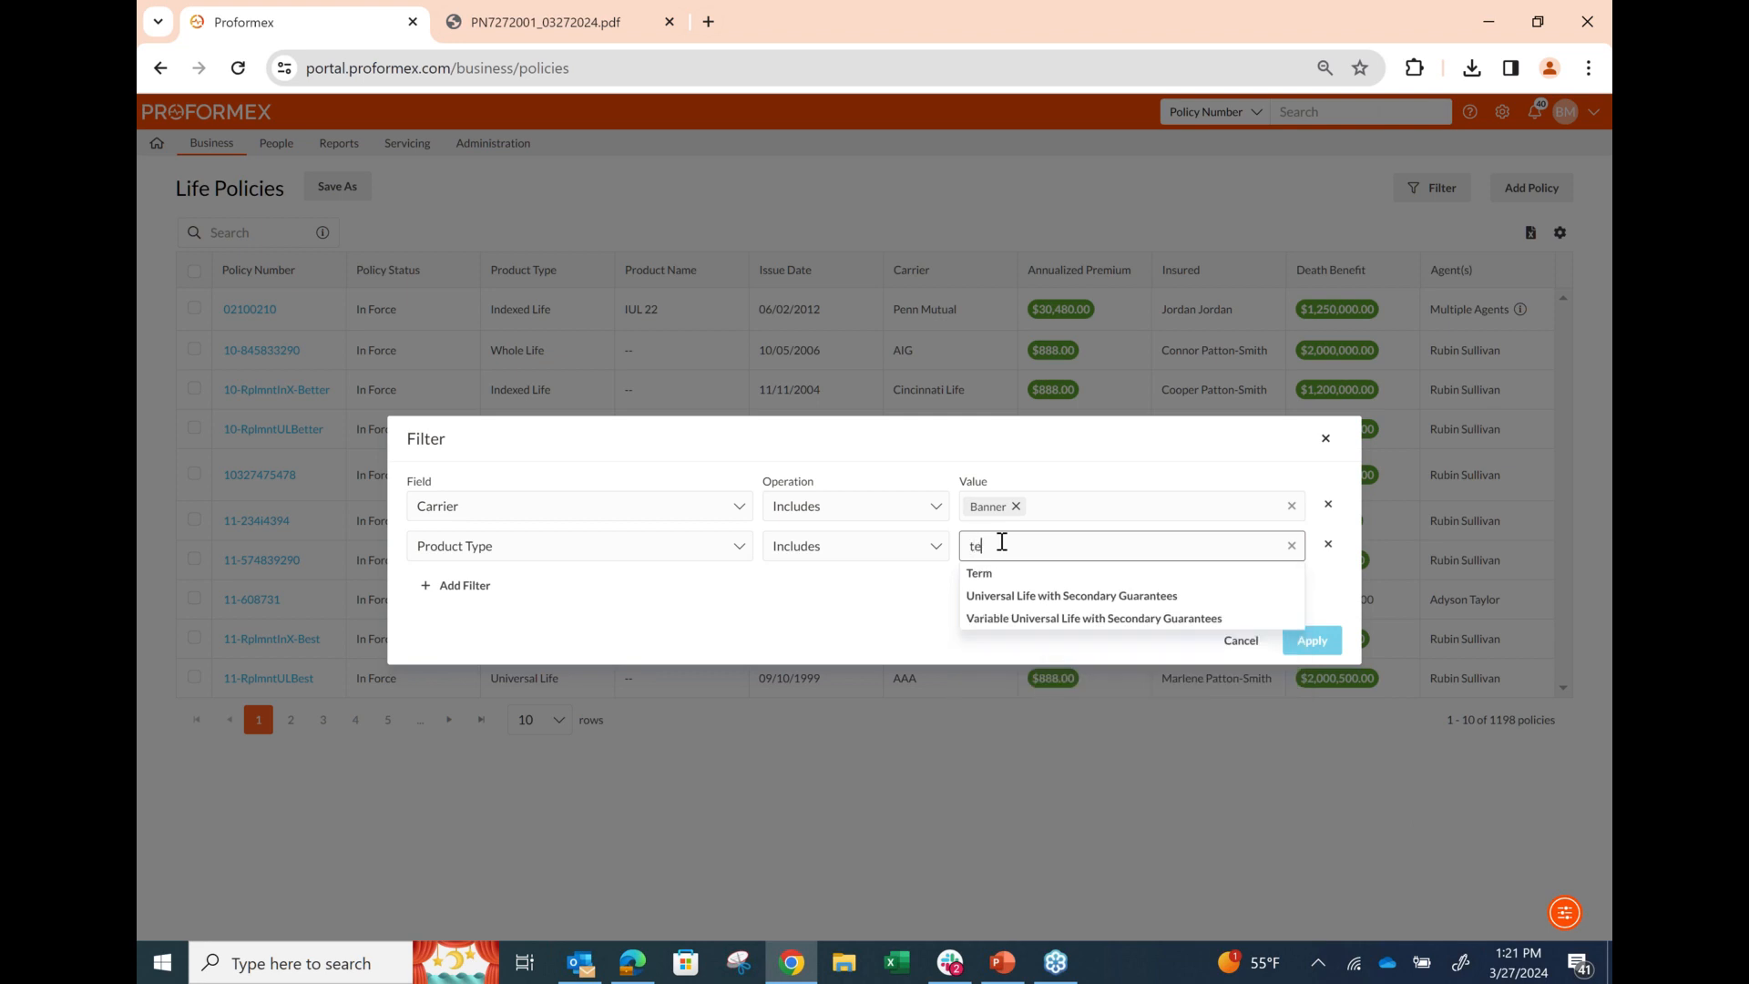
text(rm)
click(992, 573)
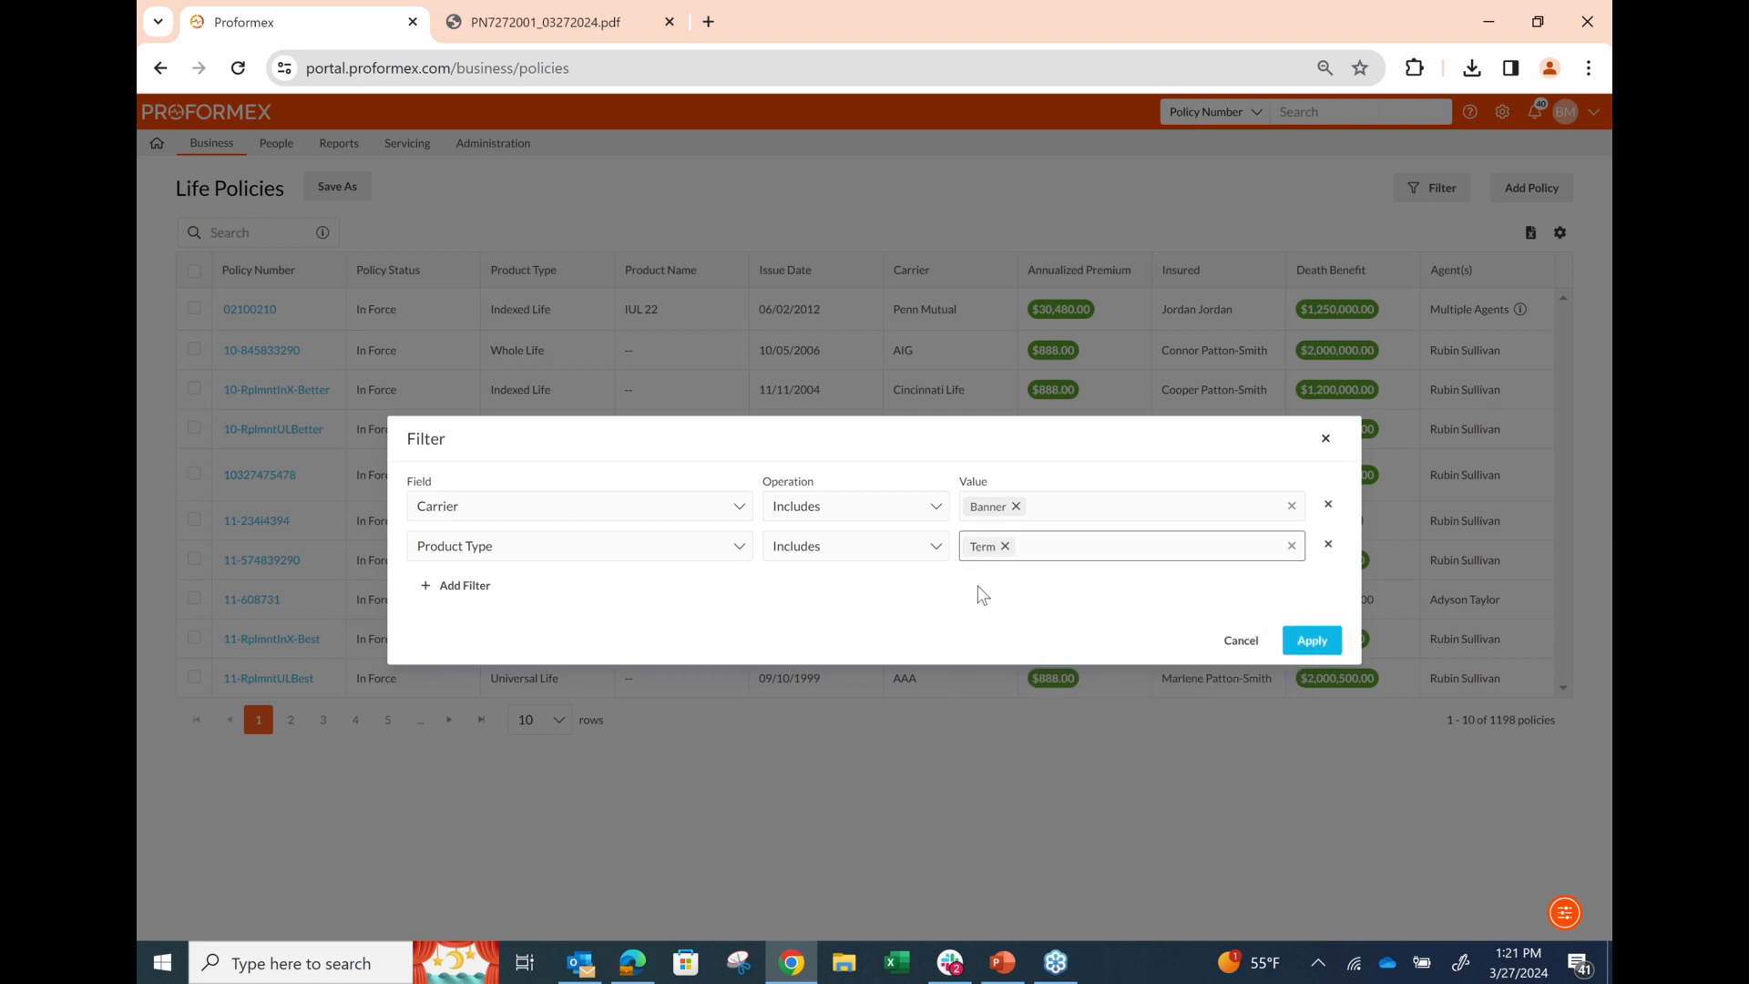
Step: Add a third condition on Issue Date with the operation Before, without a date, and cancel the filter without applying it
click(492, 587)
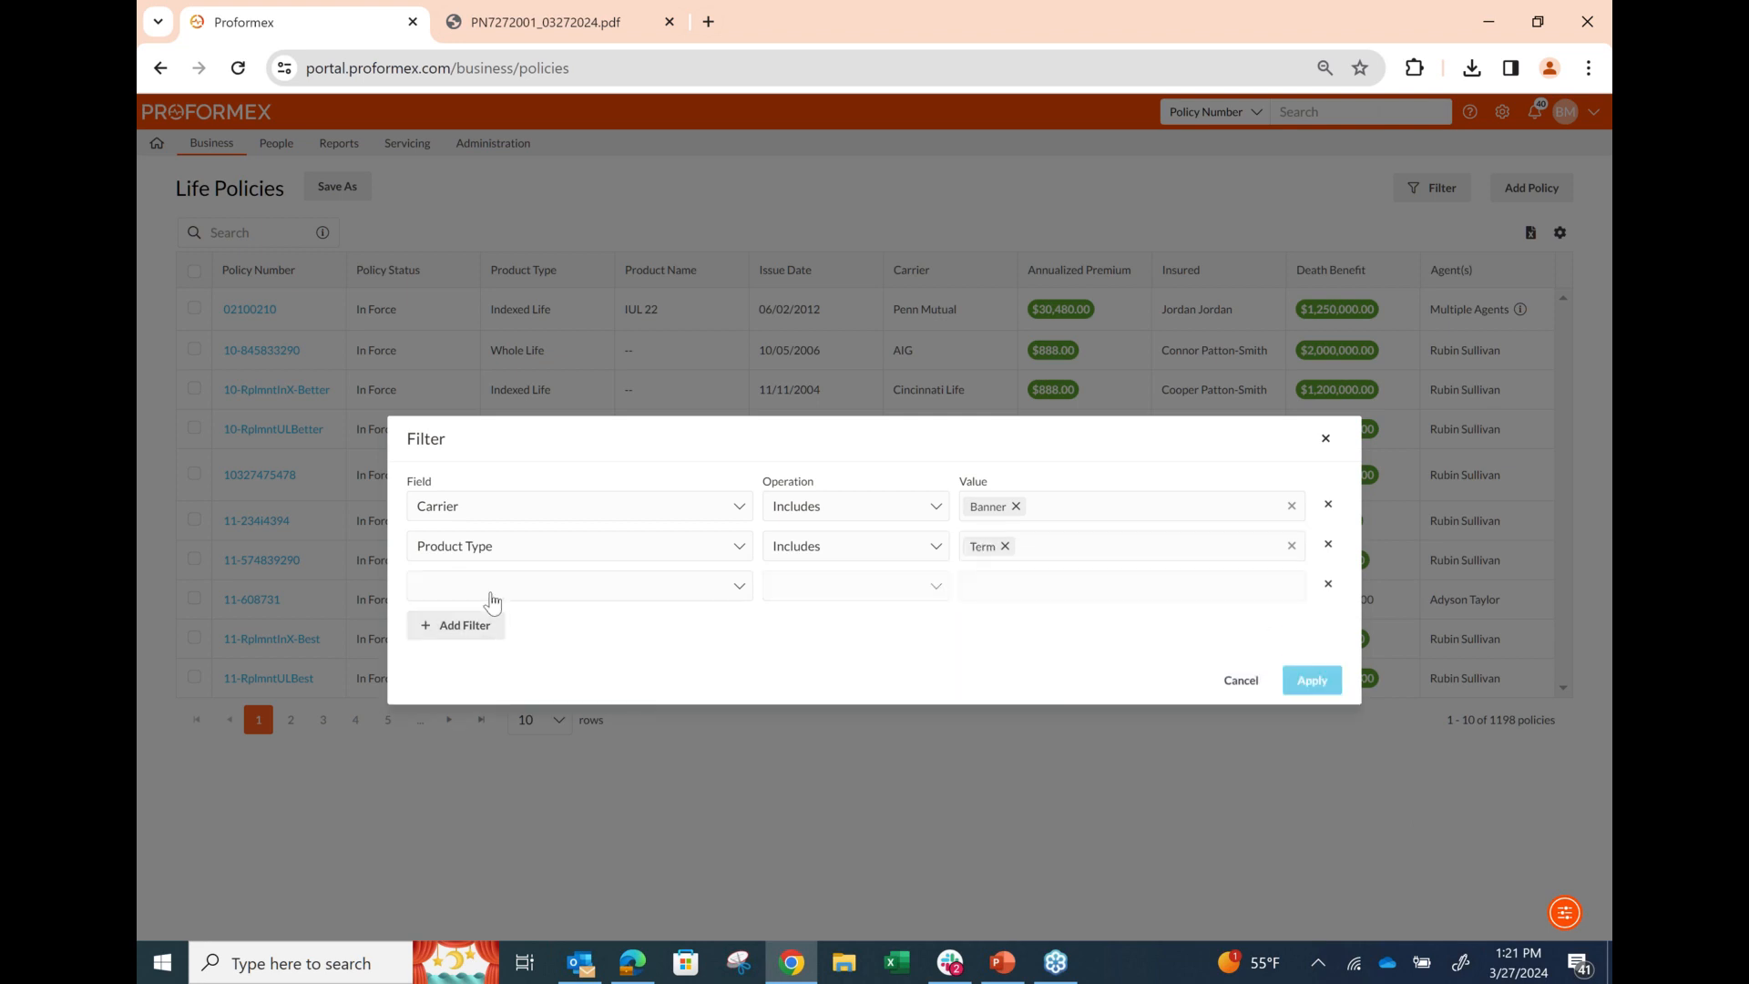
click(491, 594)
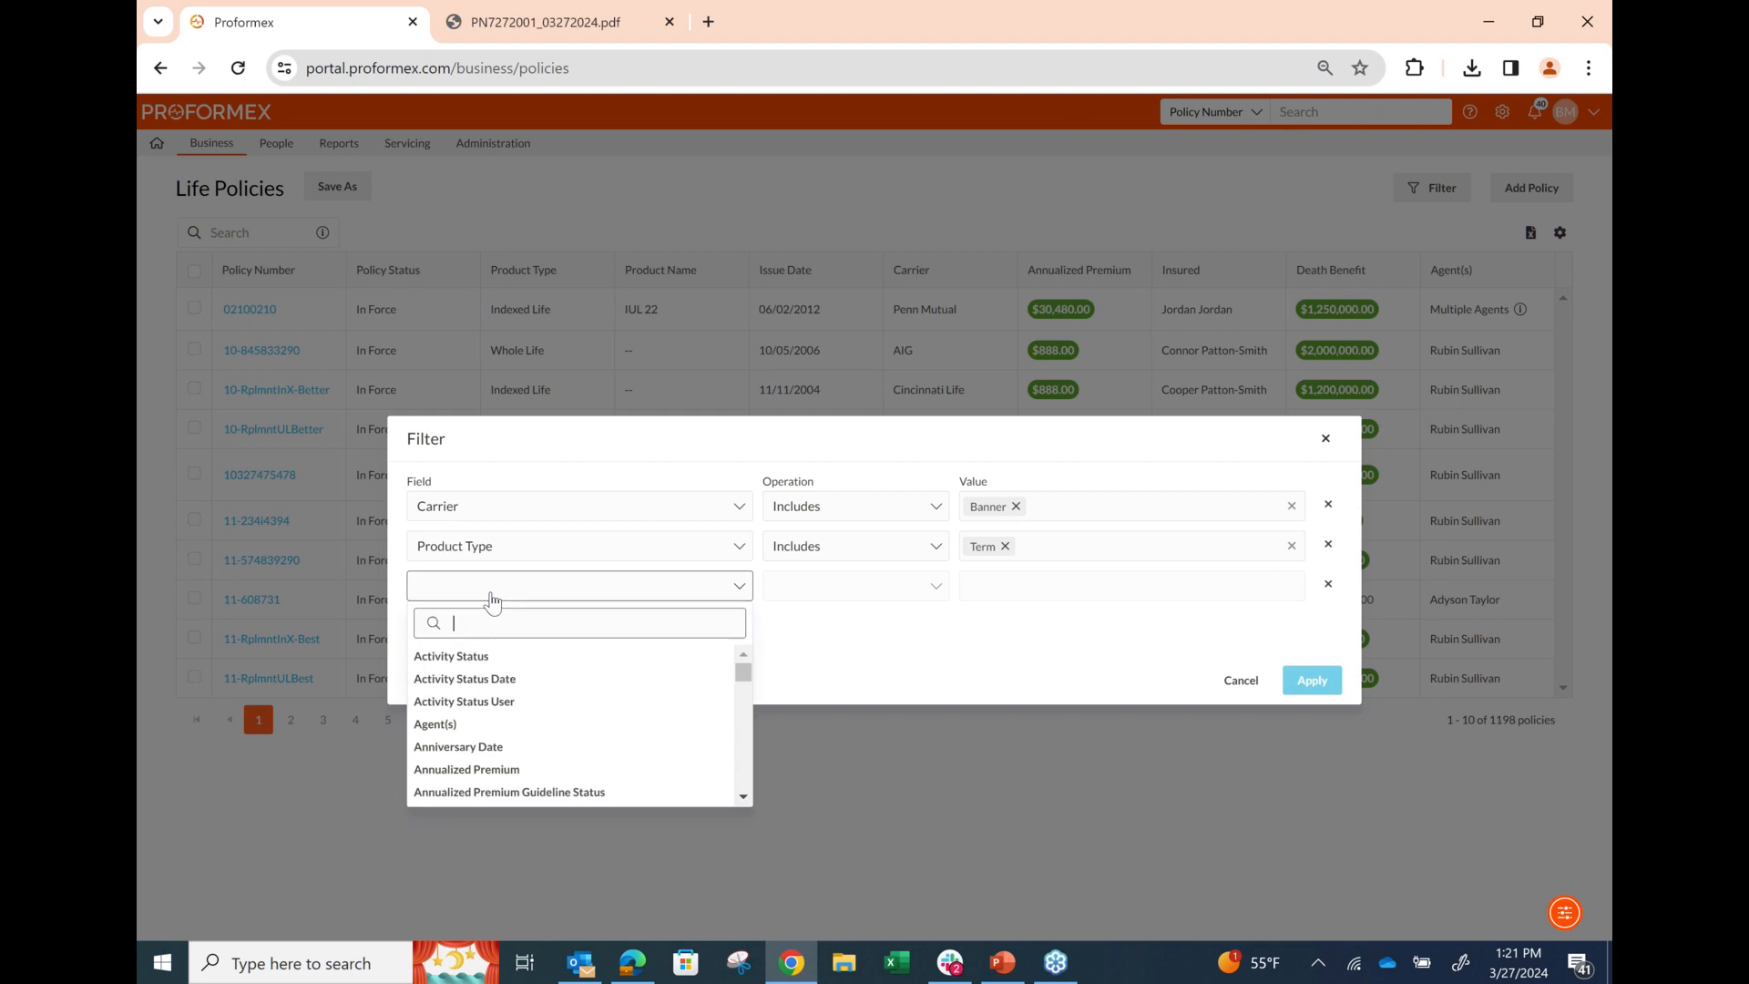
text(iss)
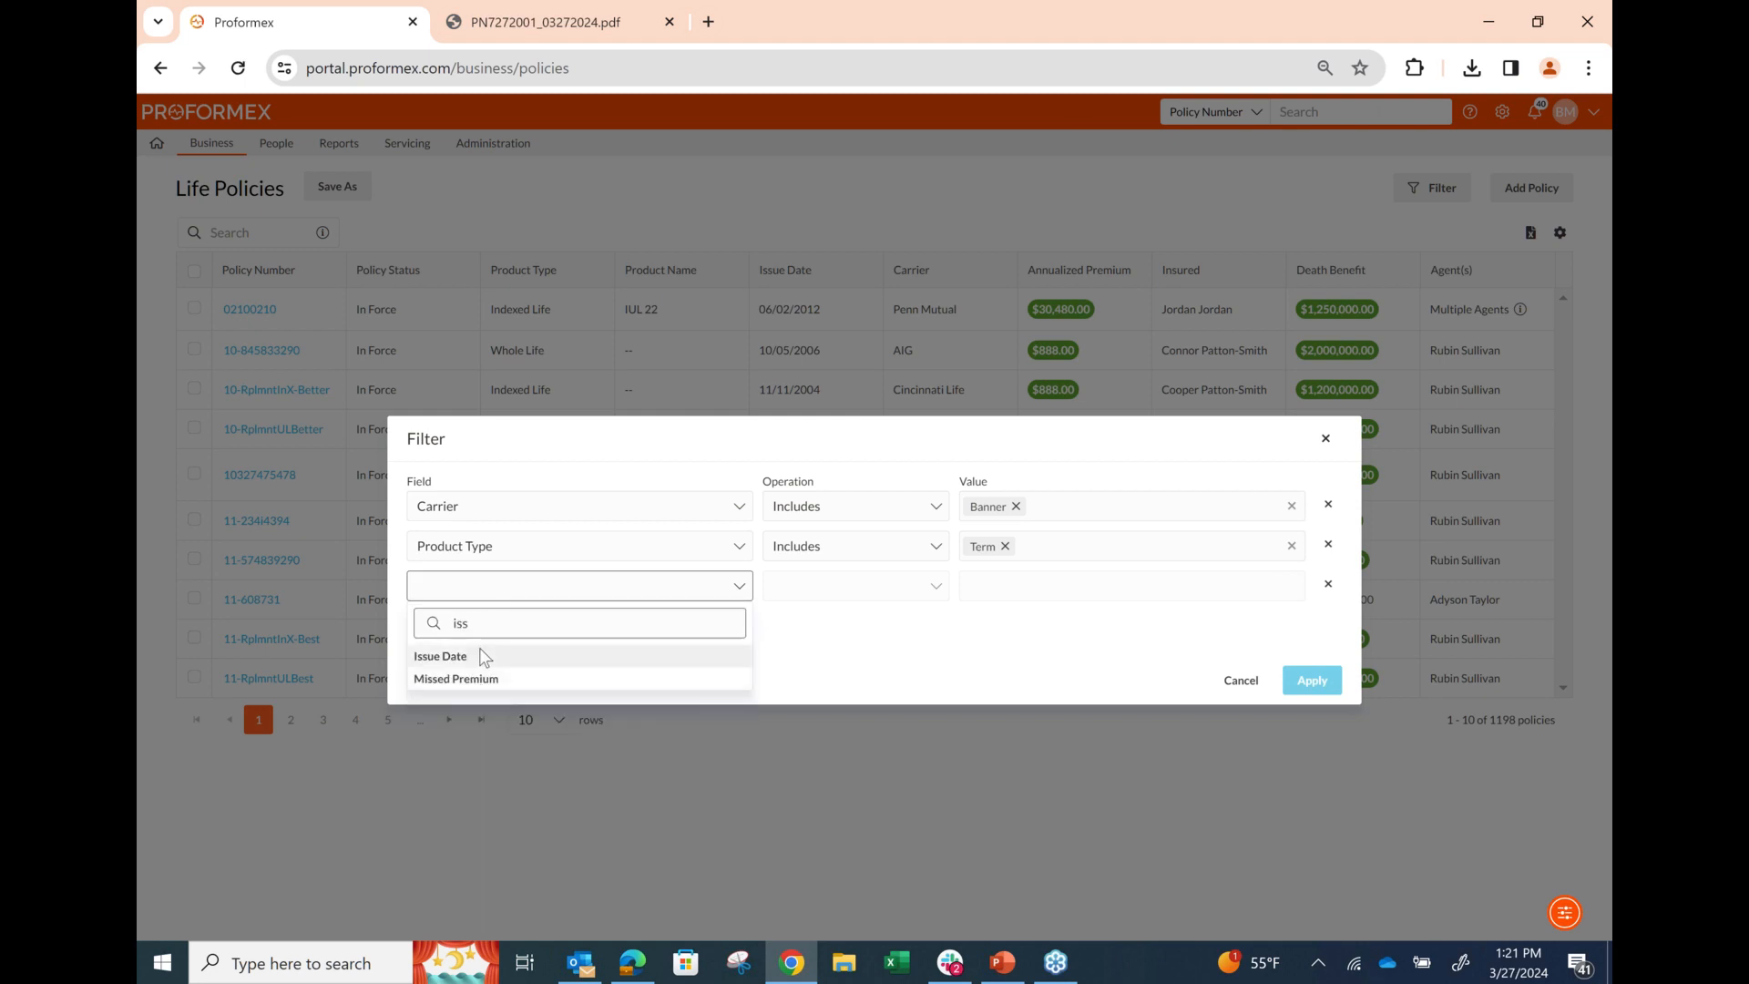
click(465, 656)
click(886, 585)
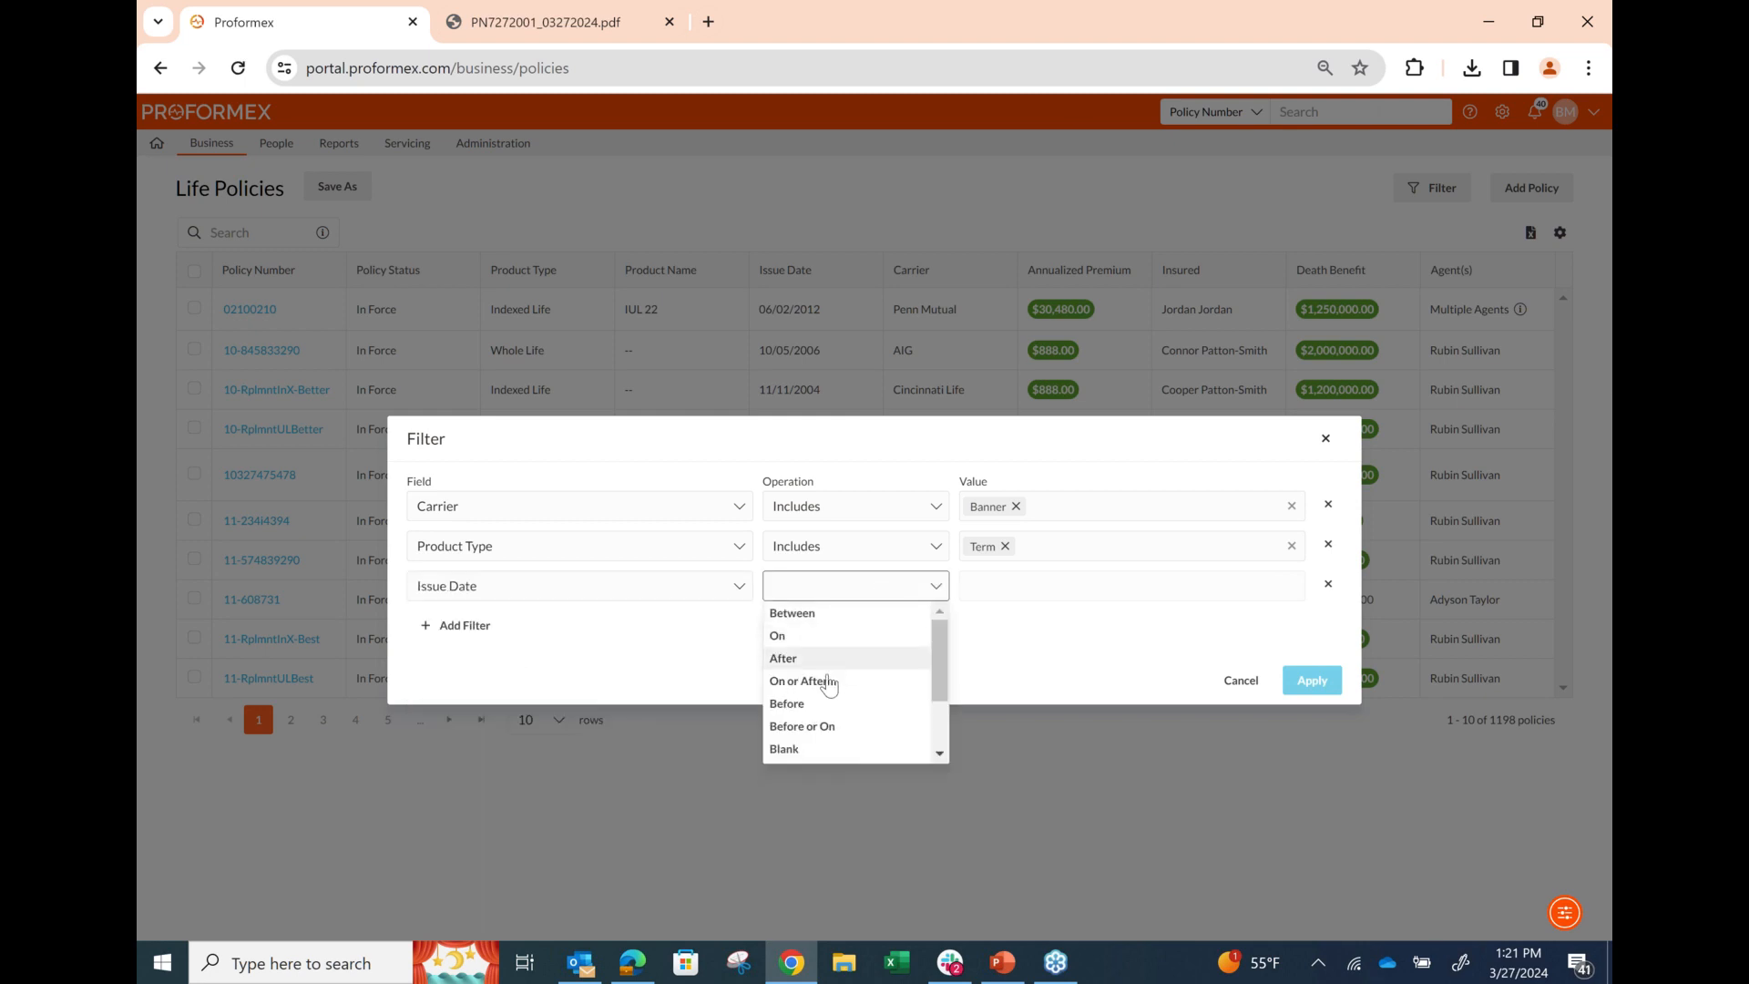
click(799, 703)
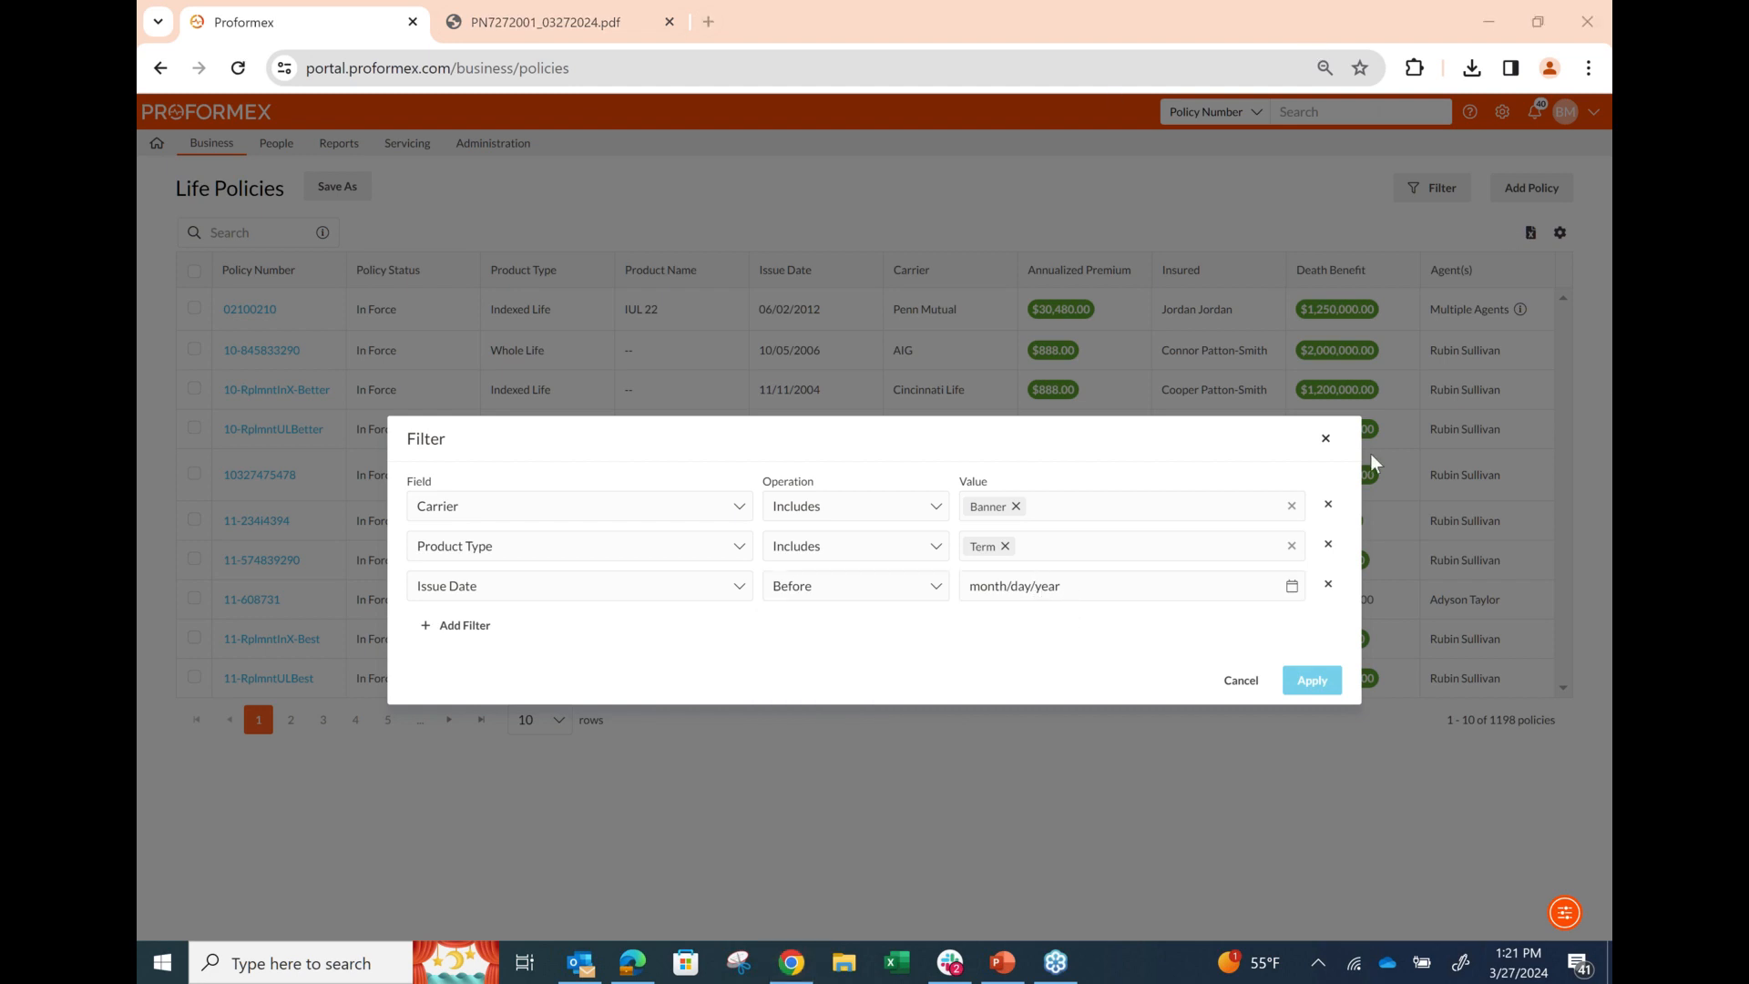
click(1241, 683)
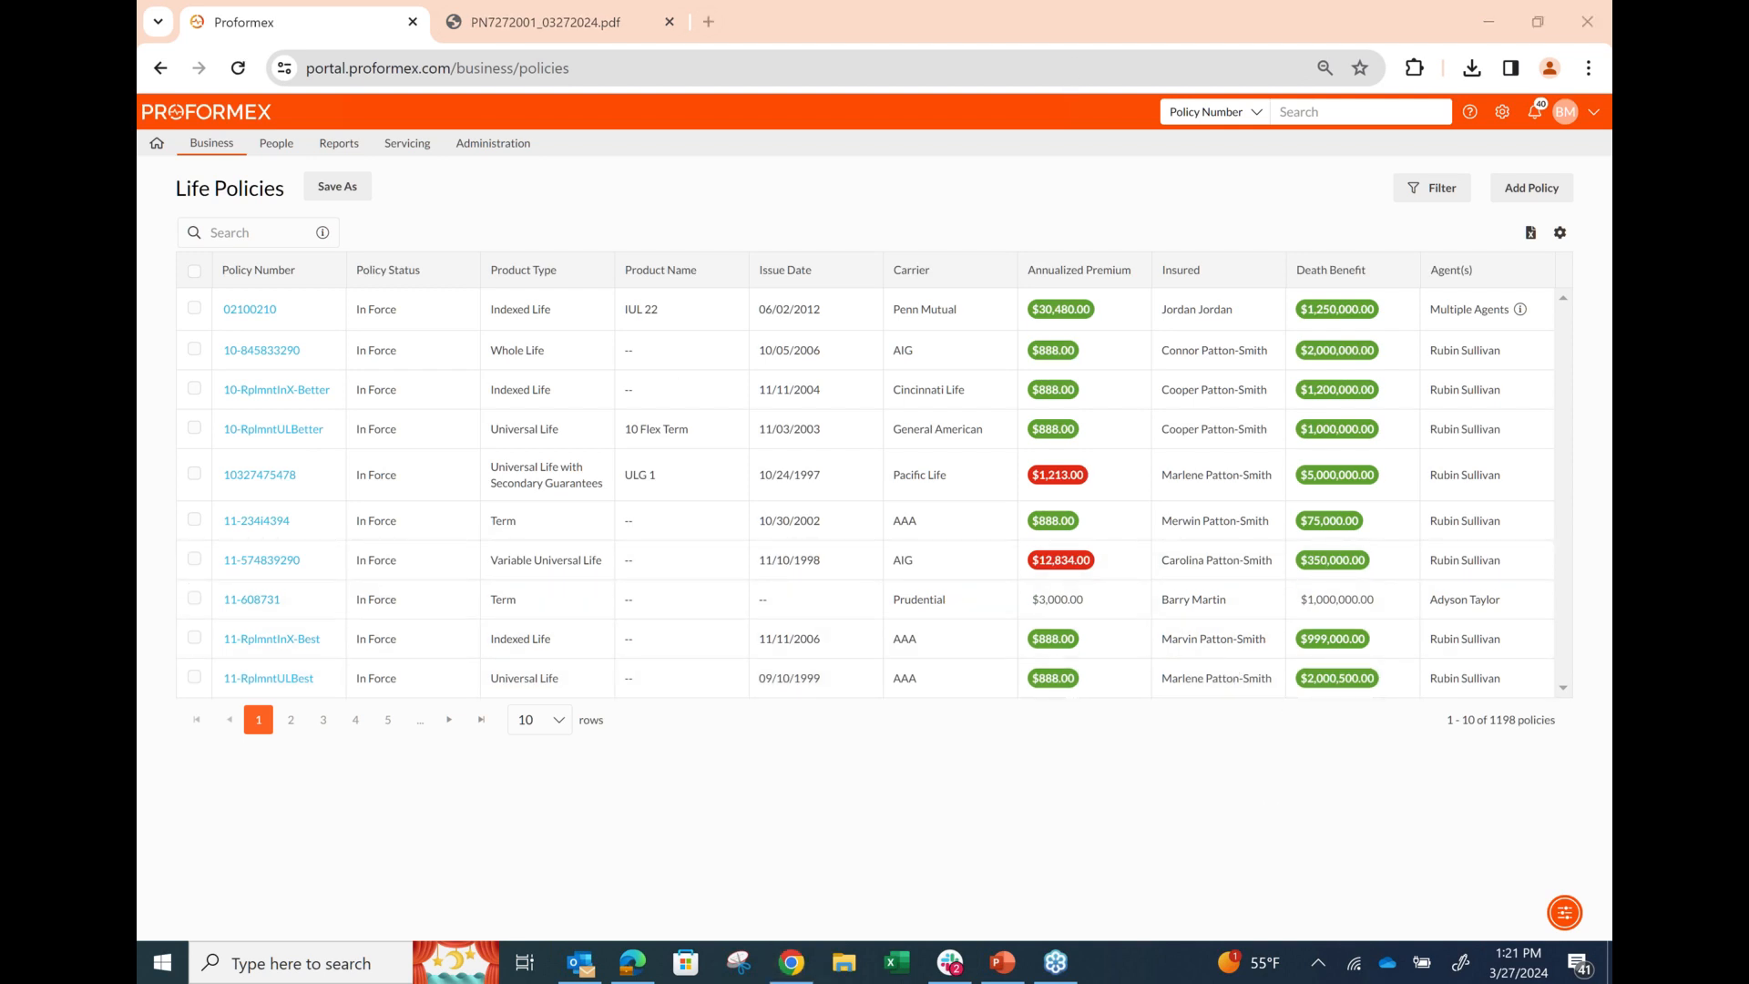
Step: Open the Owners list from the people section of the portal
click(567, 211)
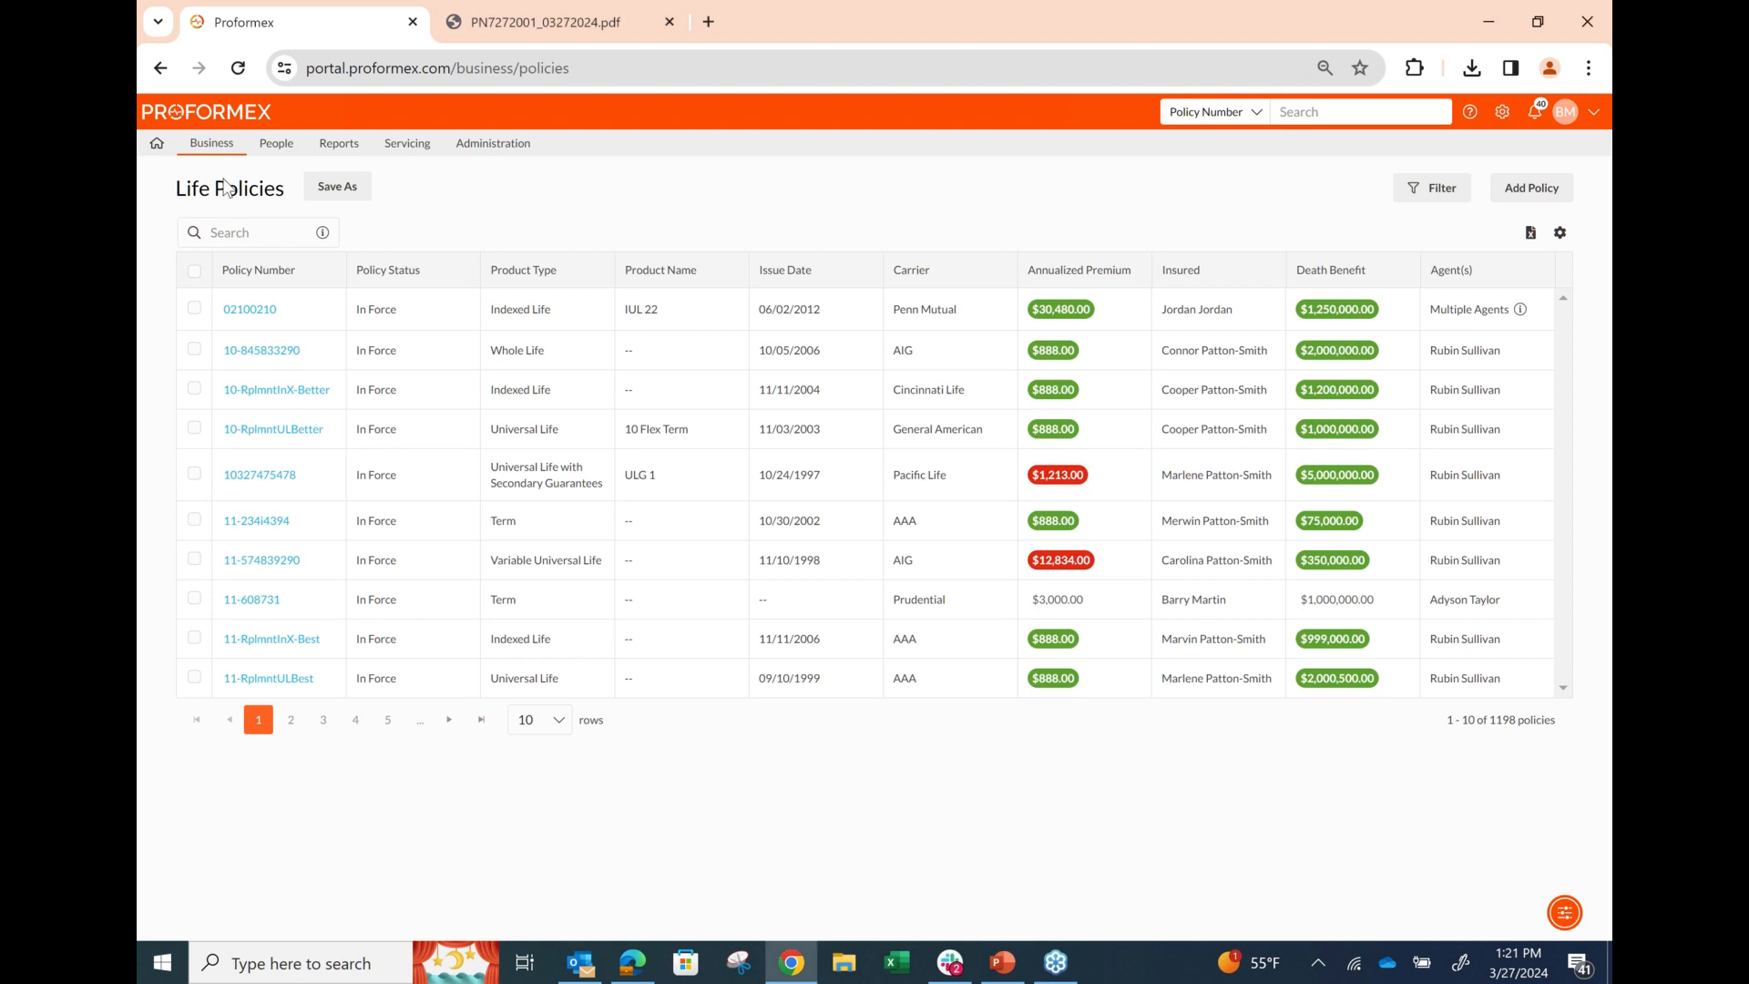
mouse_move(274, 155)
click(275, 194)
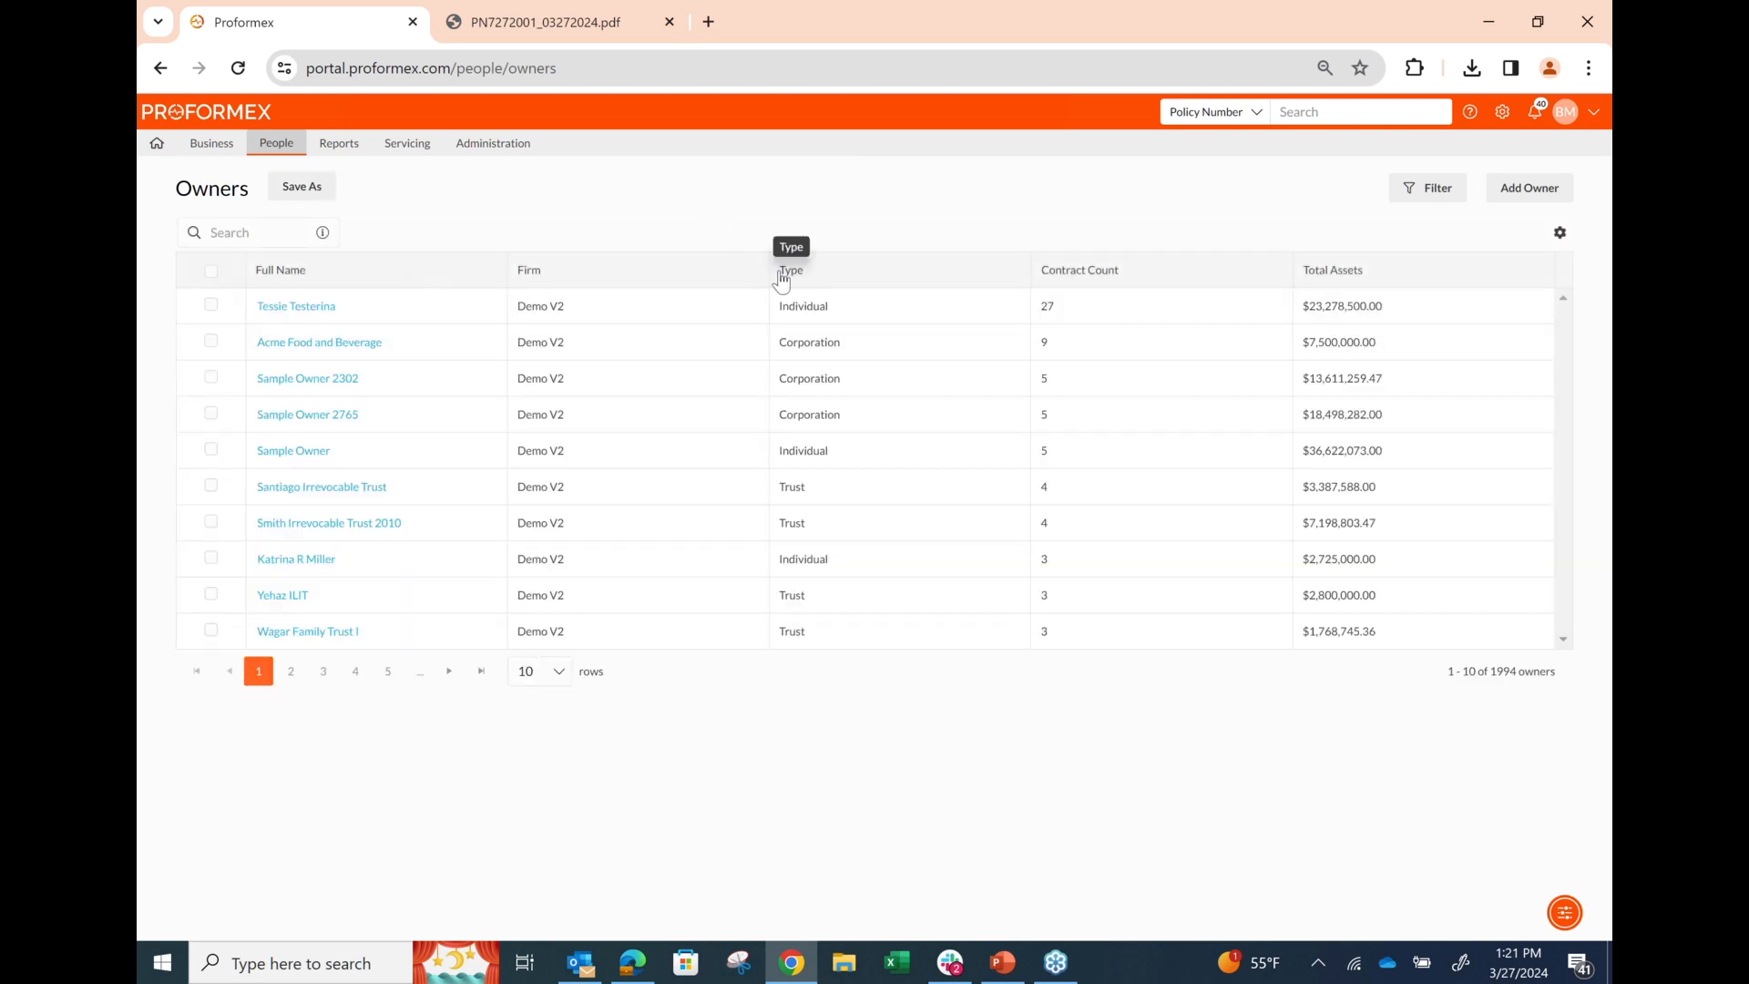
click(1374, 14)
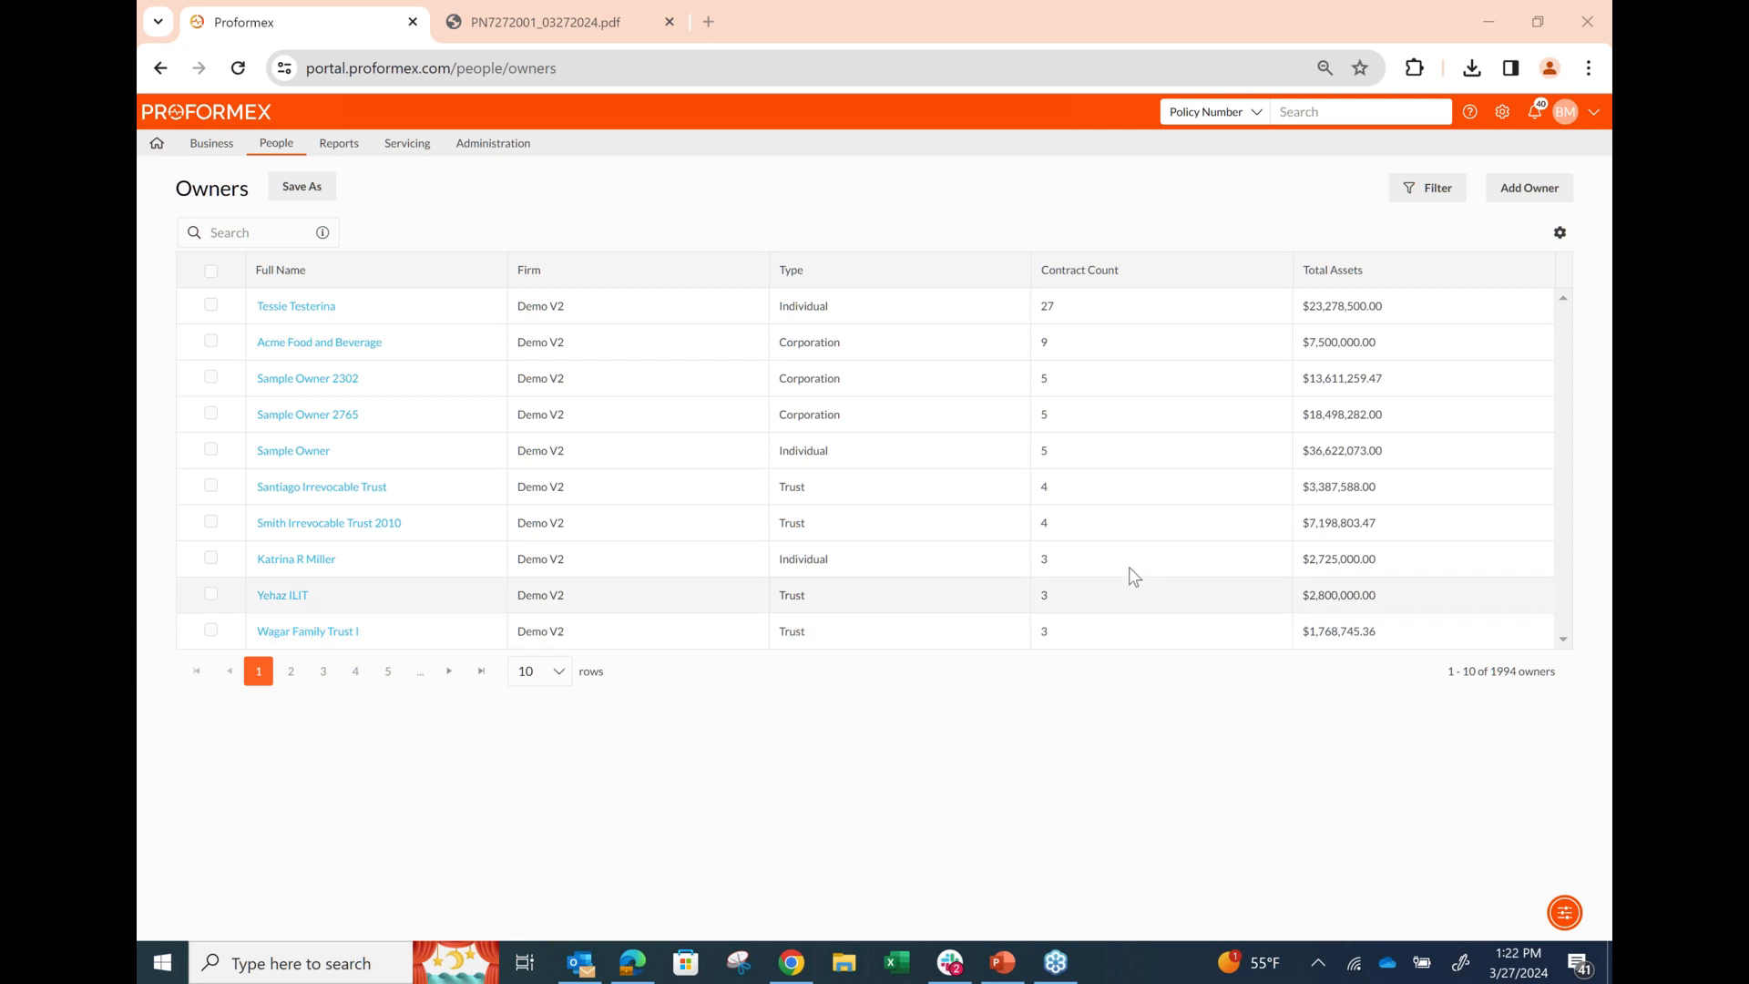
Step: Open the first individual owner's record, view the owner's policies, and go to the owner's coverage reports
click(301, 324)
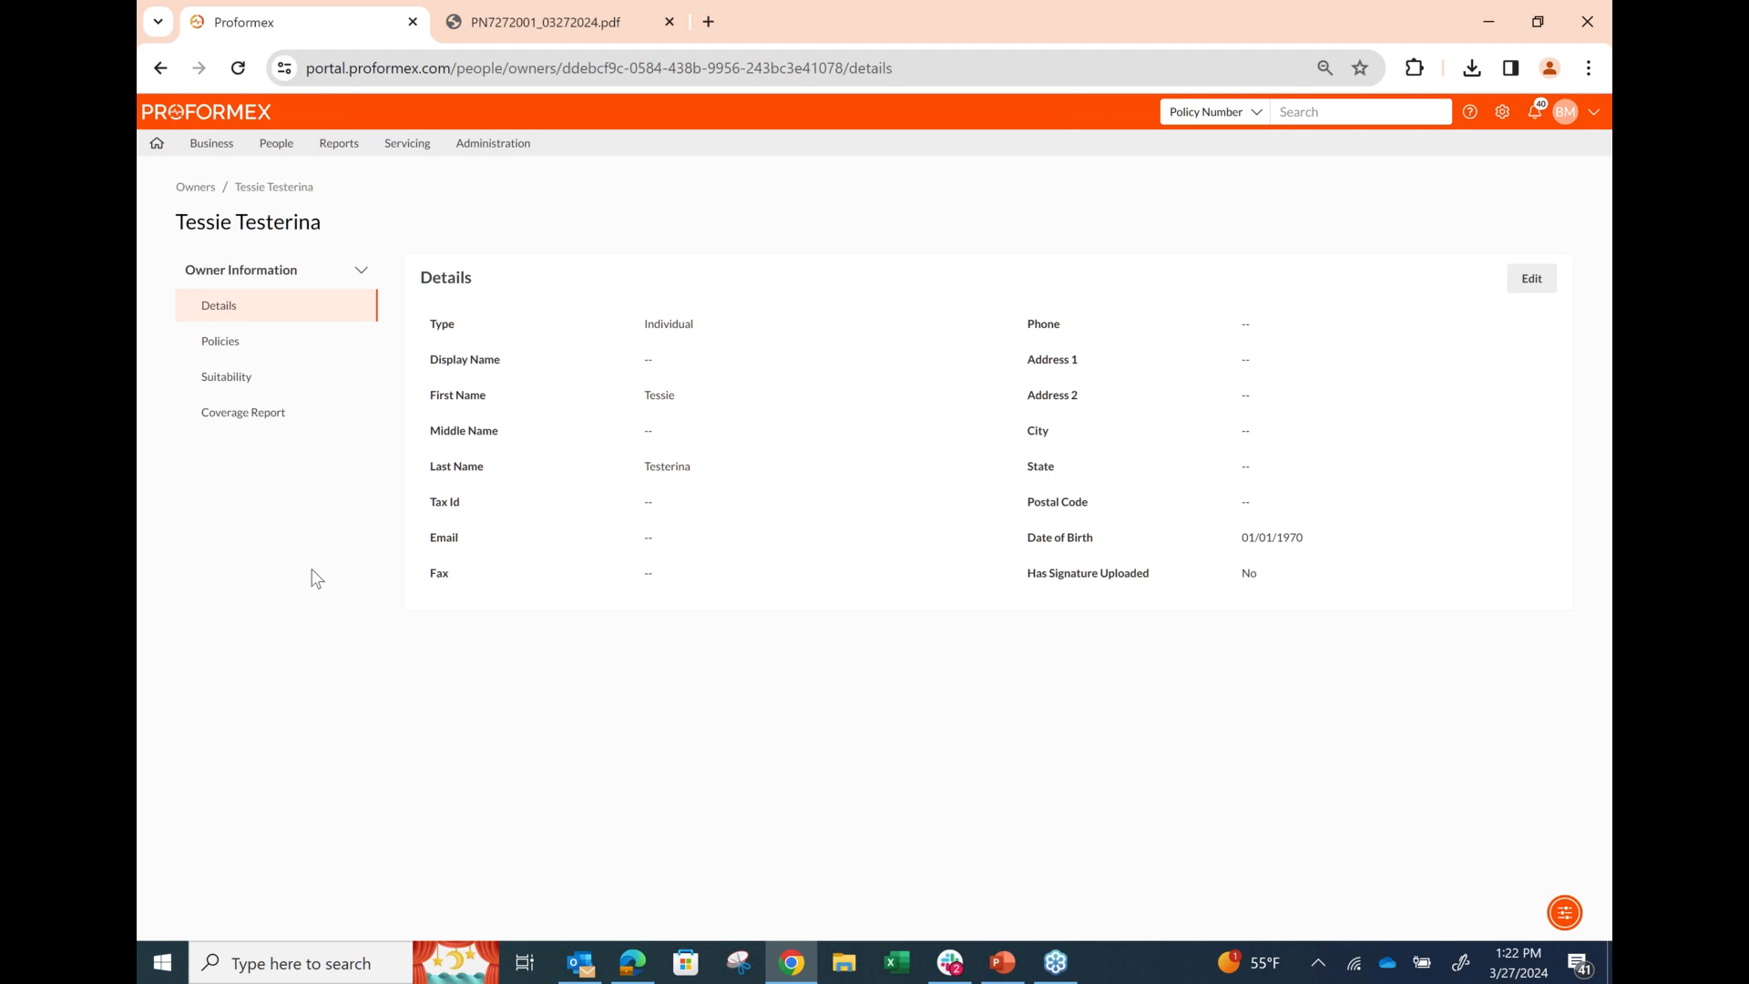
click(202, 356)
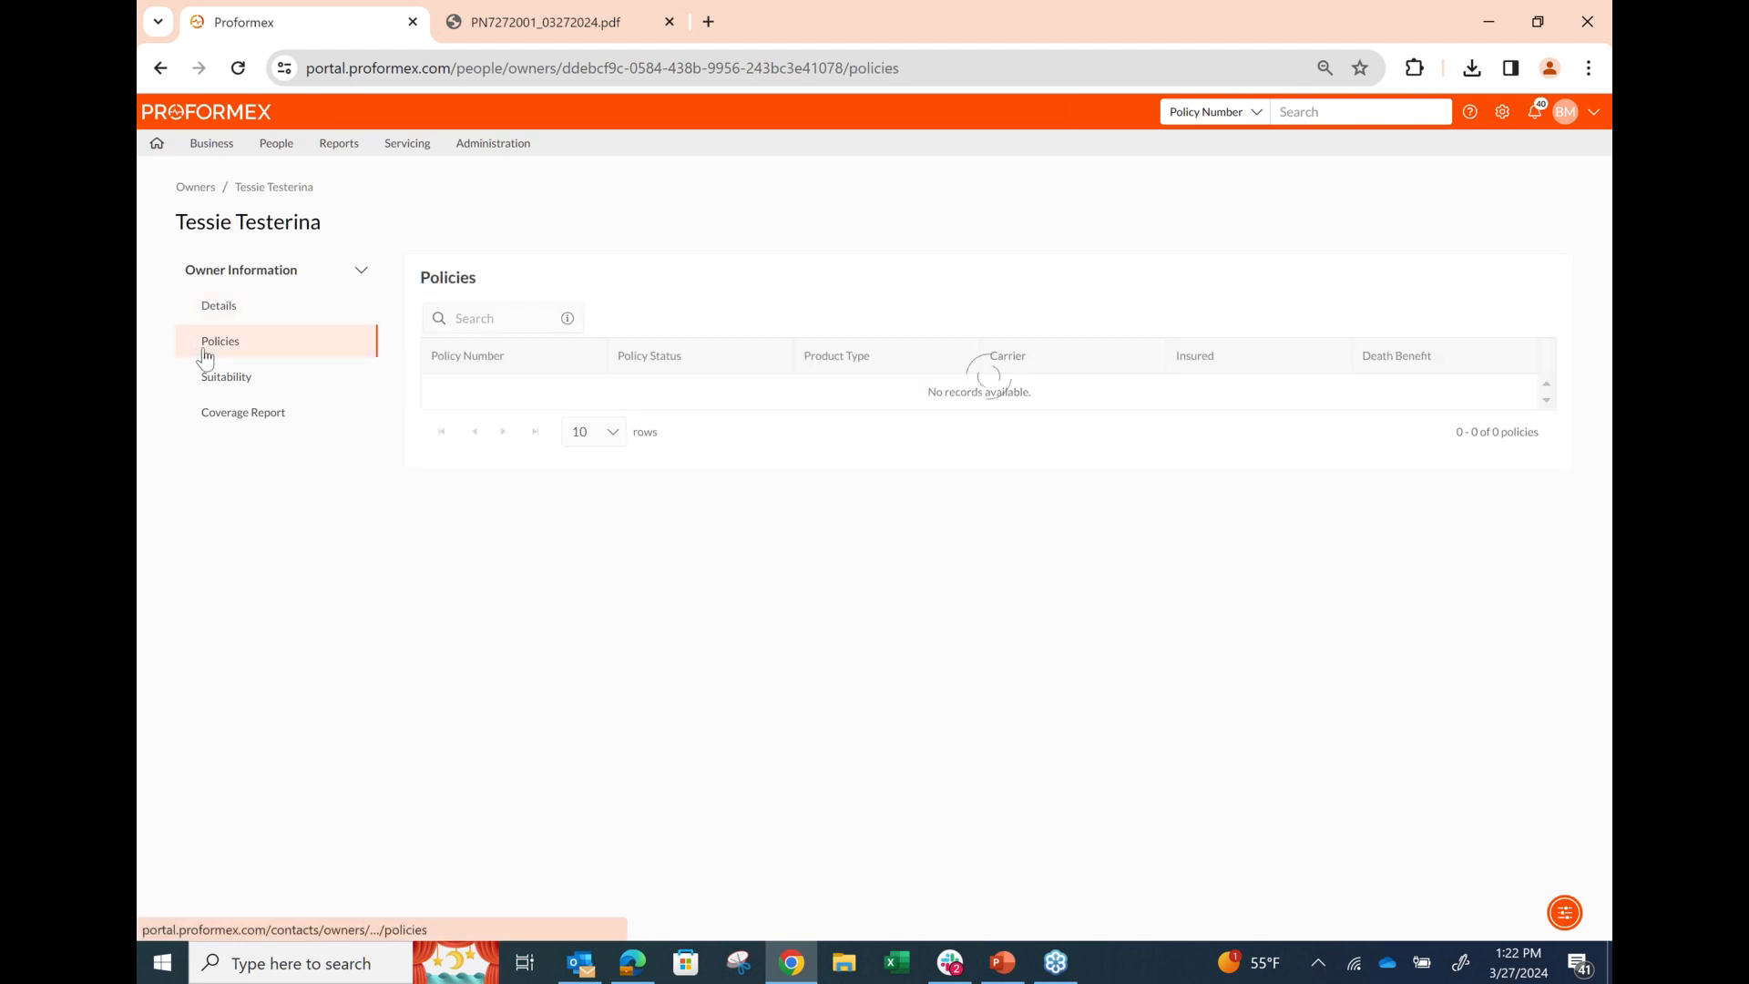
click(264, 417)
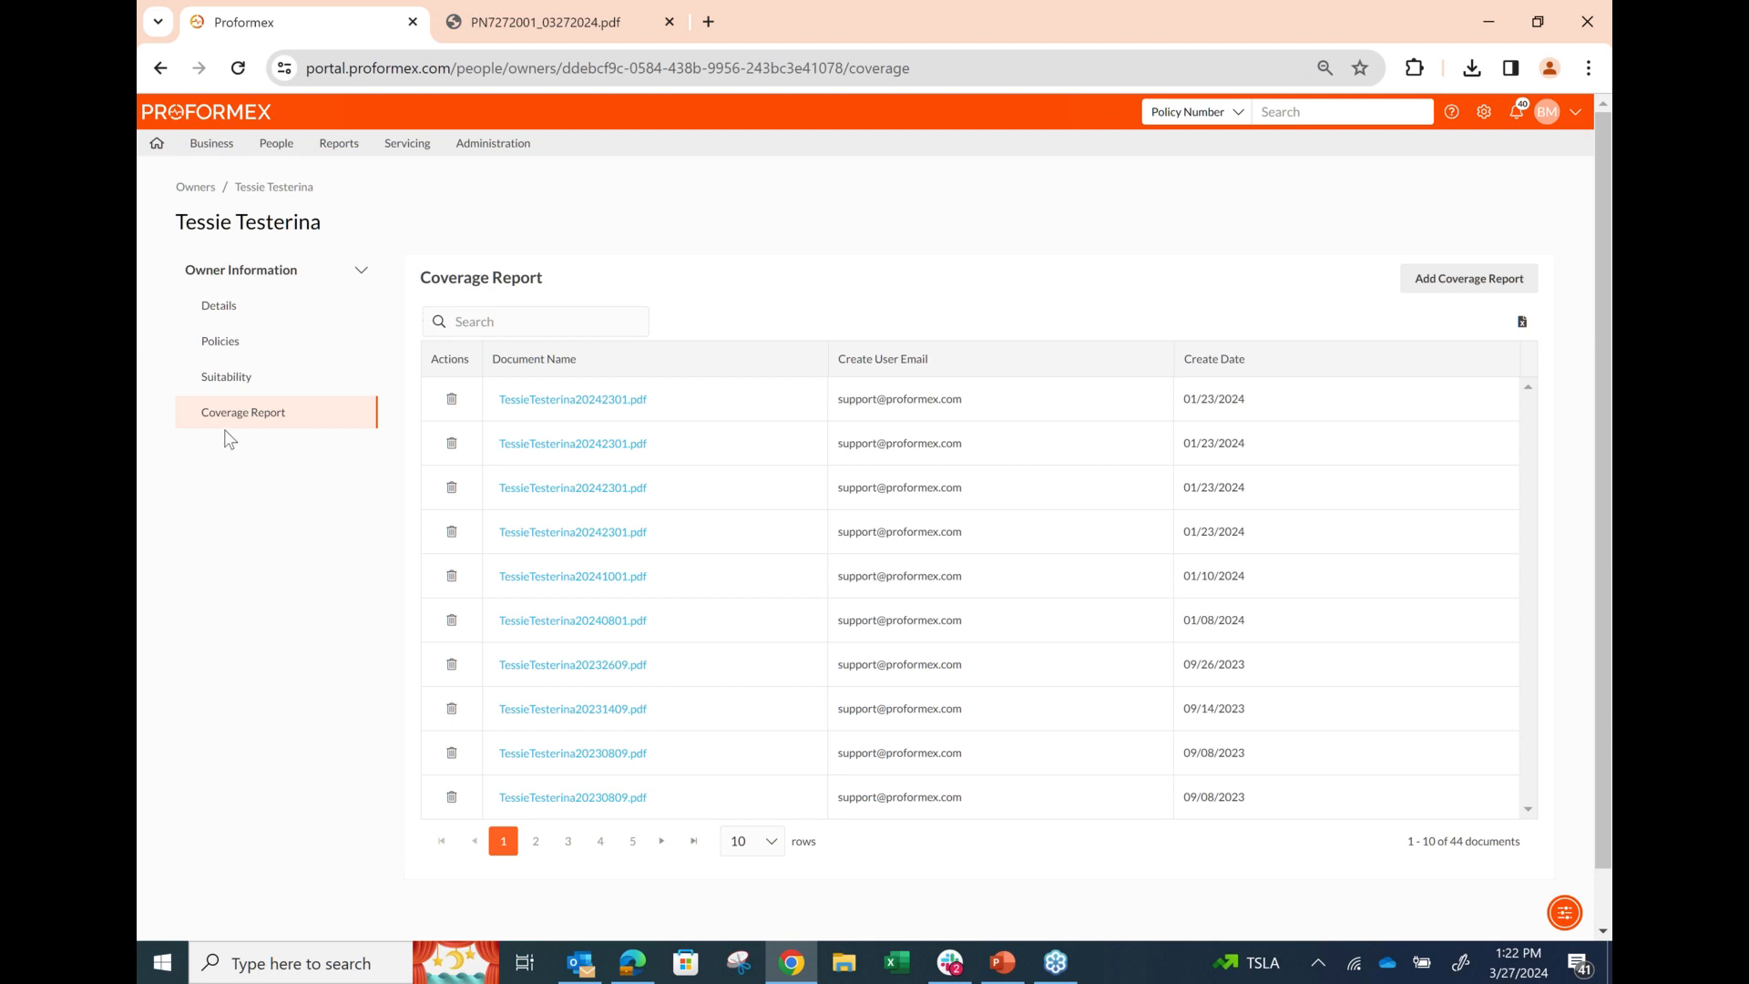
Step: Download the first listed coverage report dated 01/23/2024 and open the PDF in the browser
click(545, 400)
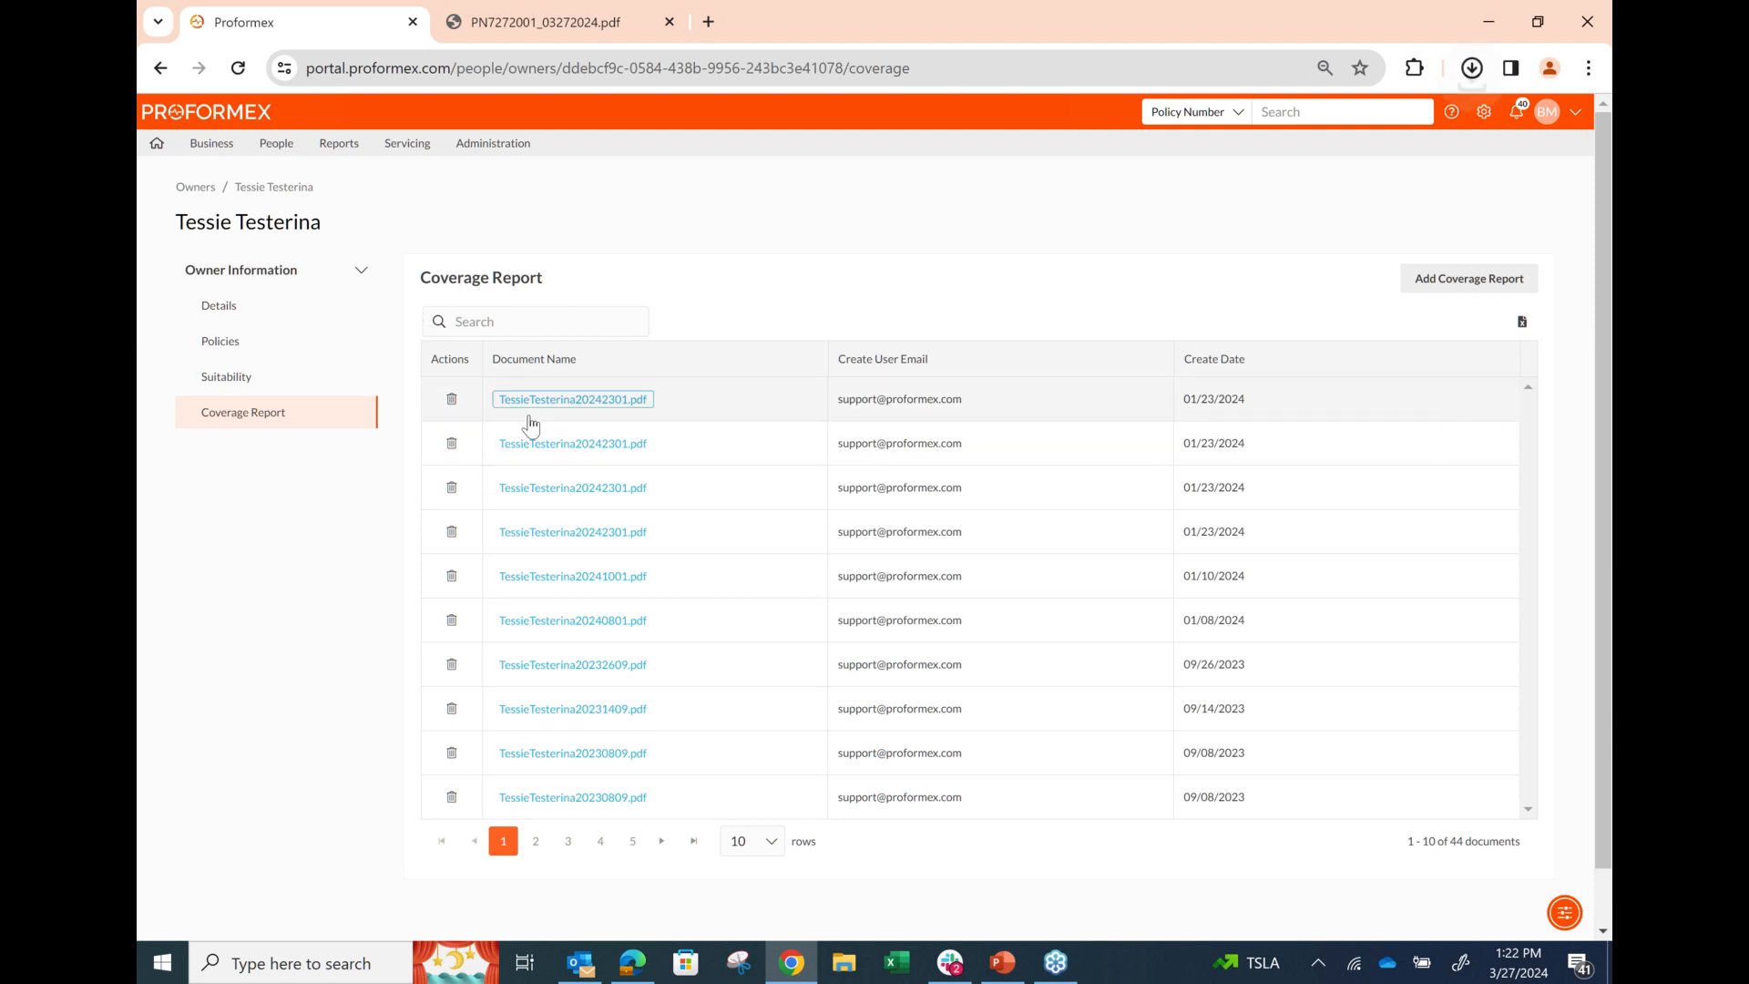
click(1484, 11)
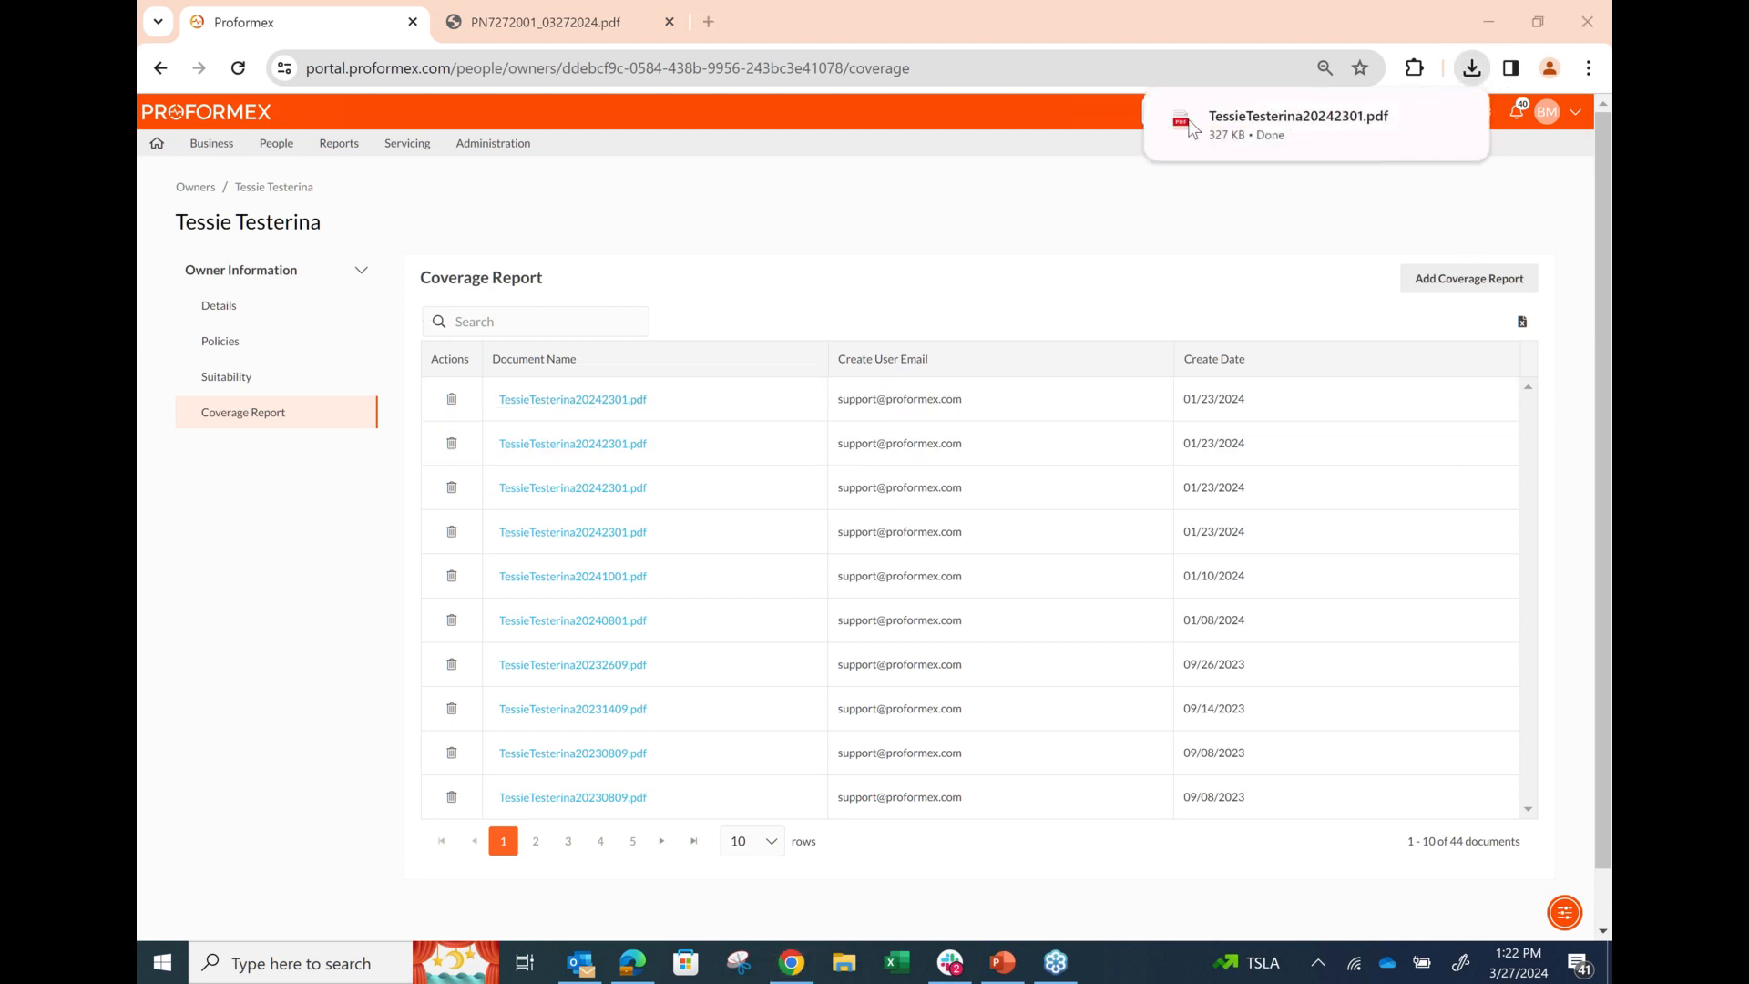
click(1249, 122)
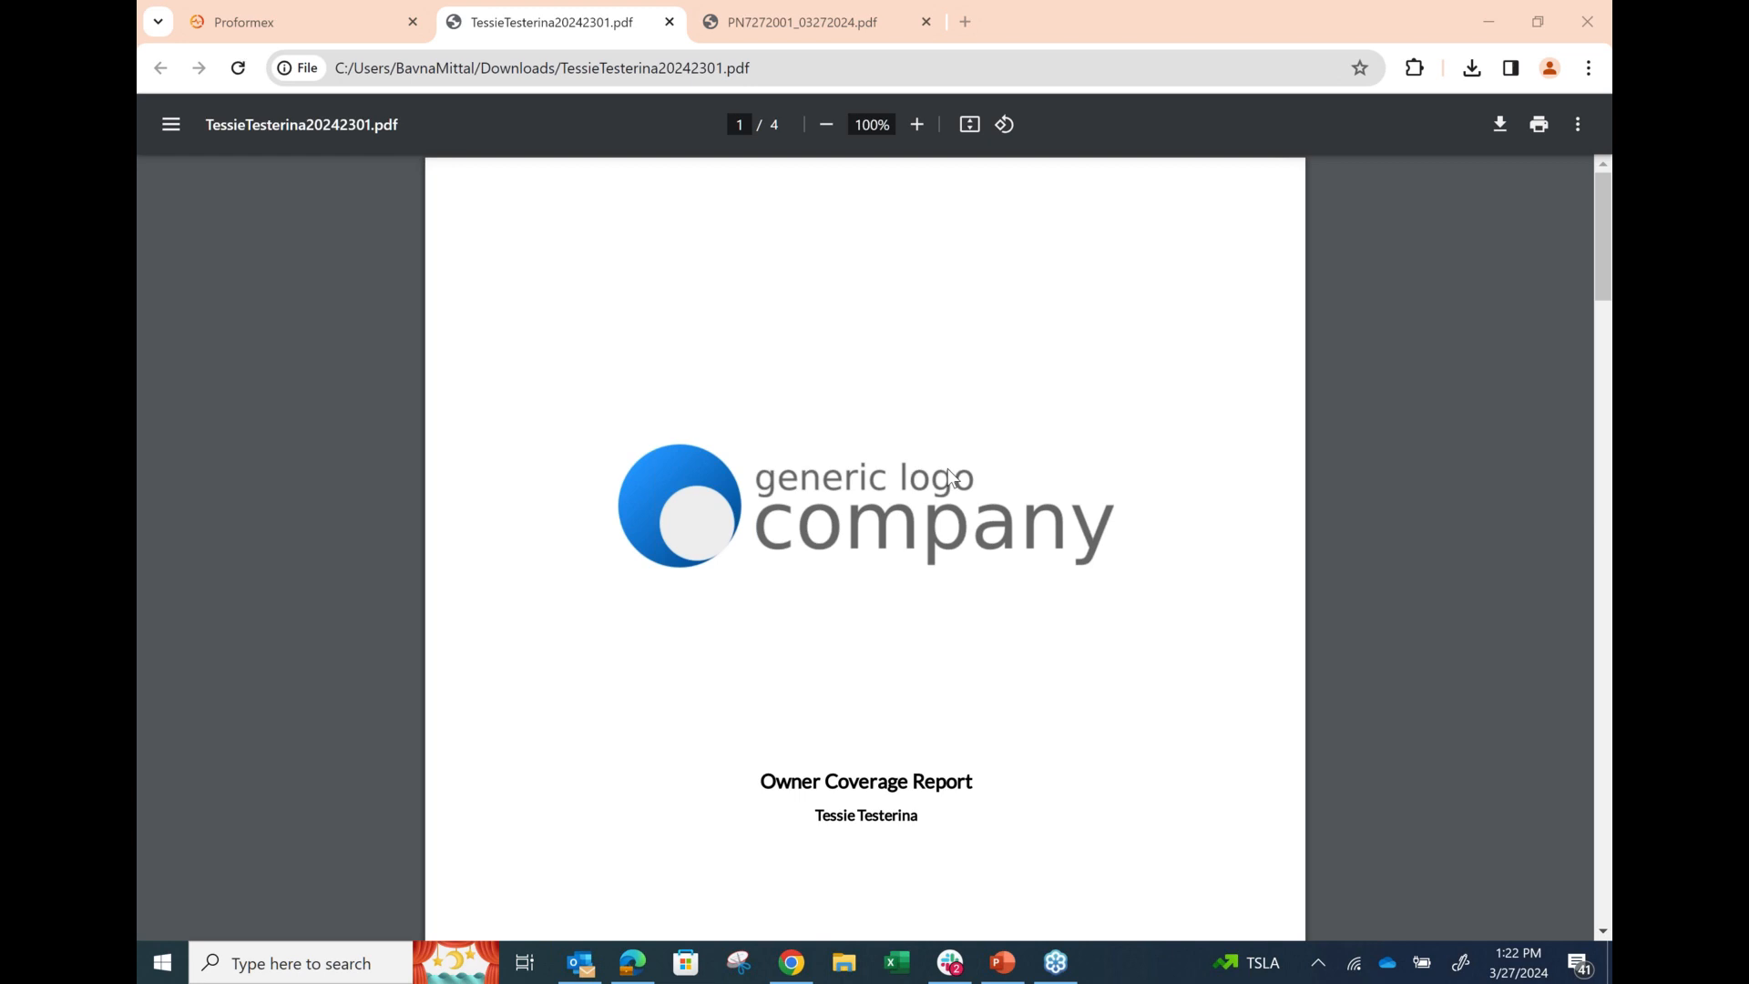
Step: Read through the coverage report PDF, examining the overview, recommendations, policies issued 15+ years ago and the All Policies table
scroll(950, 476, down, 1)
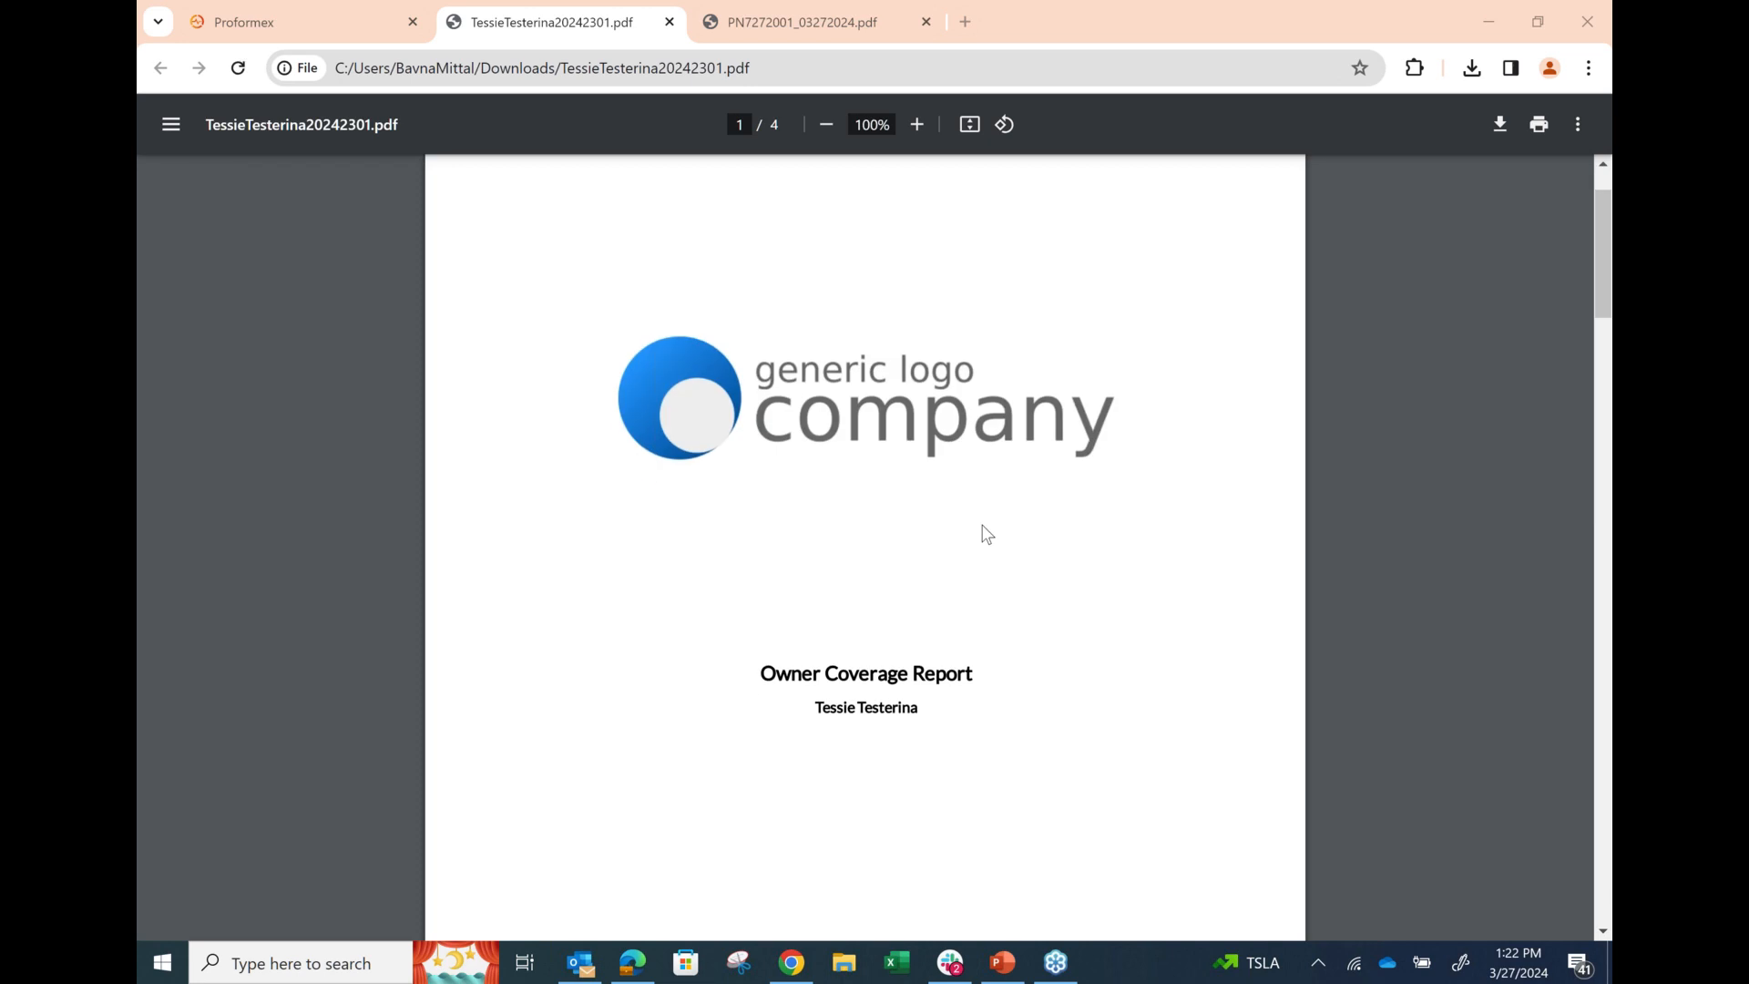
scroll(986, 534, down, 7)
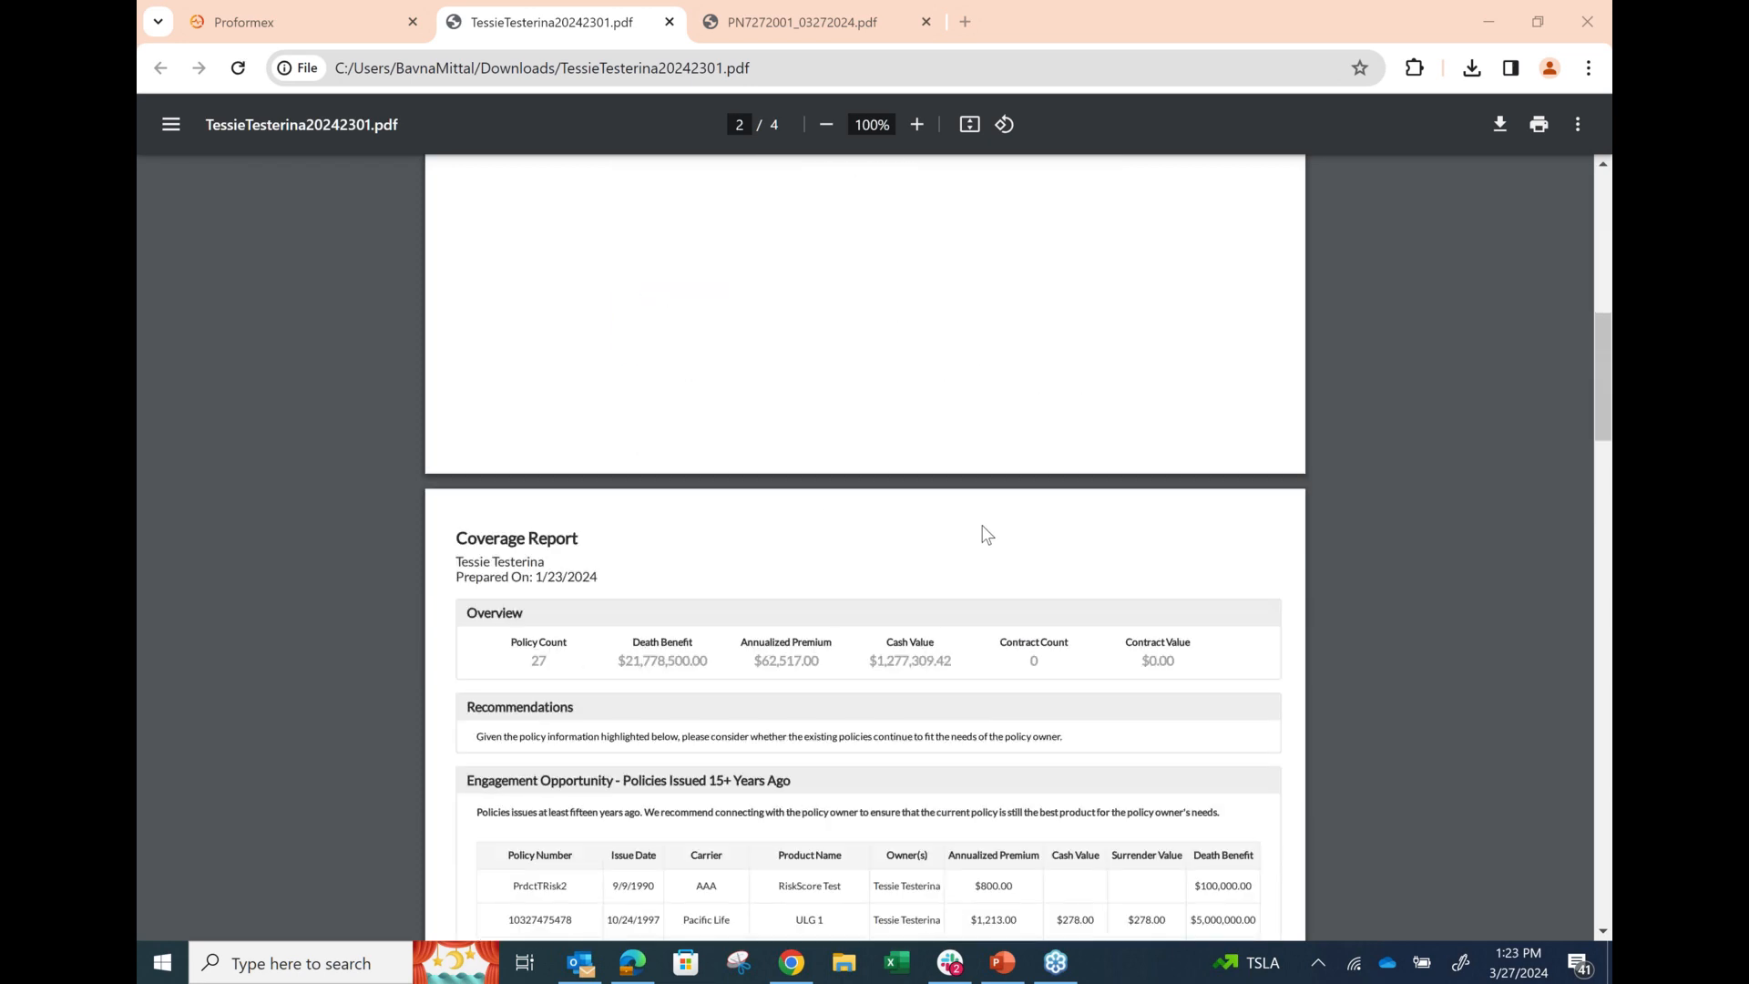
scroll(987, 534, down, 2)
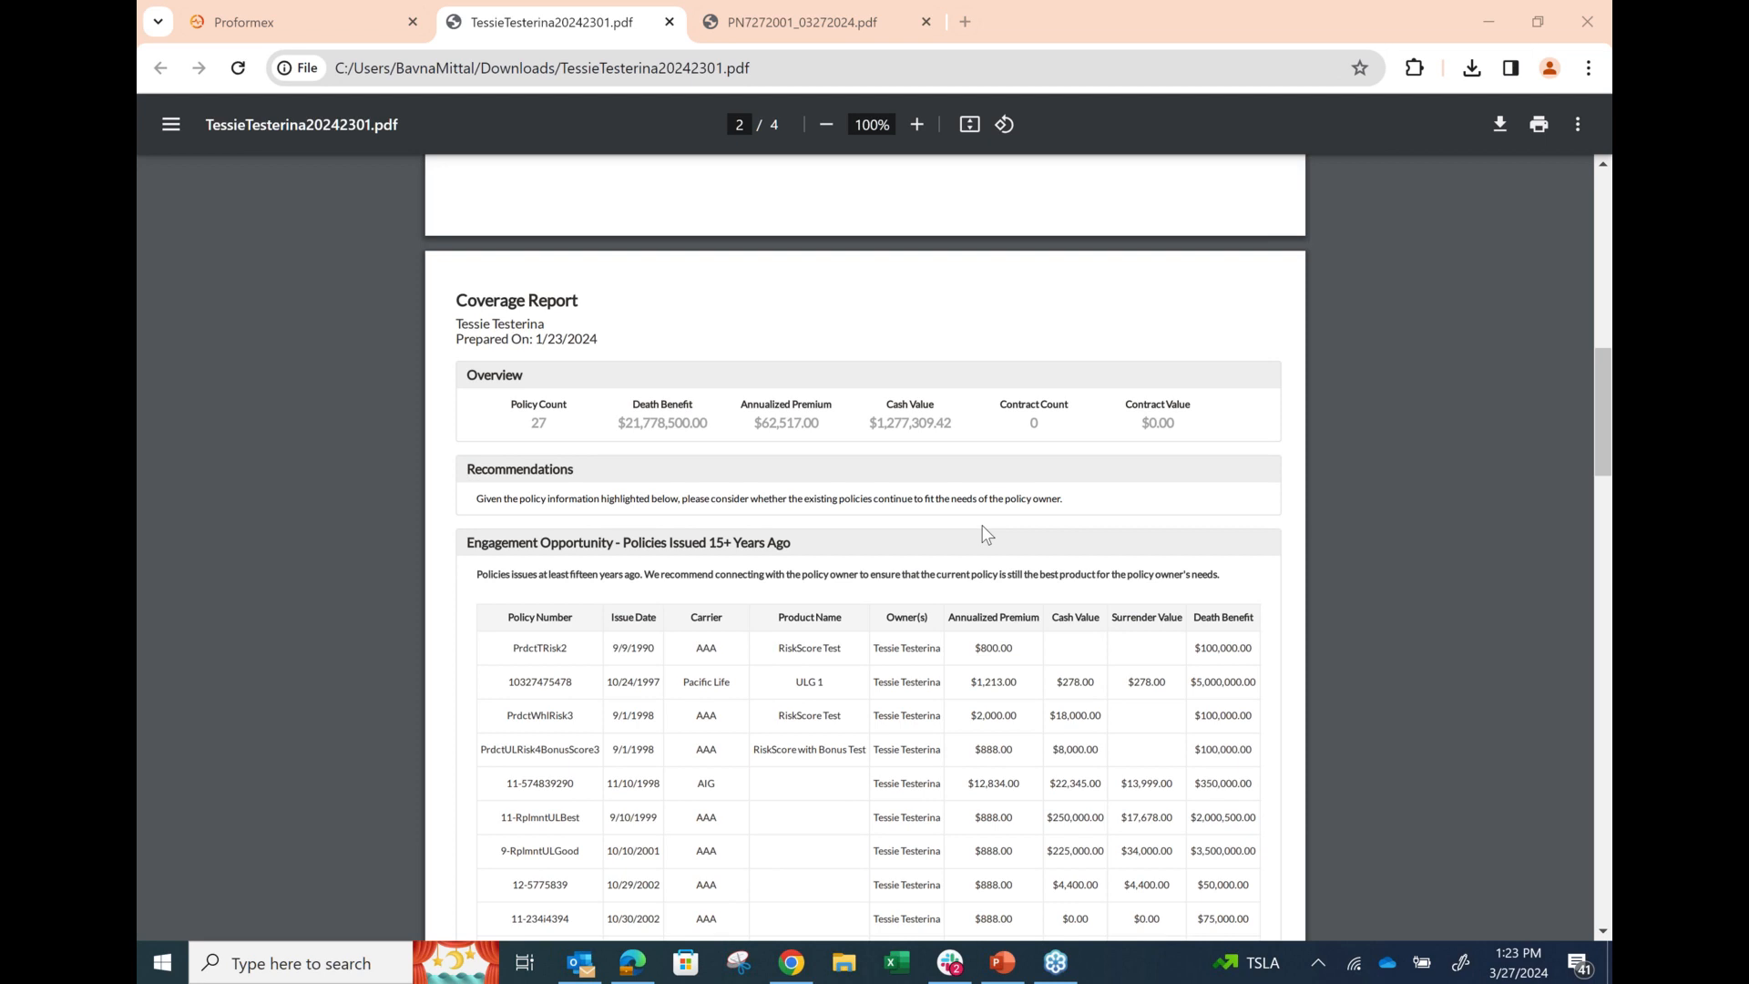
scroll(987, 534, down, 1)
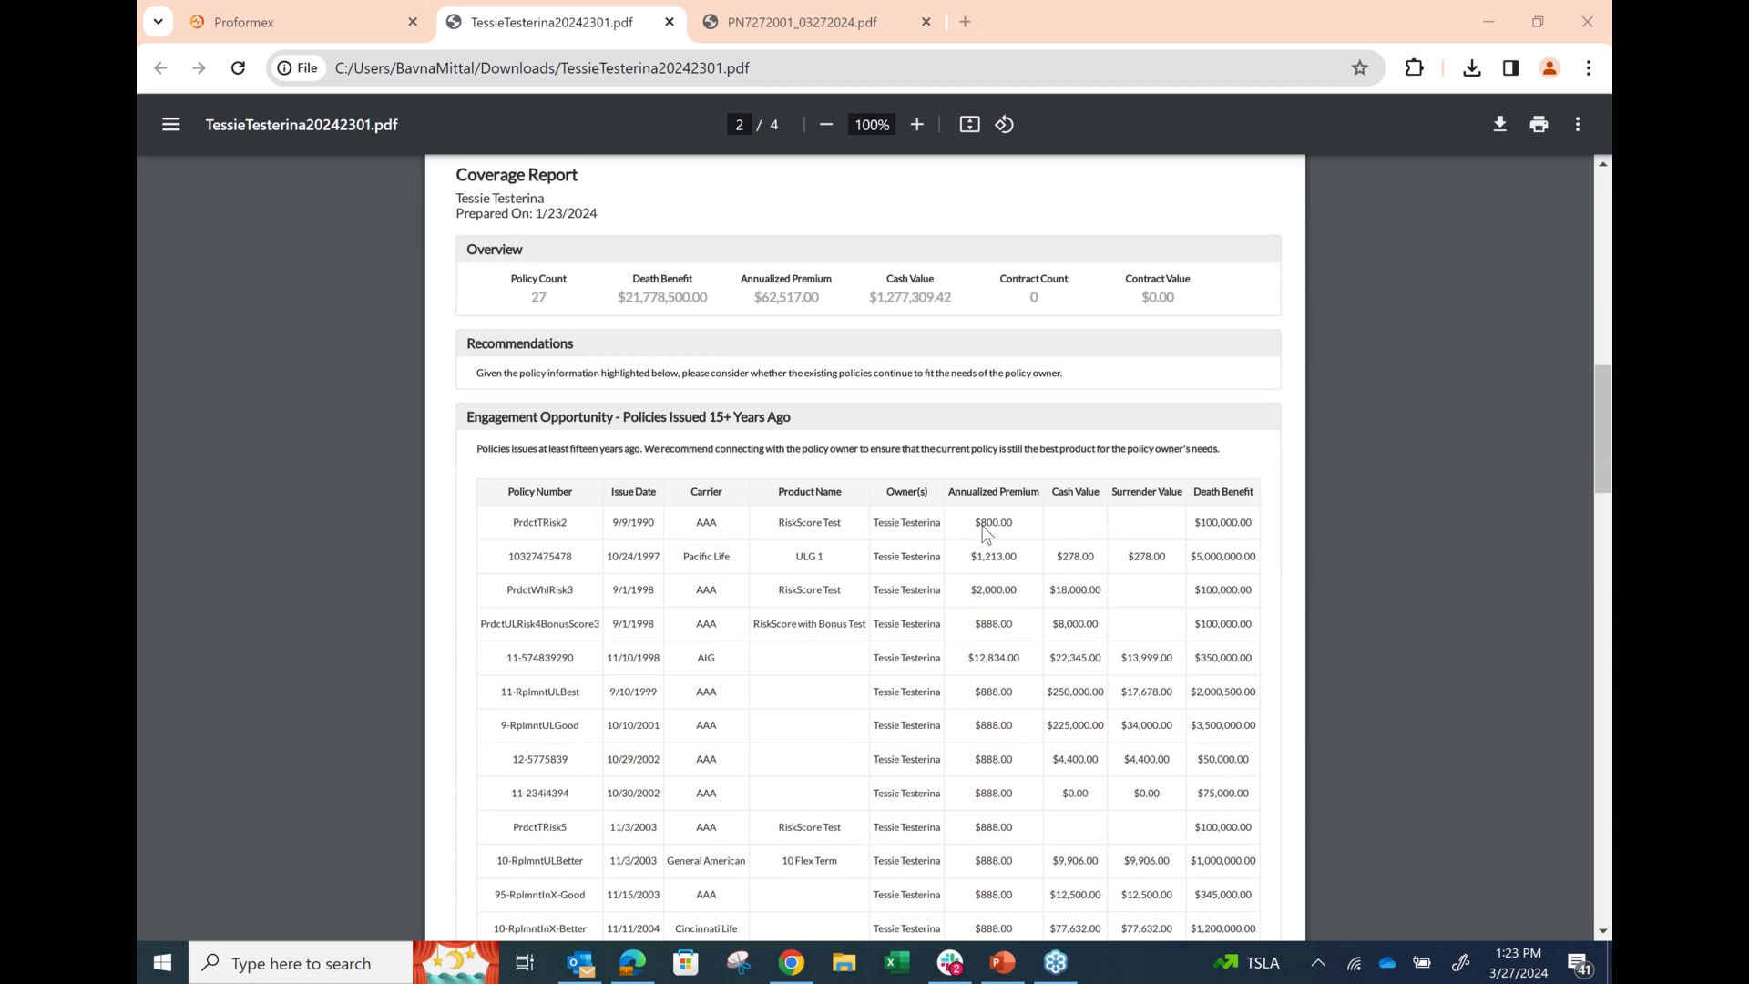
scroll(984, 533, down, 3)
scroll(986, 534, down, 1)
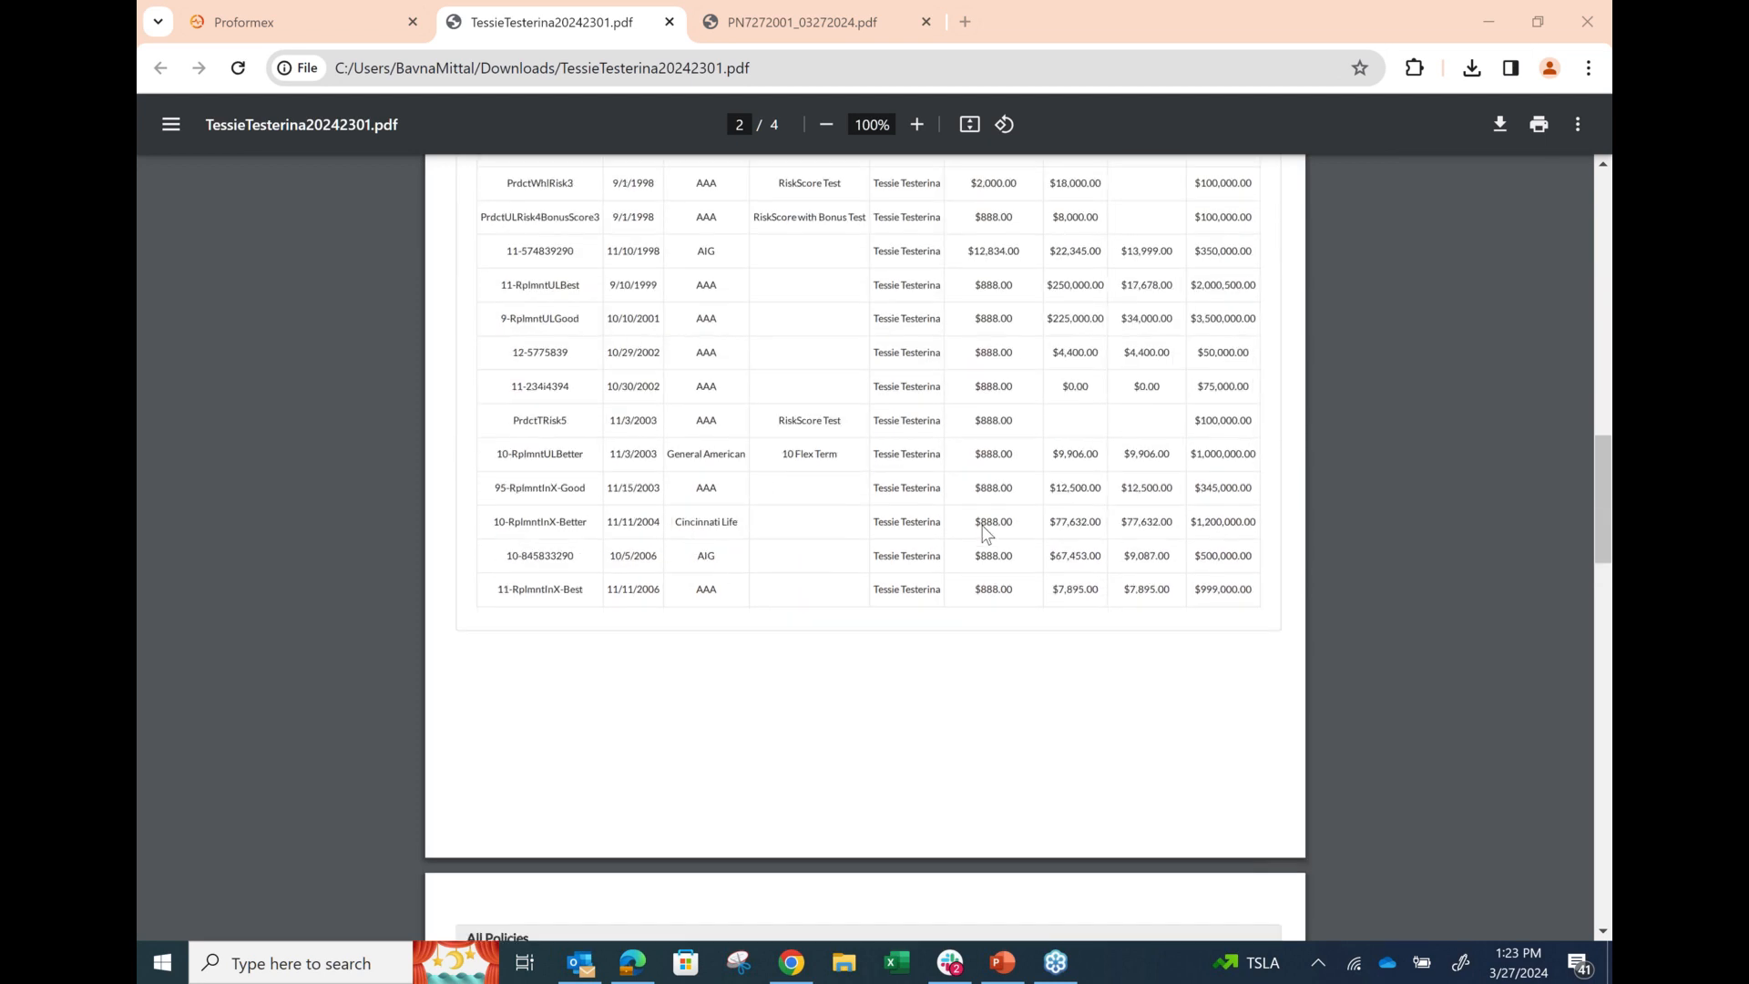
scroll(984, 532, down, 5)
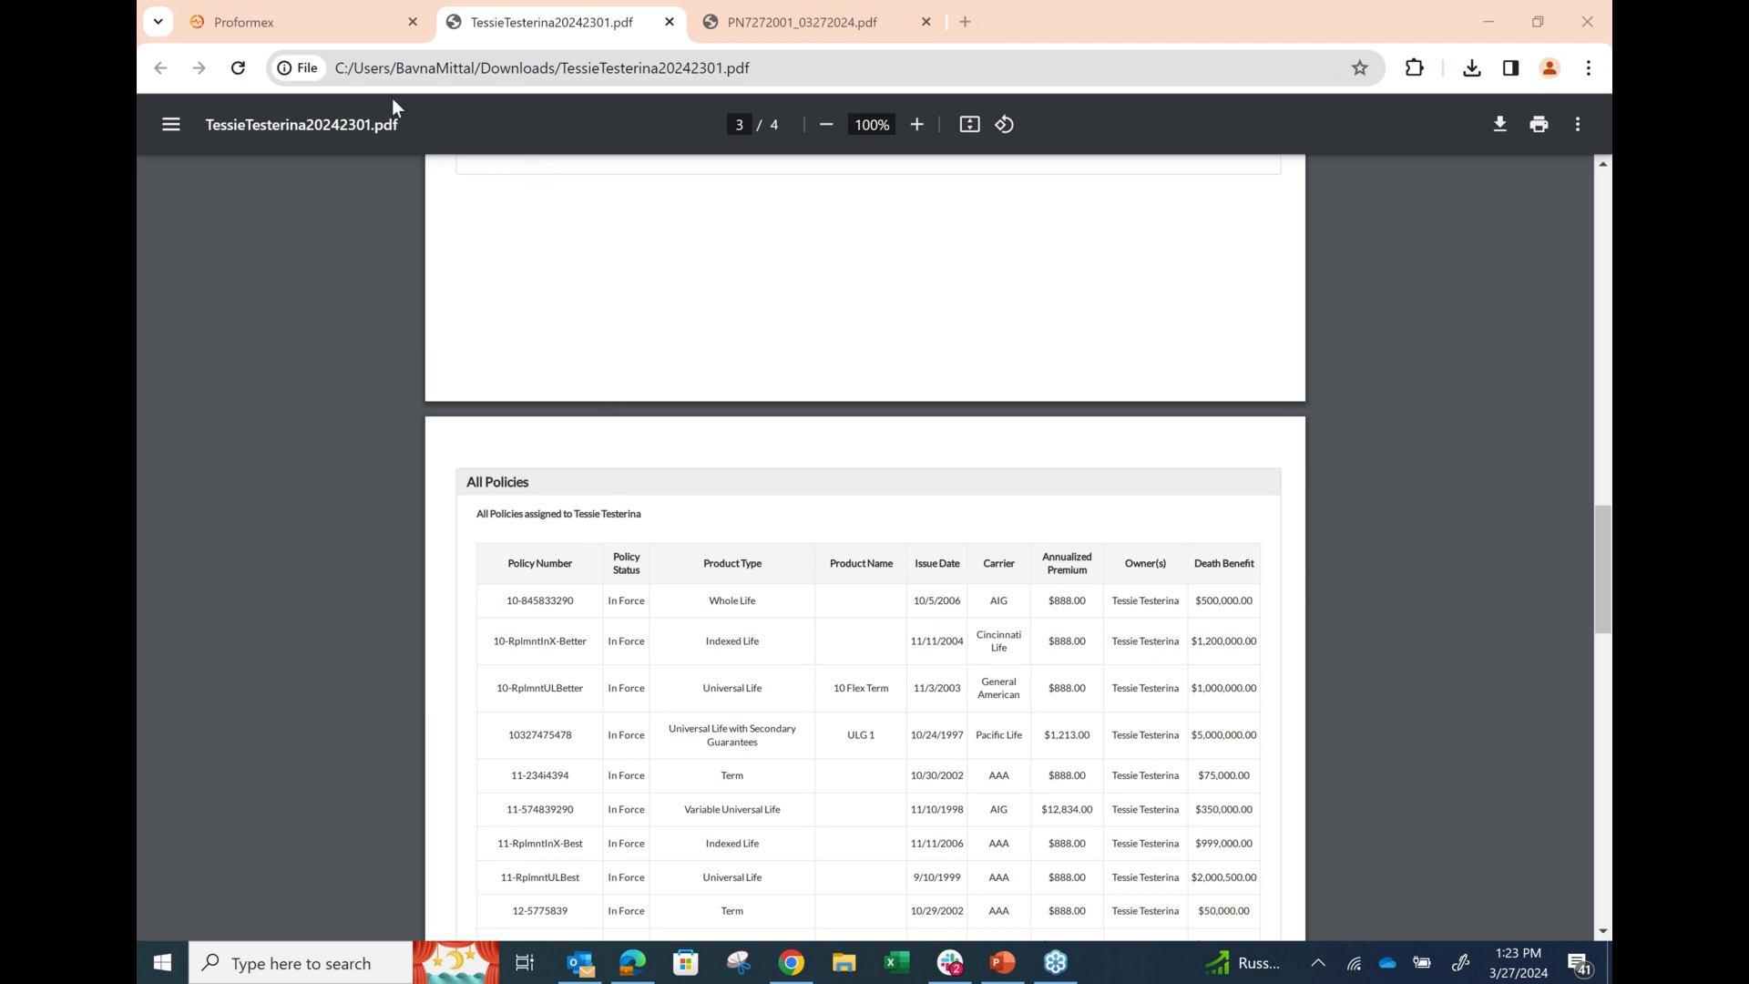
Step: Return from the coverage report PDF to the Proformex portal and open the list of policy reports
click(324, 22)
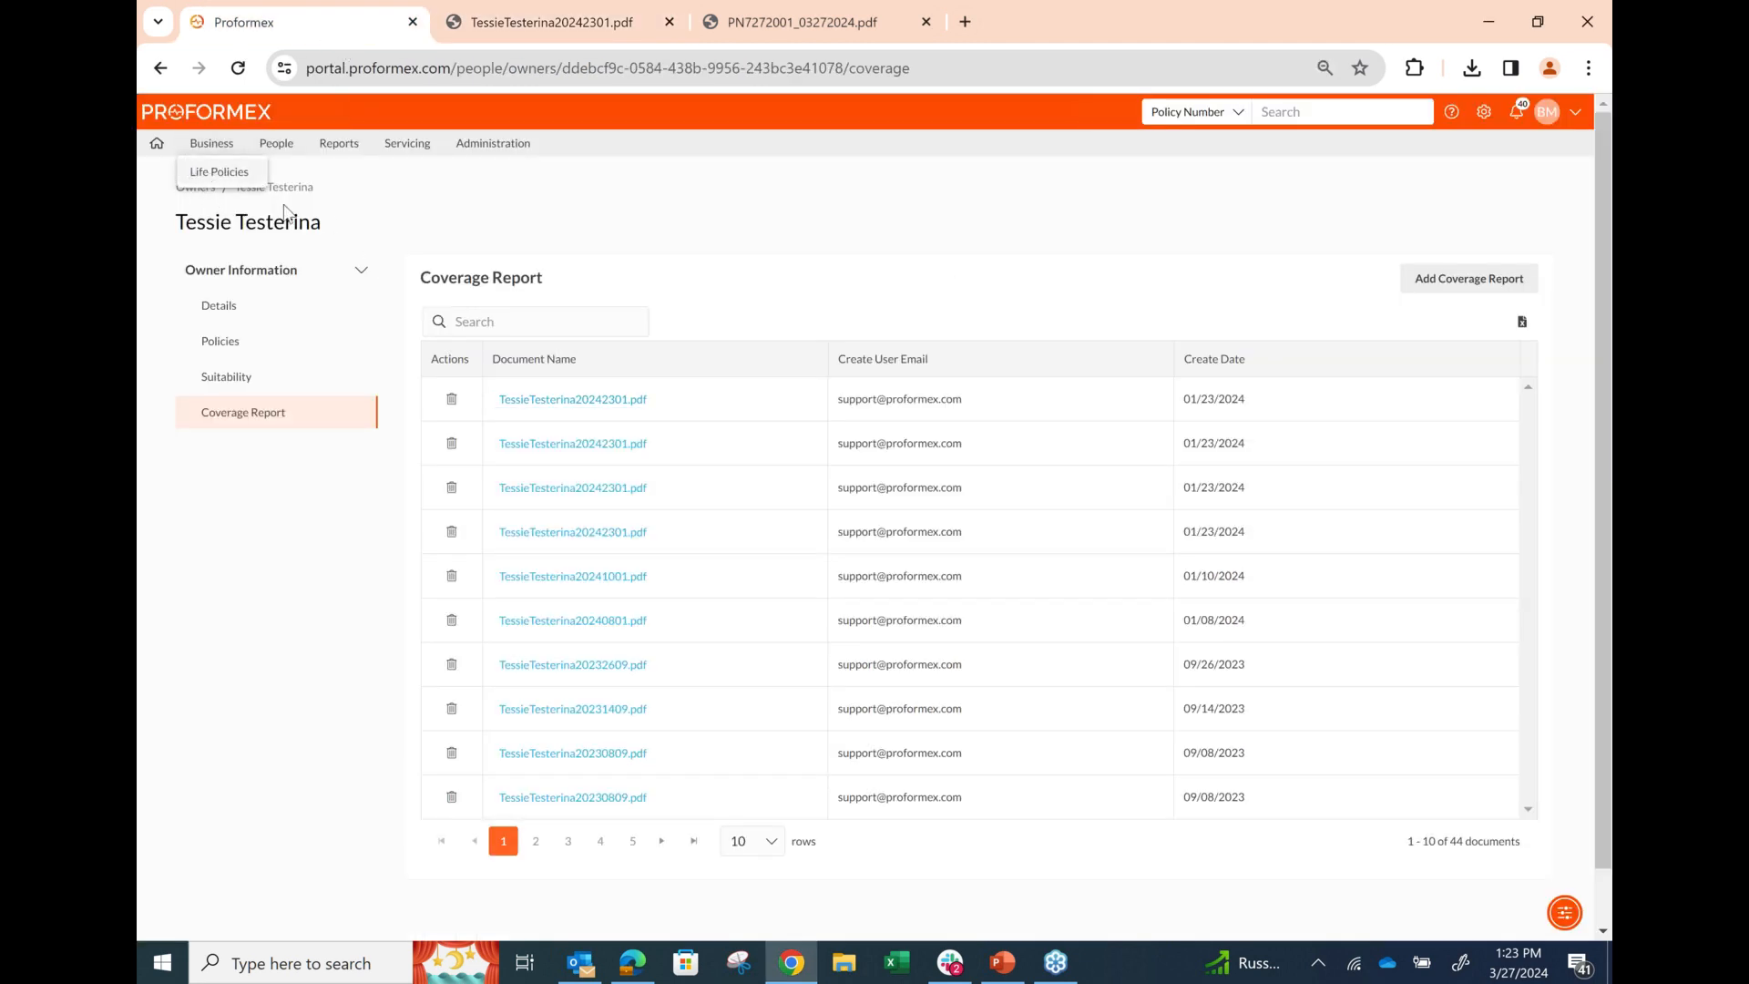
click(337, 146)
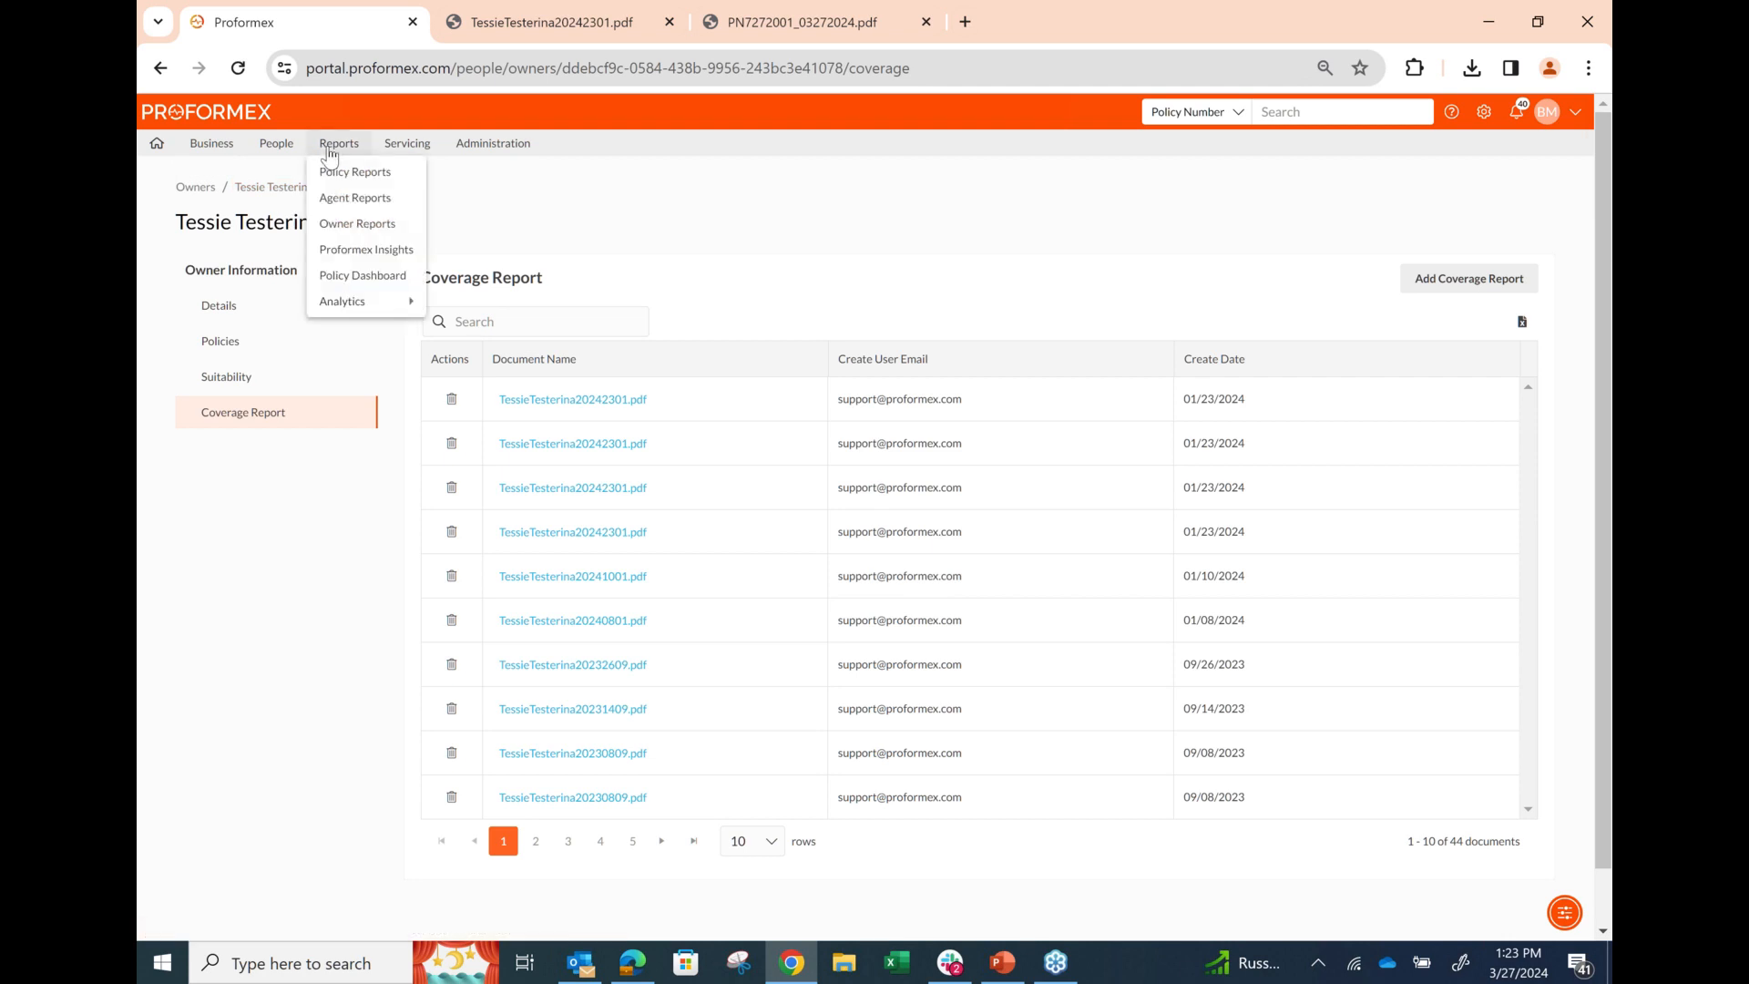
click(332, 173)
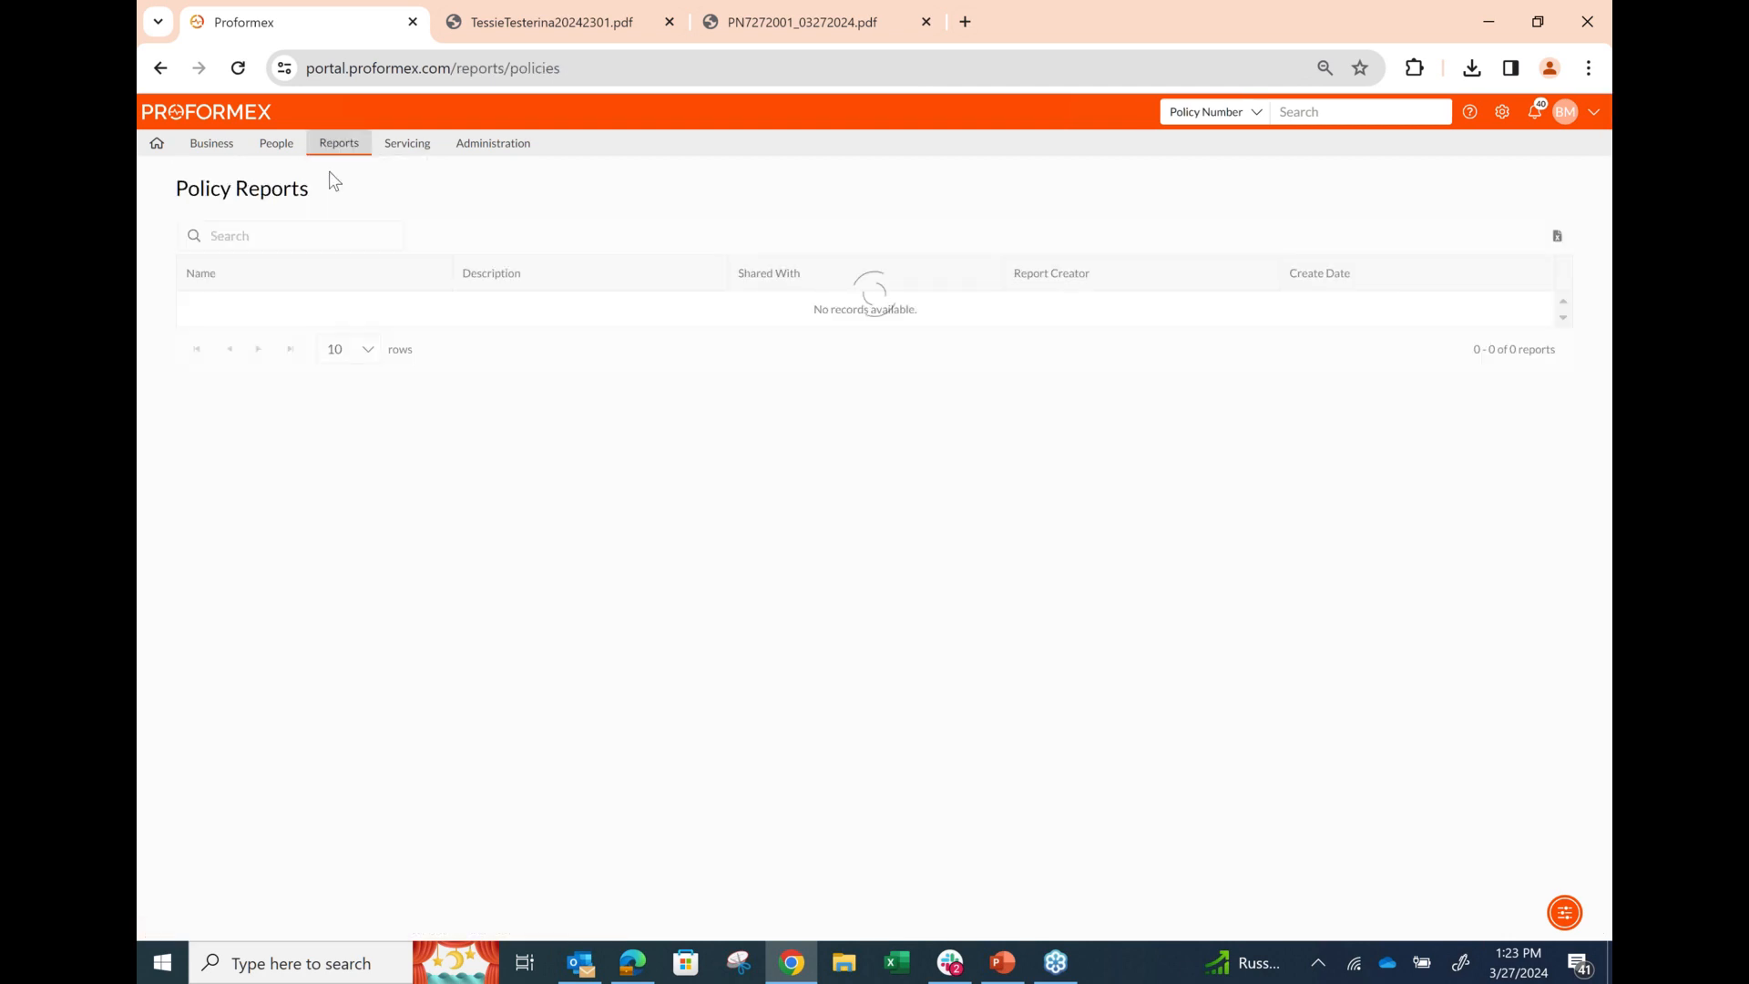
click(1446, 21)
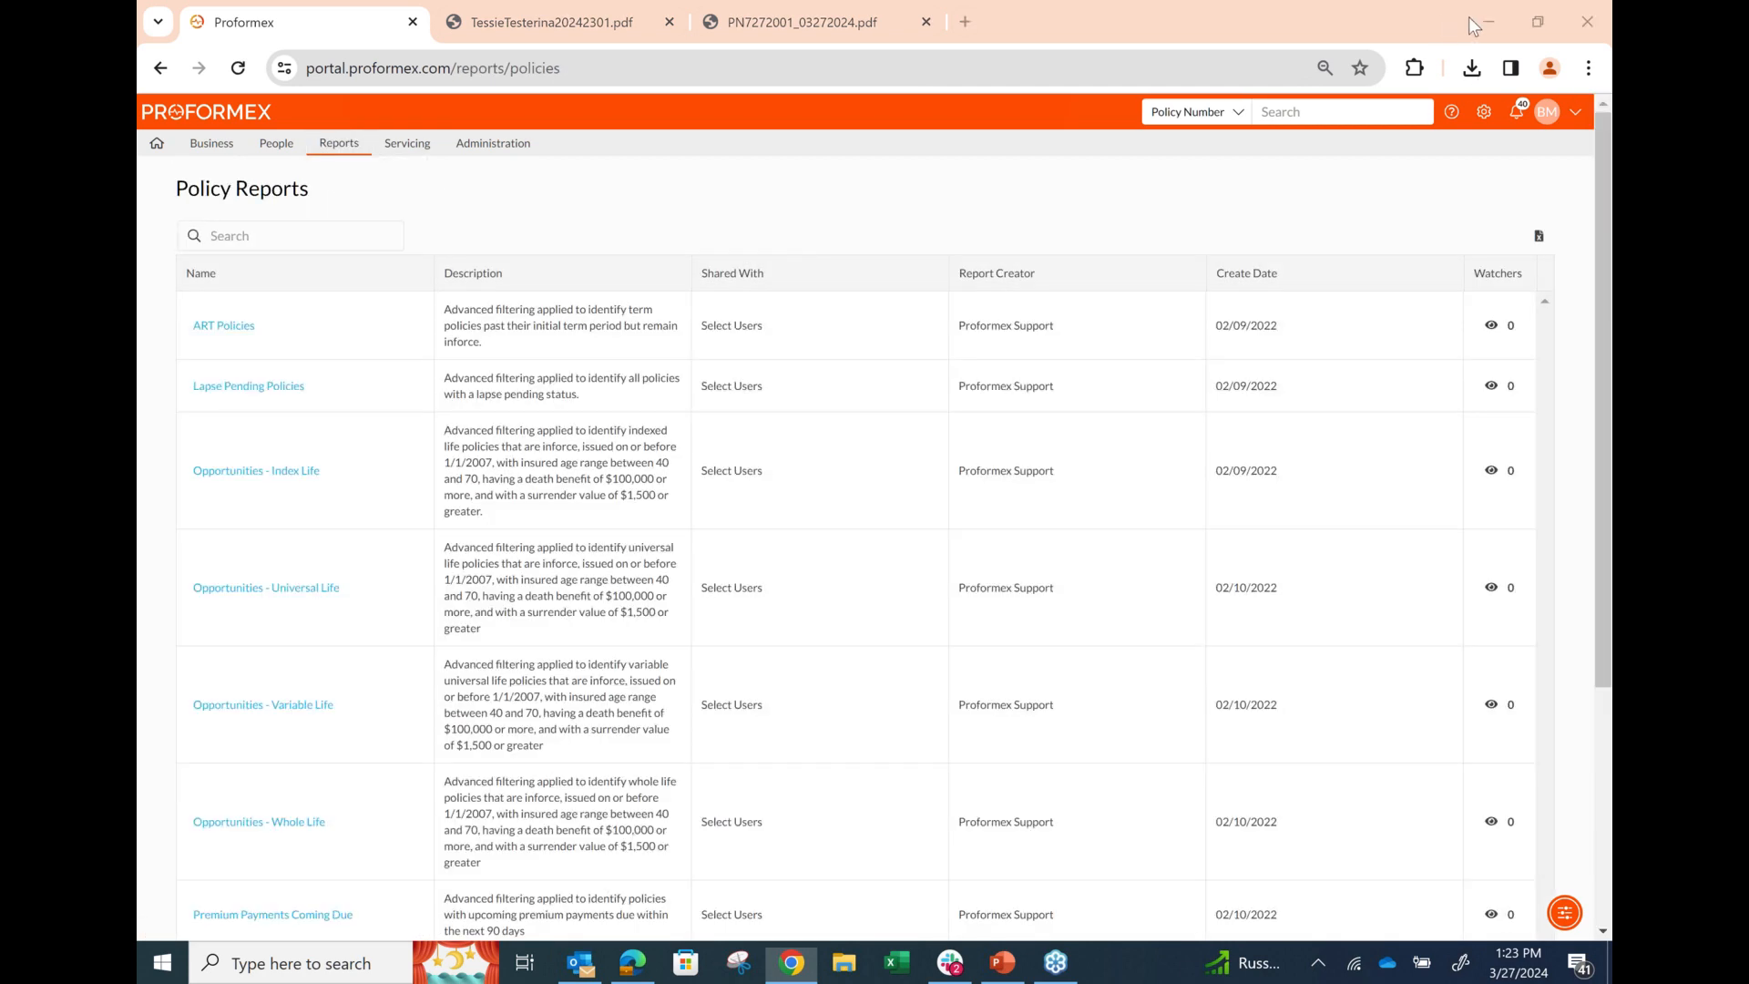
Step: Look through the saved policy reports and their descriptions on the first and second pages of the list
scroll(874, 227, down, 1)
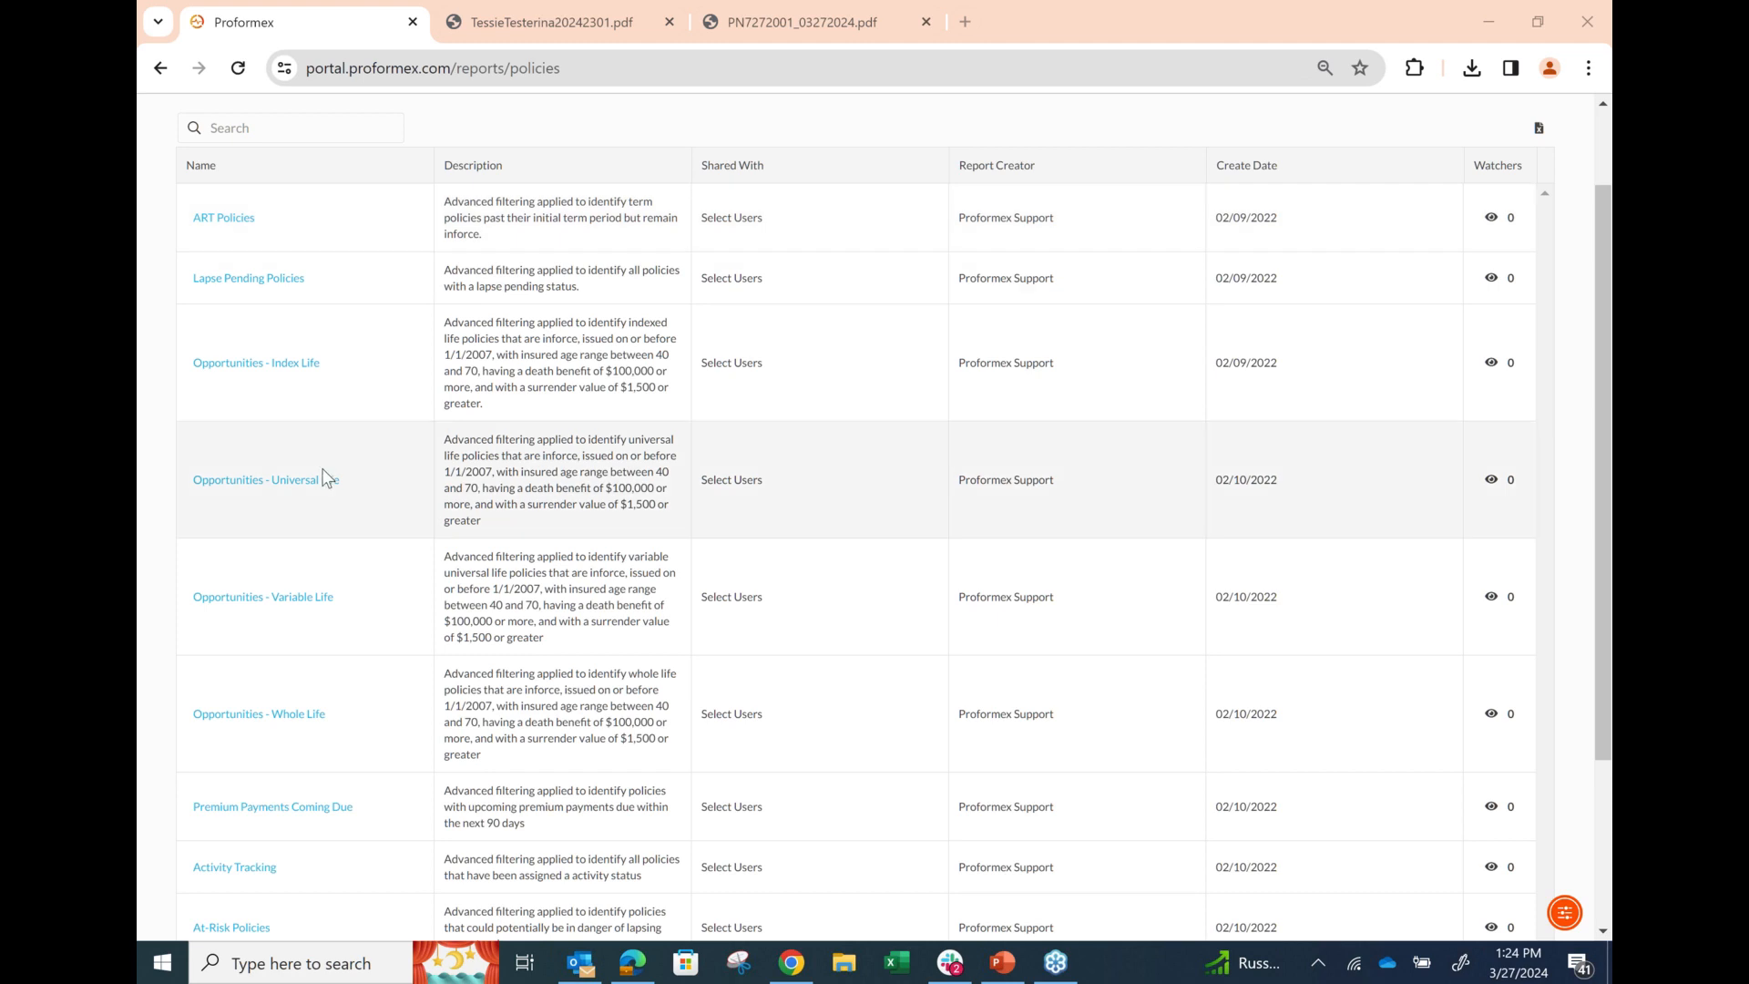
scroll(328, 479, down, 1)
scroll(328, 478, down, 3)
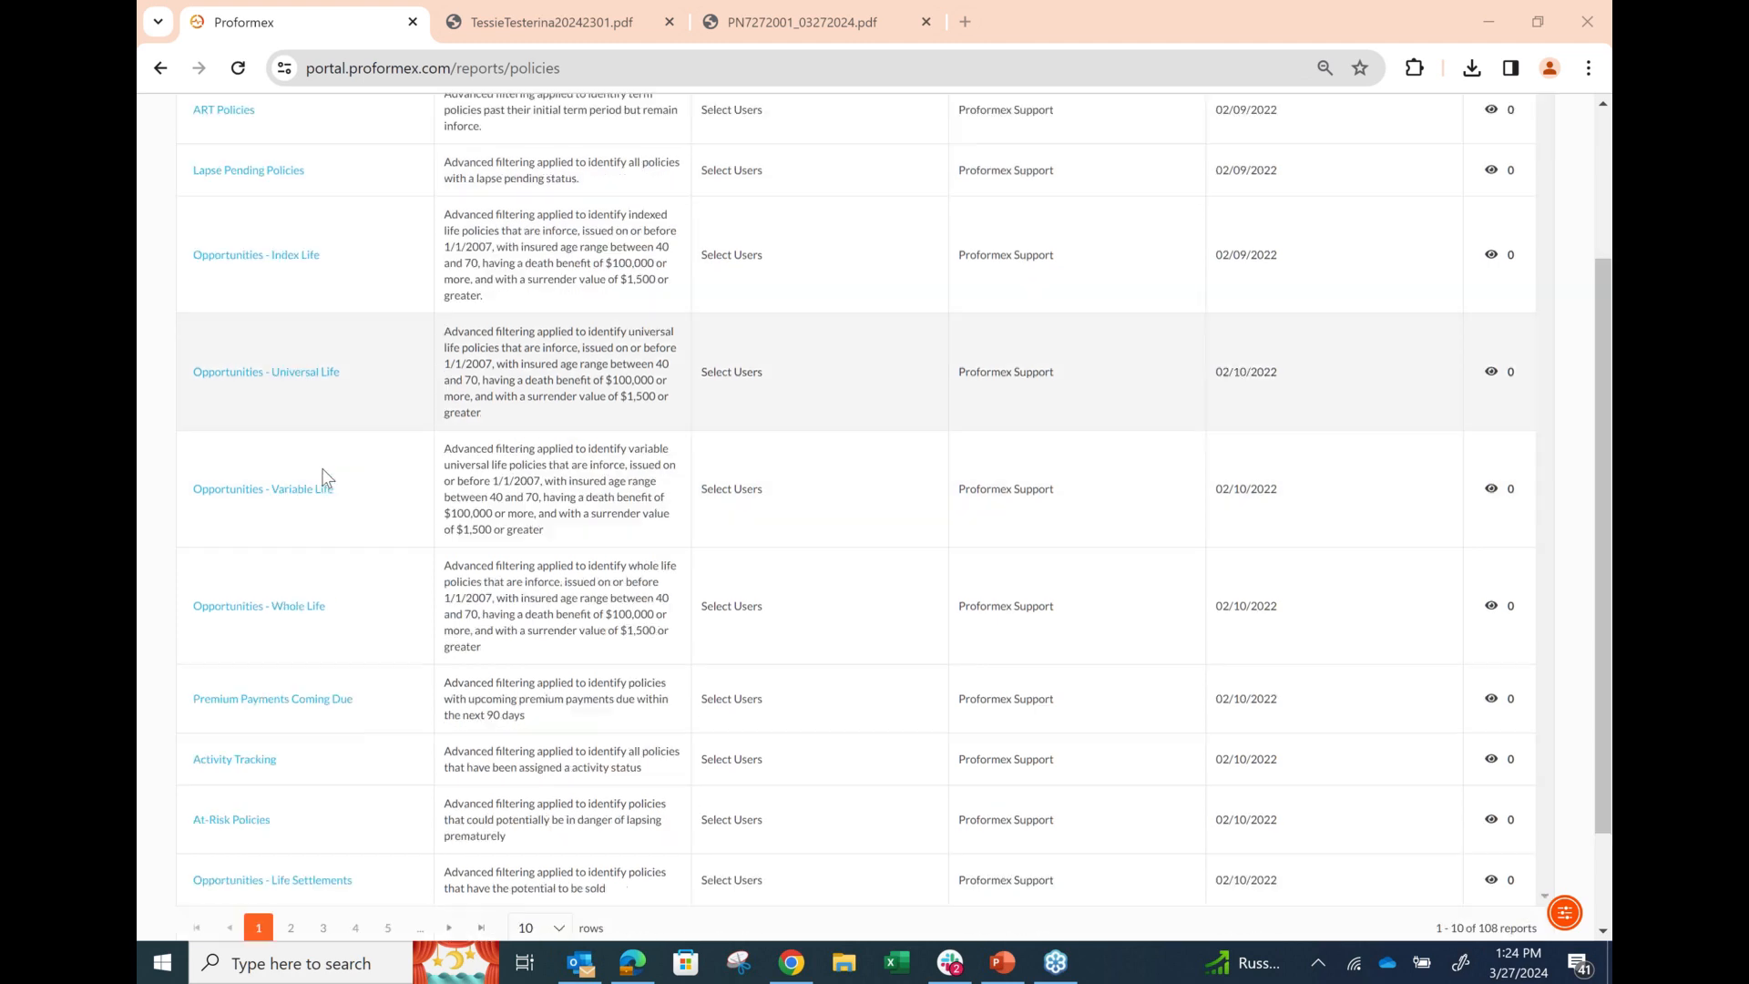
scroll(339, 474, up, 1)
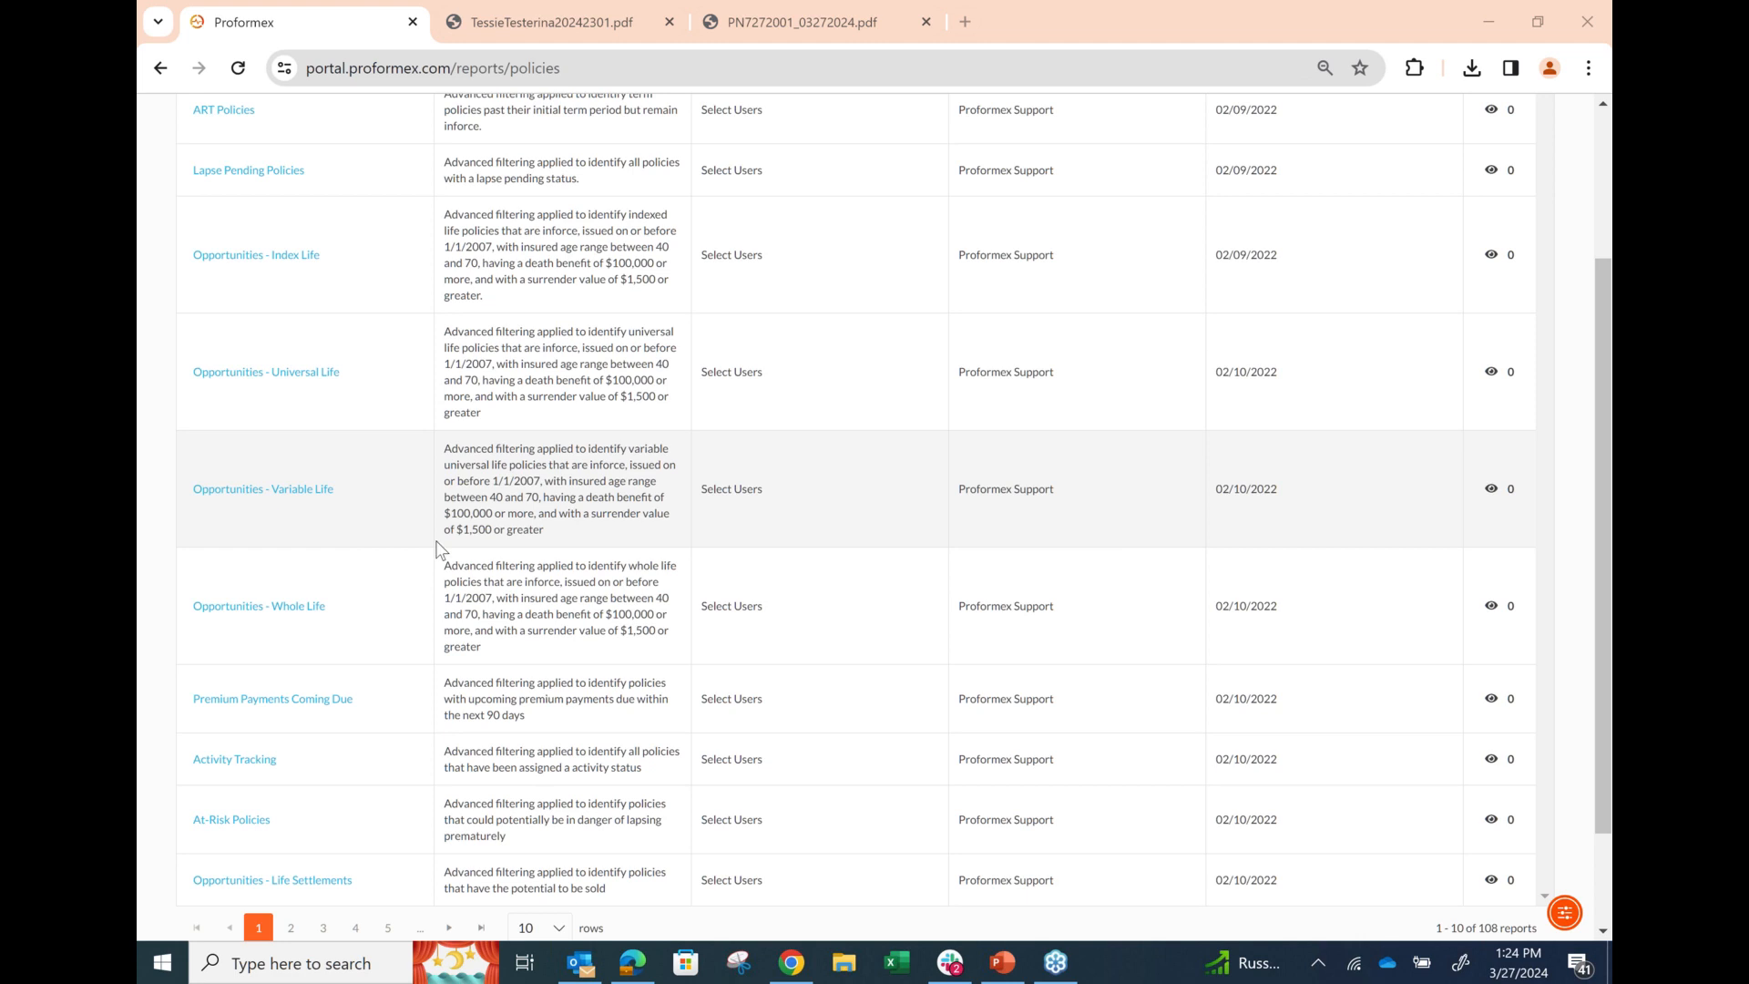
scroll(293, 814, down, 1)
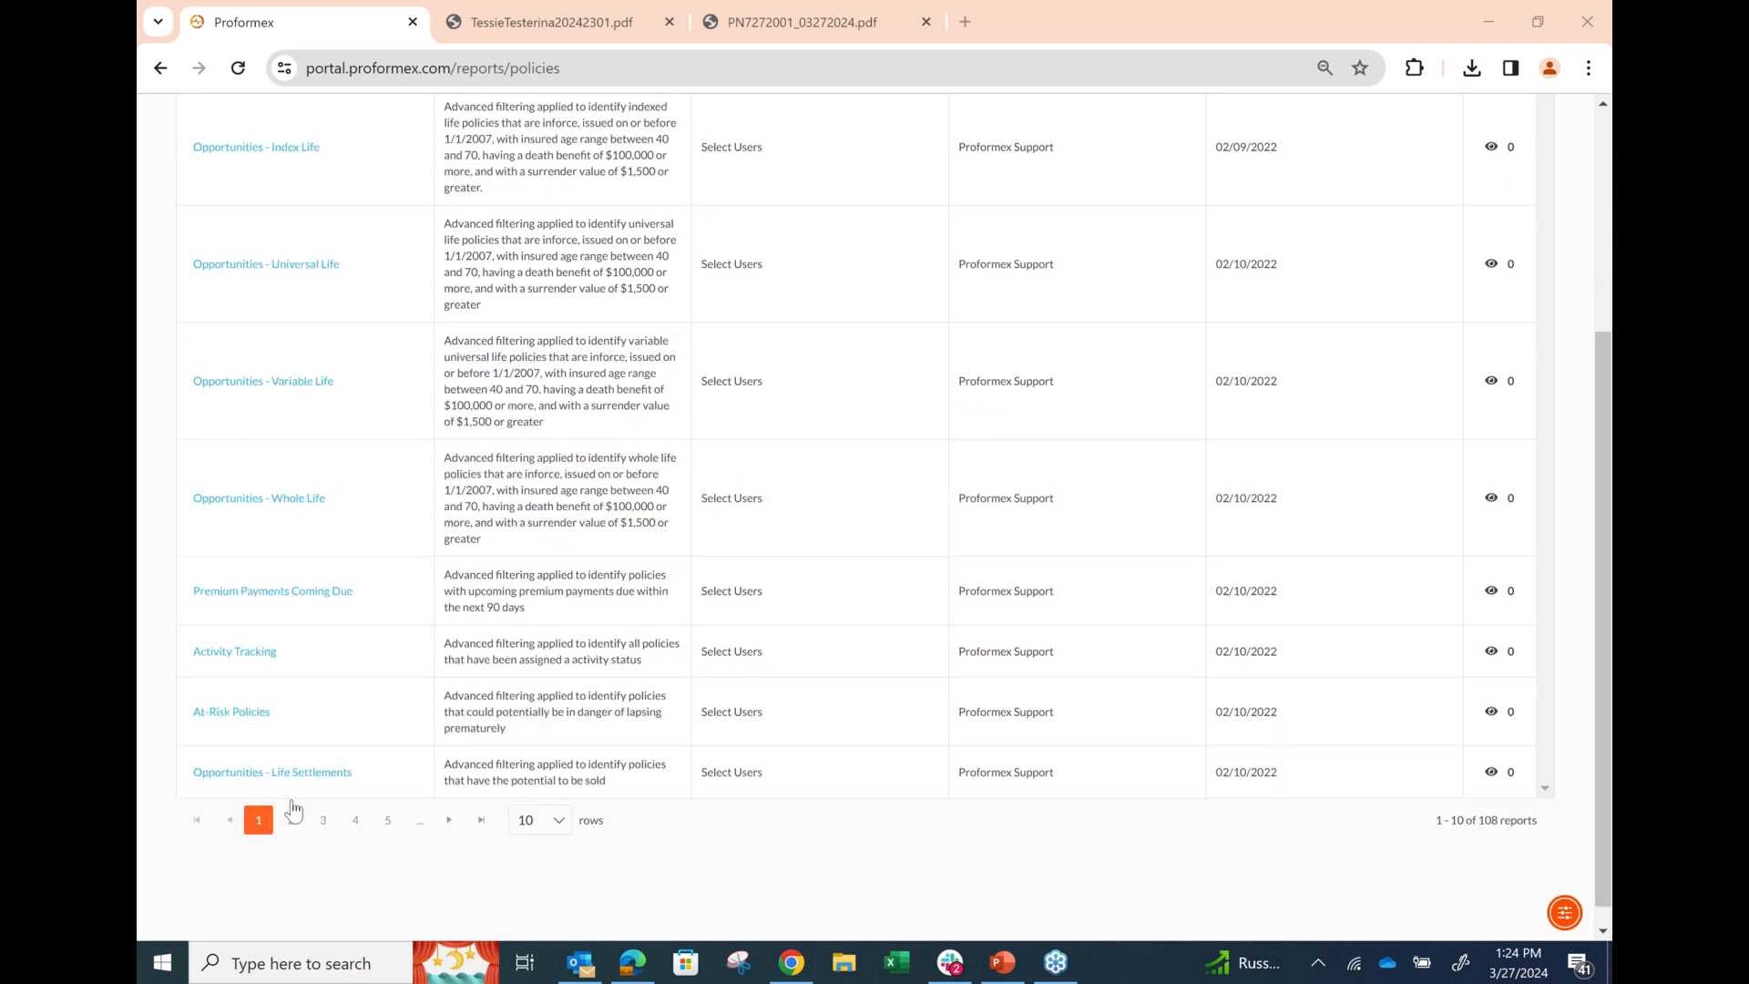
click(291, 819)
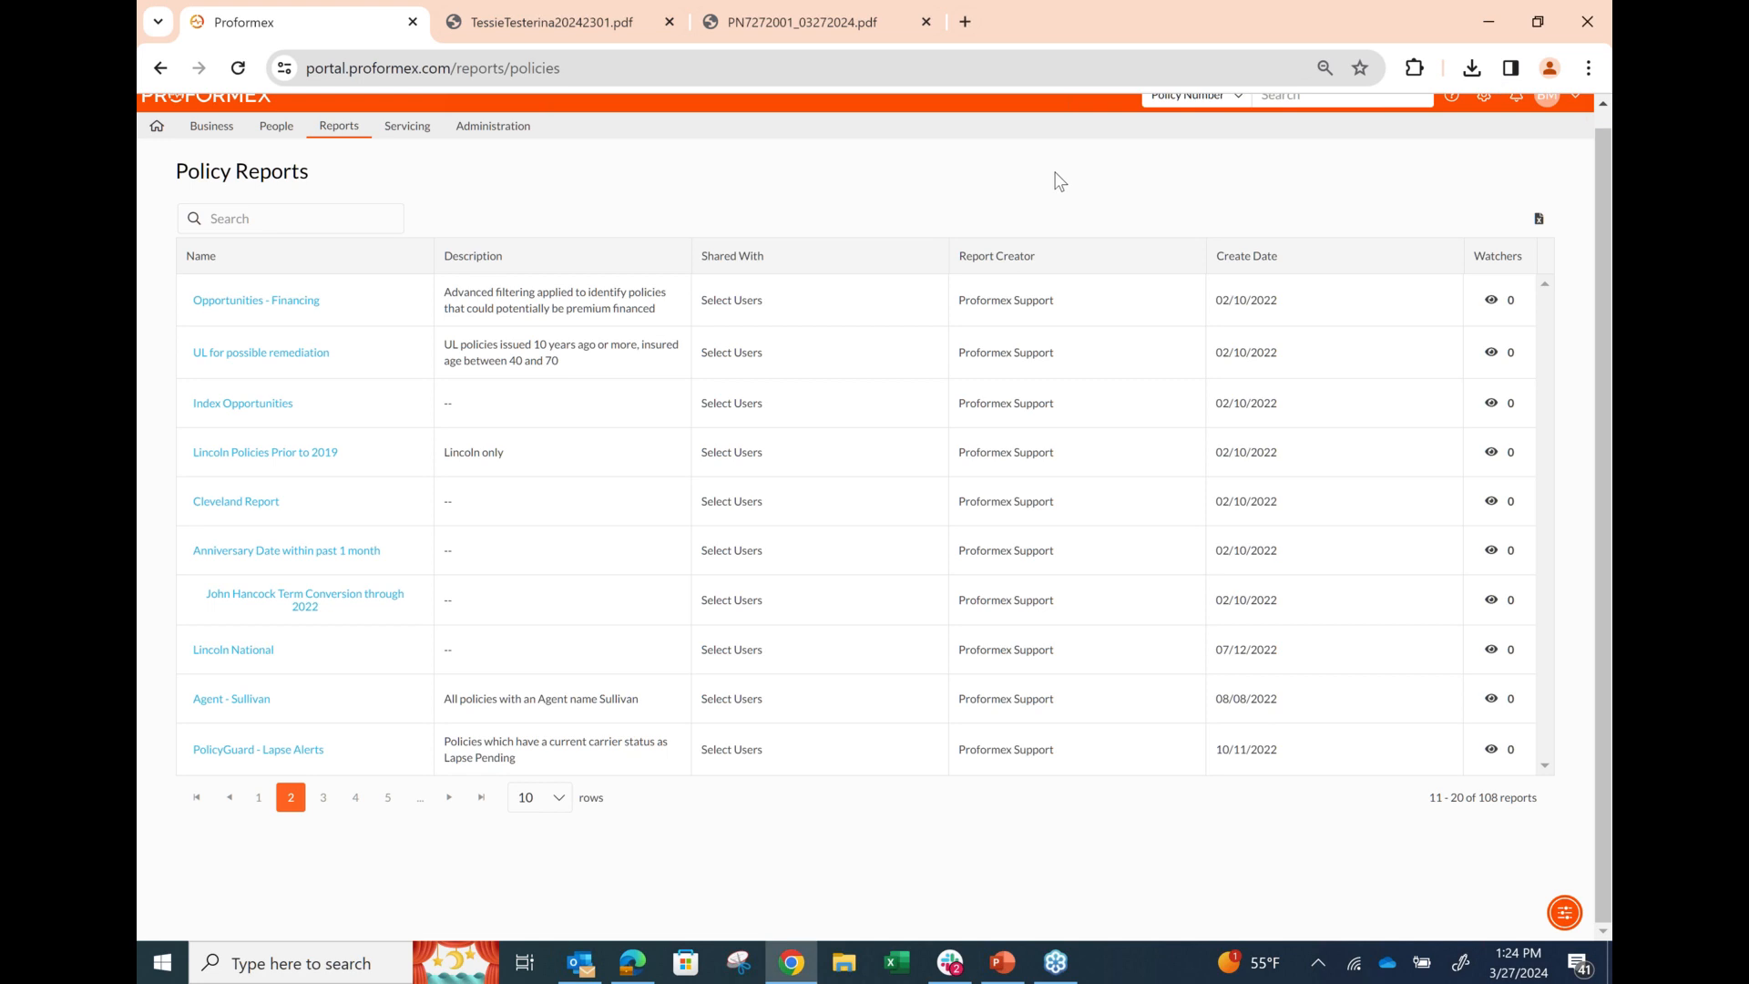
scroll(1059, 180, up, 1)
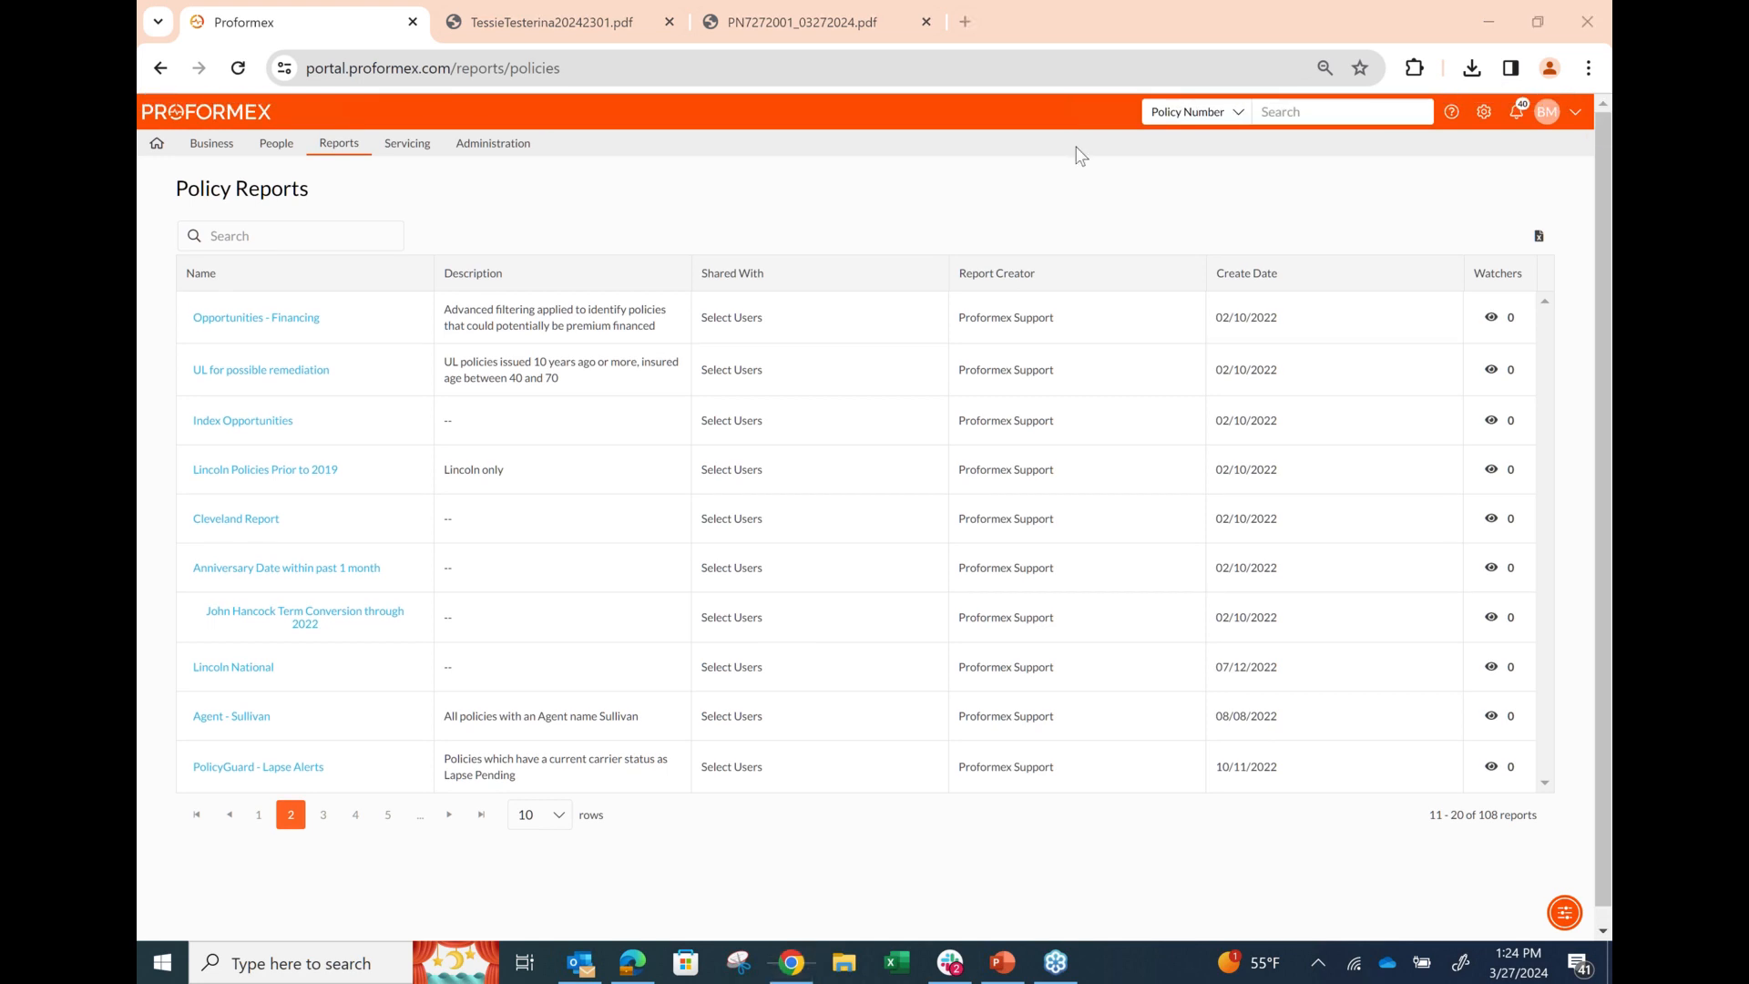
Step: Return to the home dashboard and open the full report of the Lapse Pending Policies card
click(156, 143)
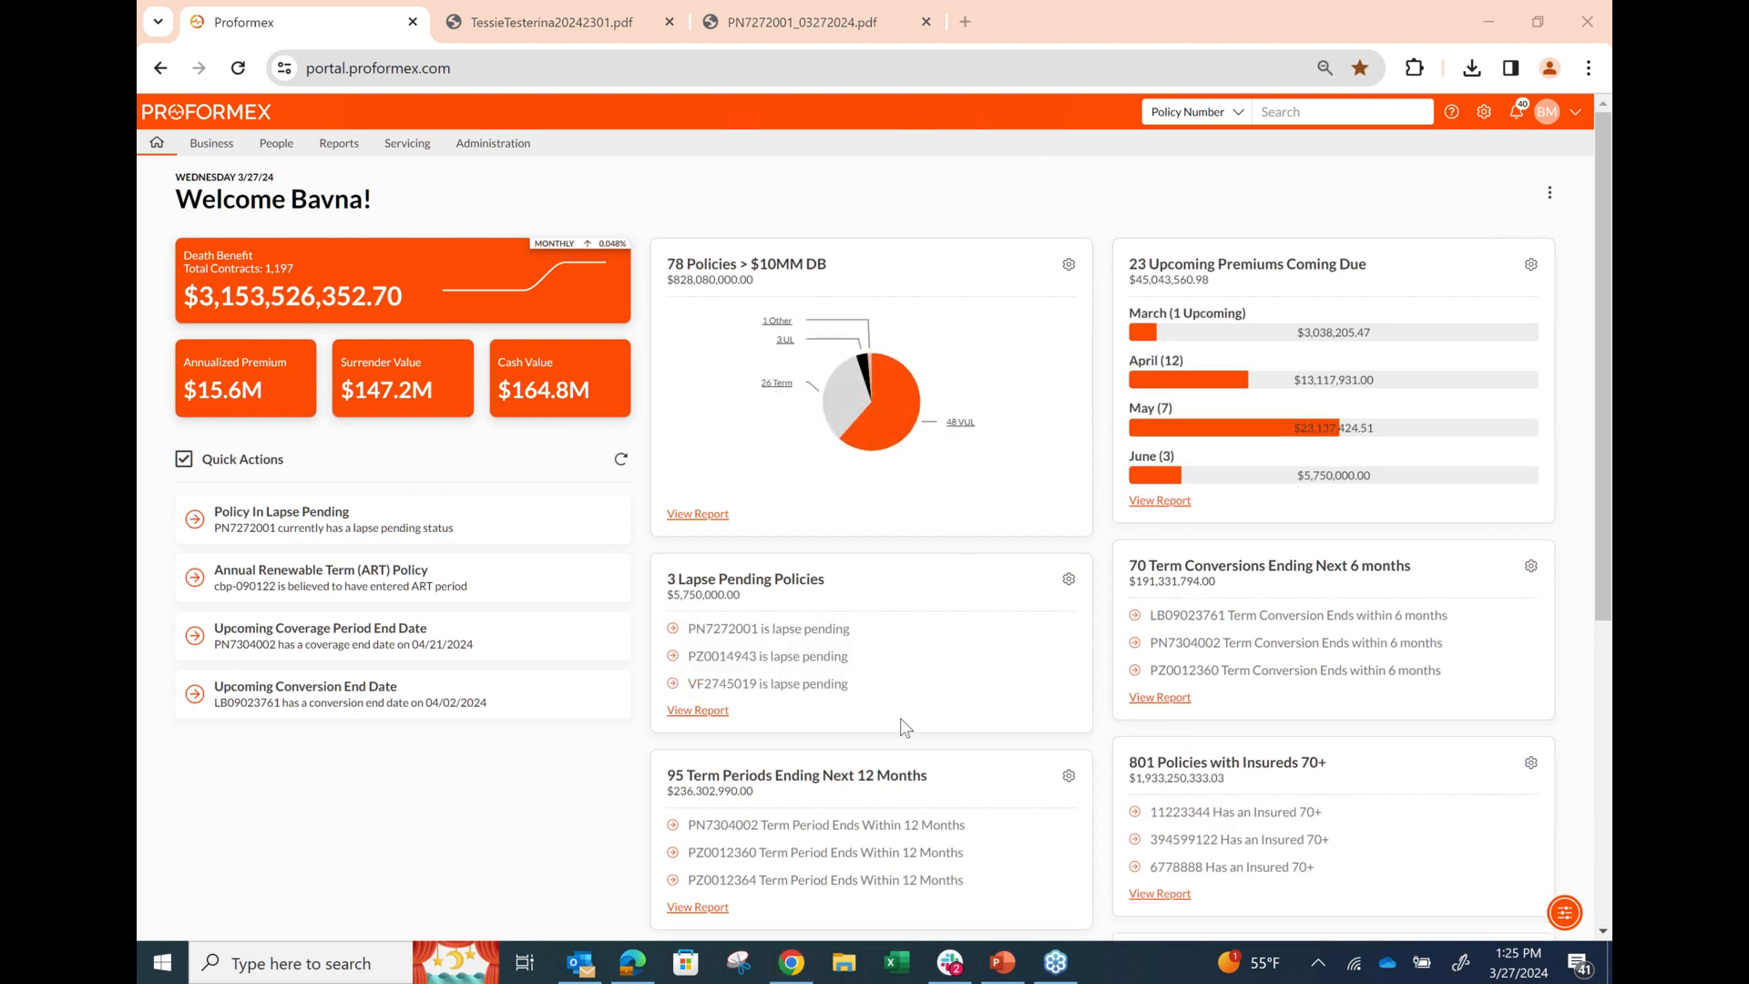
scroll(900, 717, down, 2)
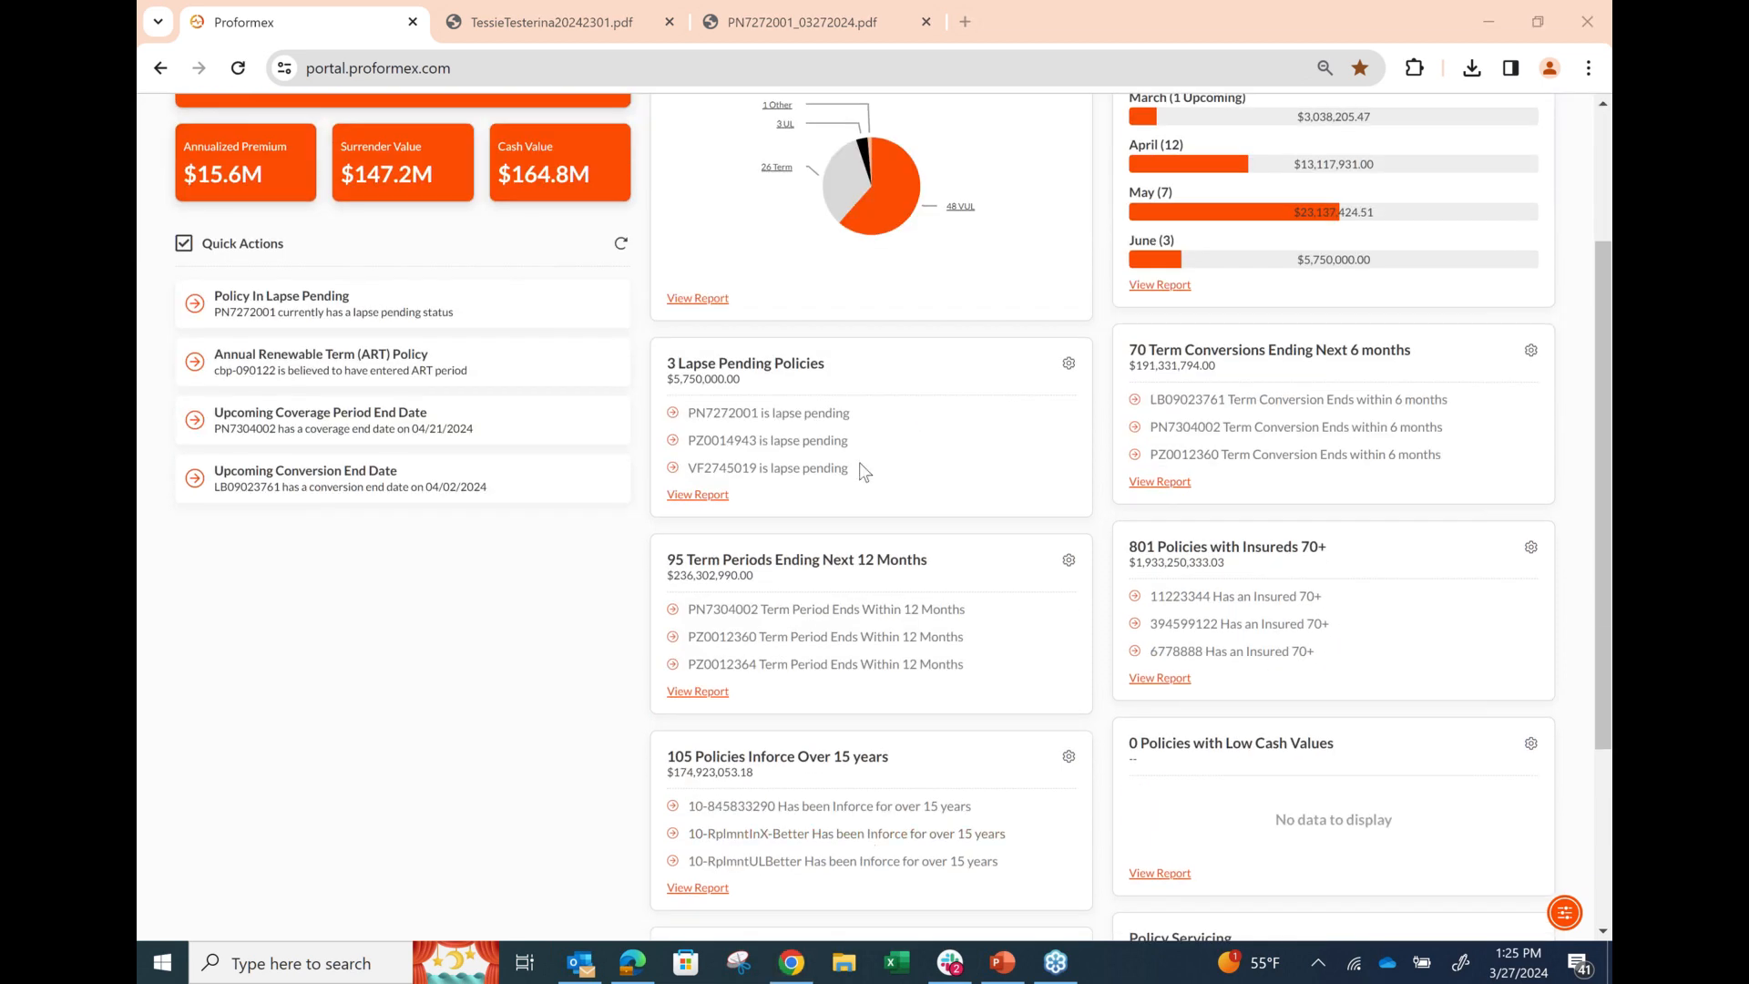
click(698, 496)
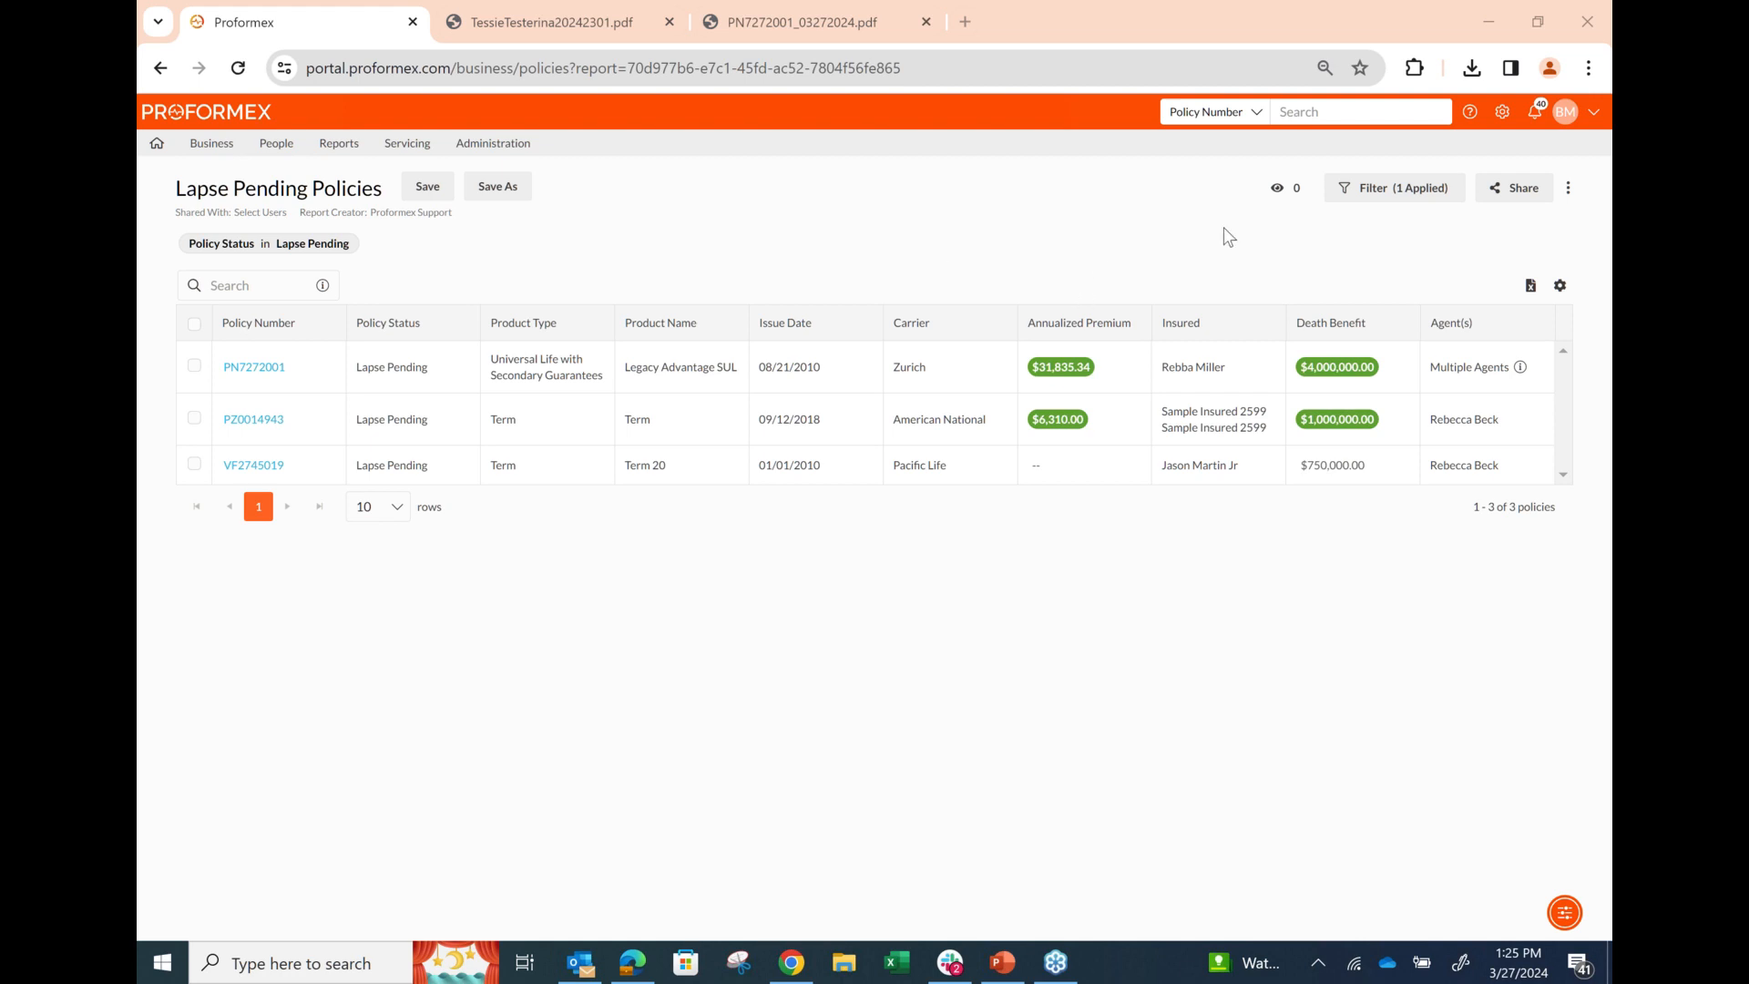
Step: Start watching the Lapse Pending Policies report as a digest, close the watch options and return to the home dashboard
click(1266, 226)
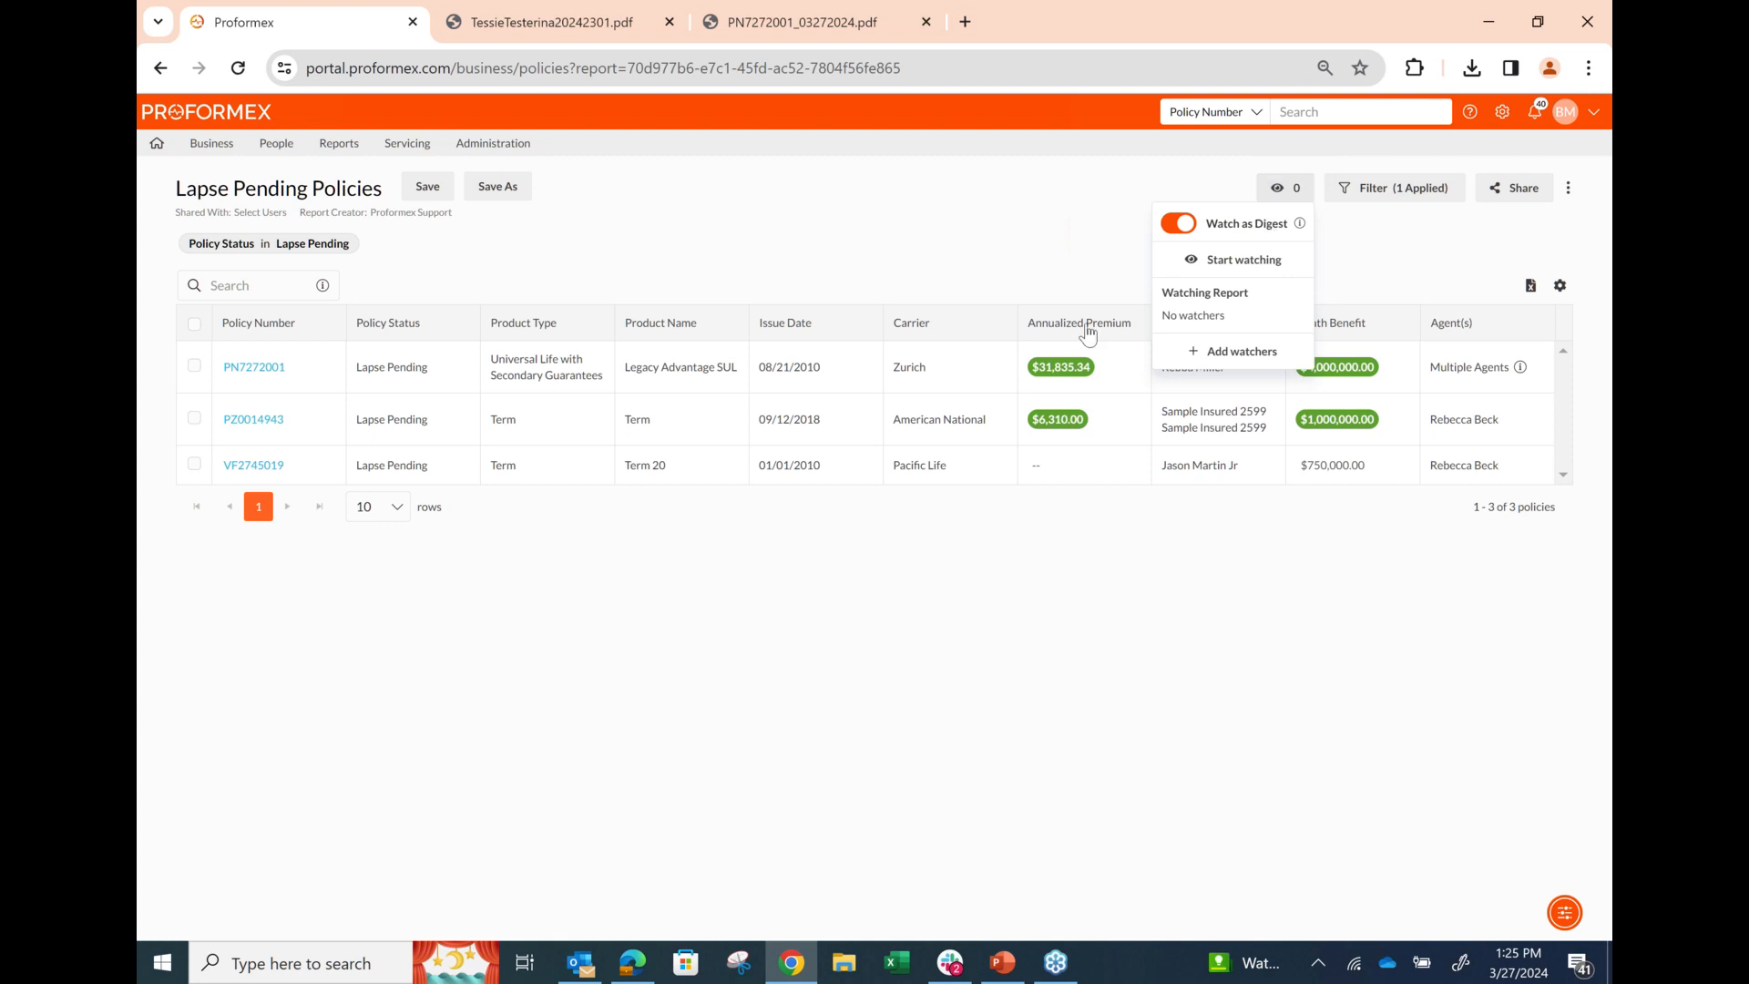
click(1218, 262)
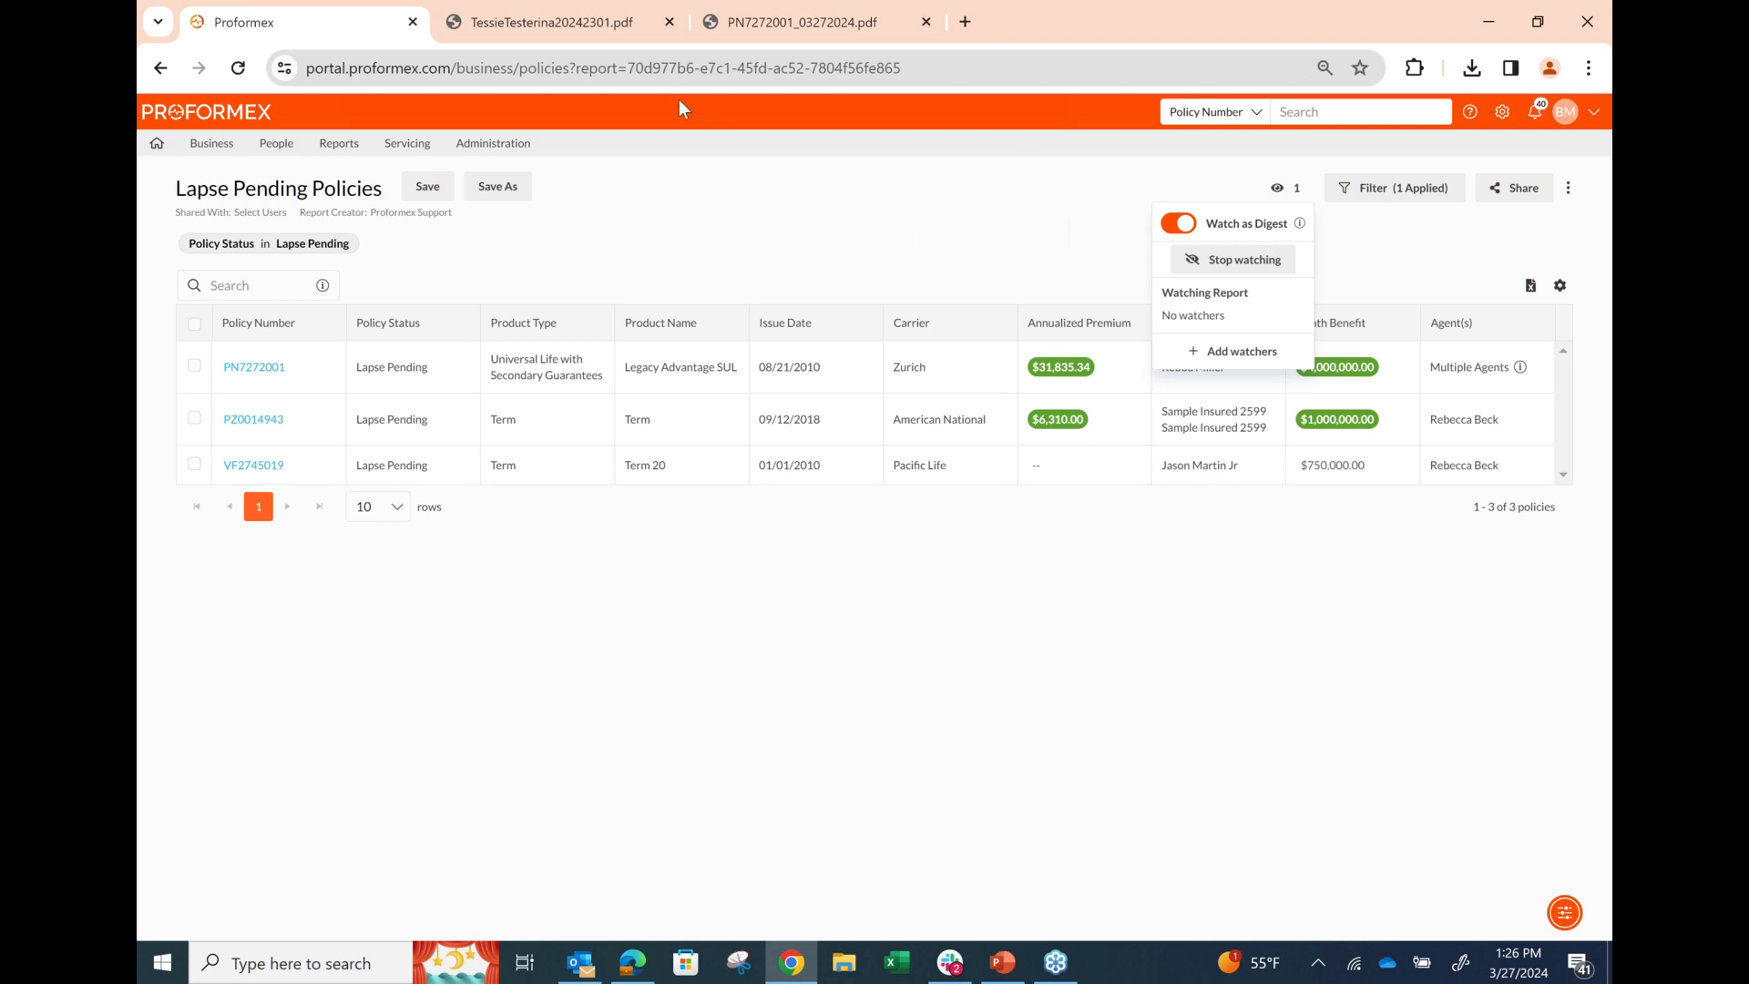
click(586, 59)
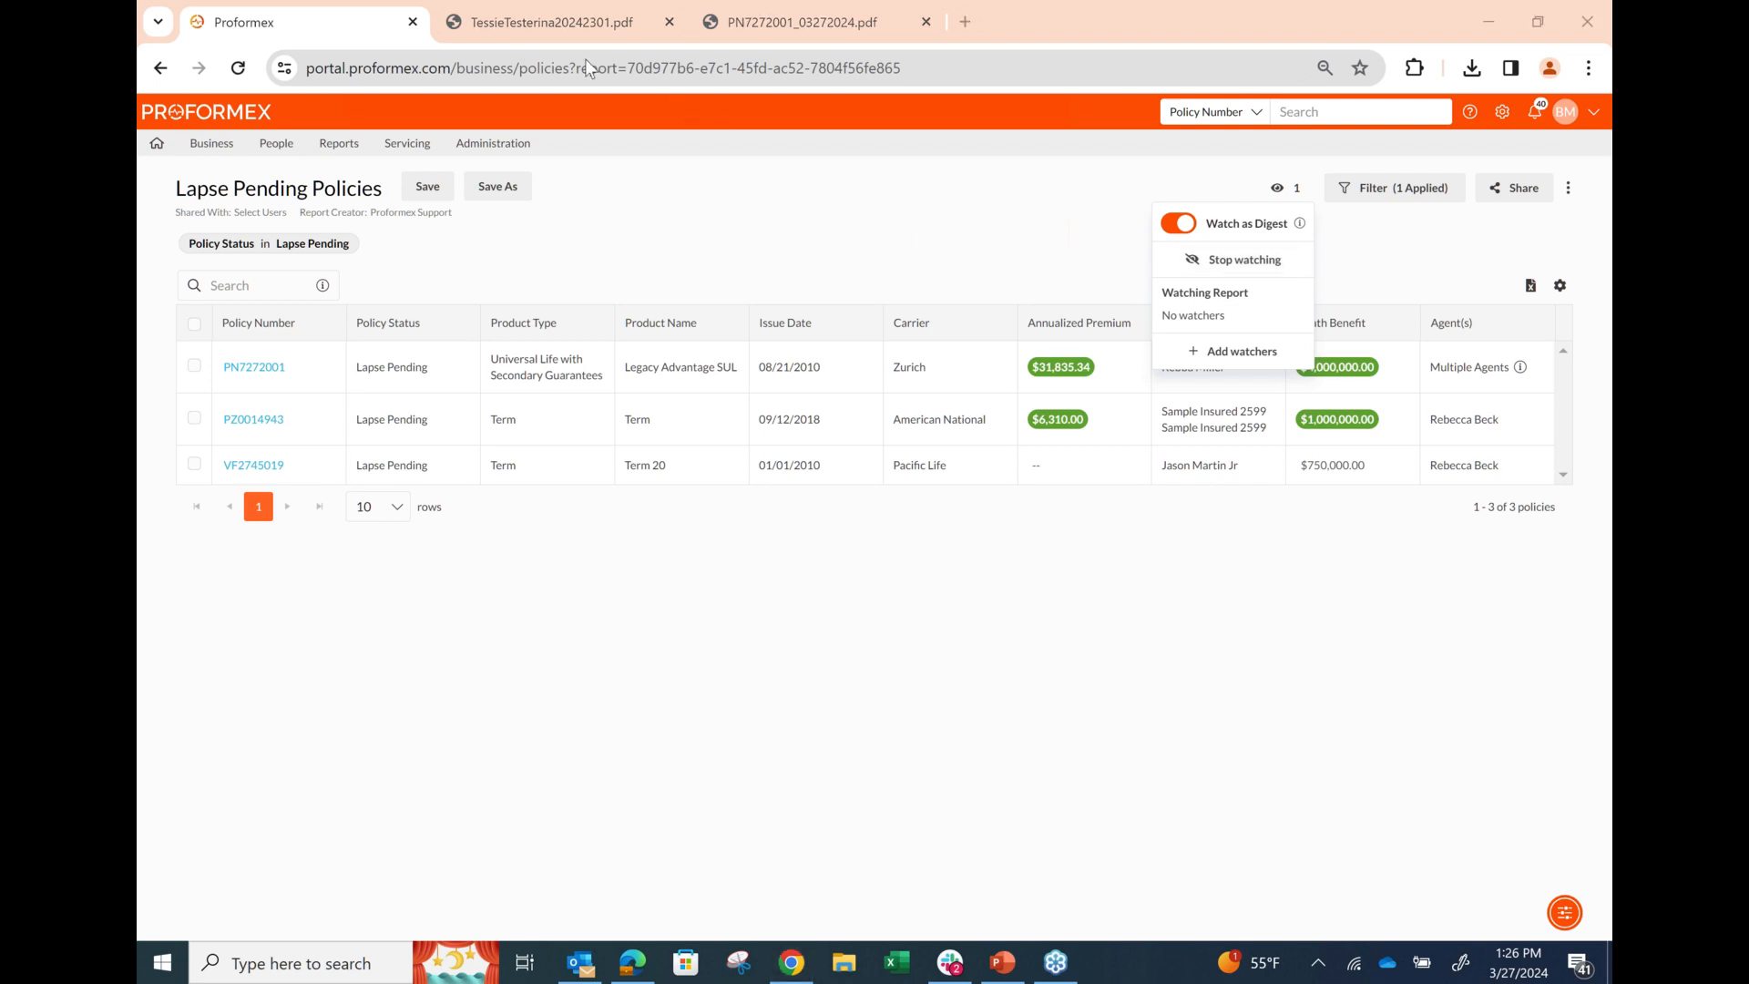
click(1189, 713)
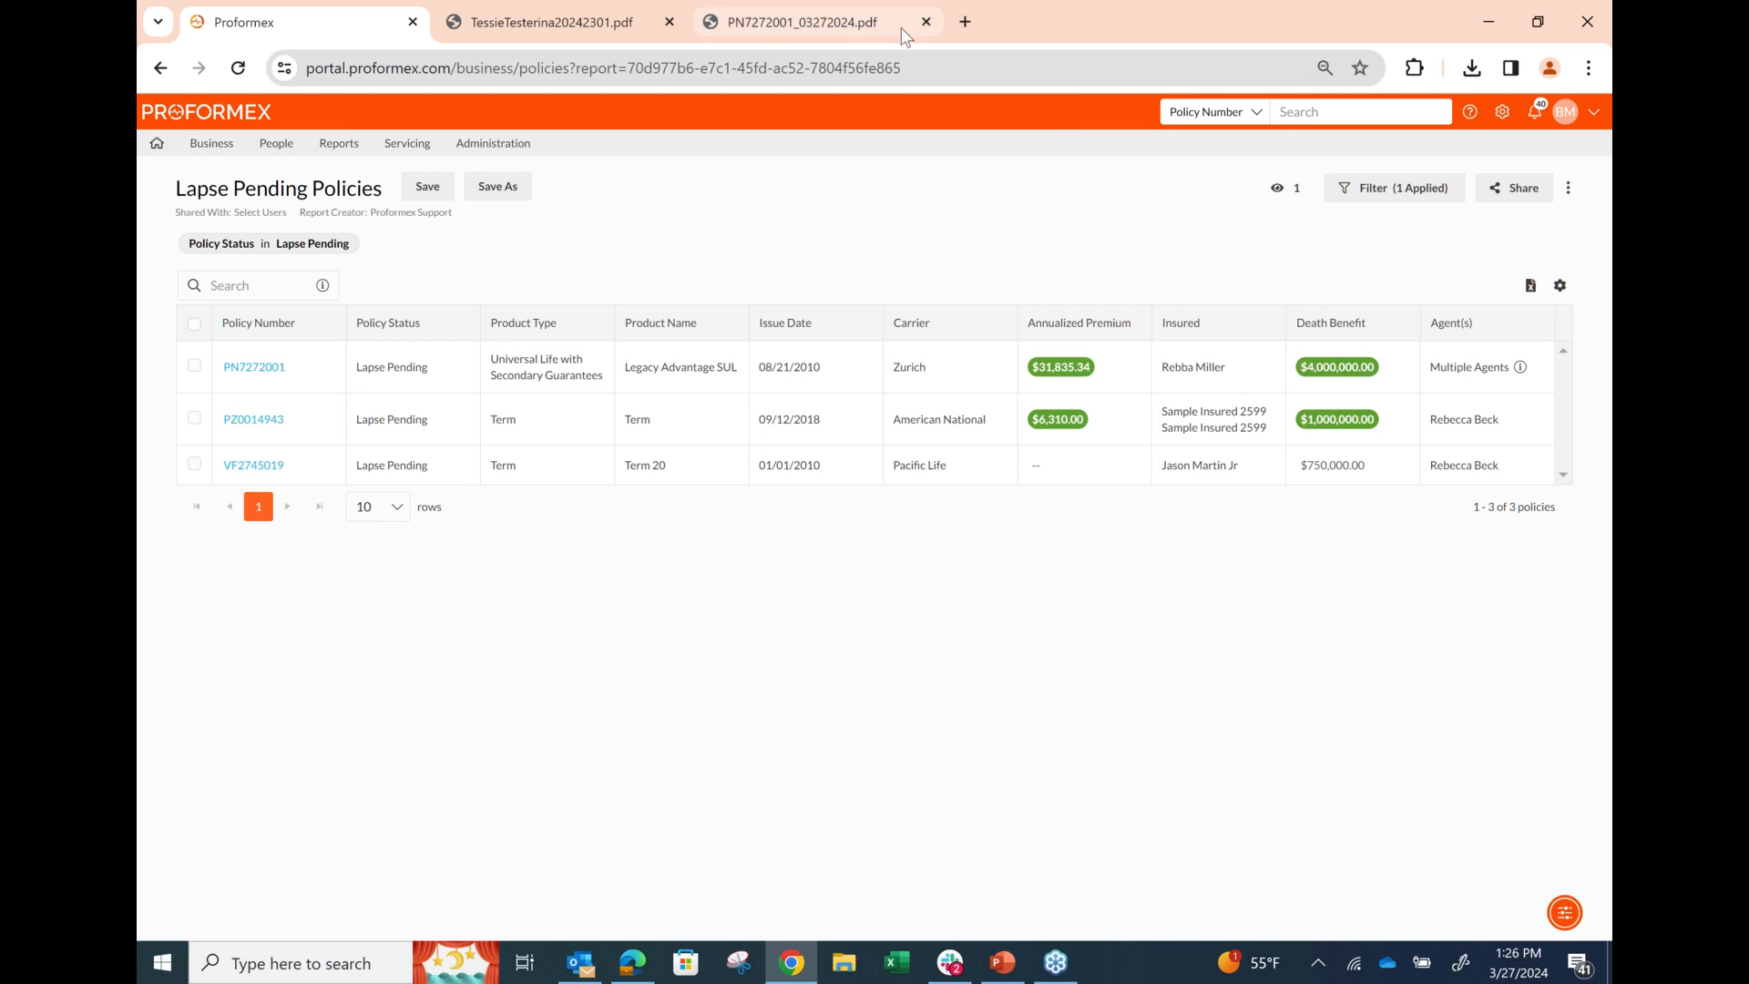
click(1023, 8)
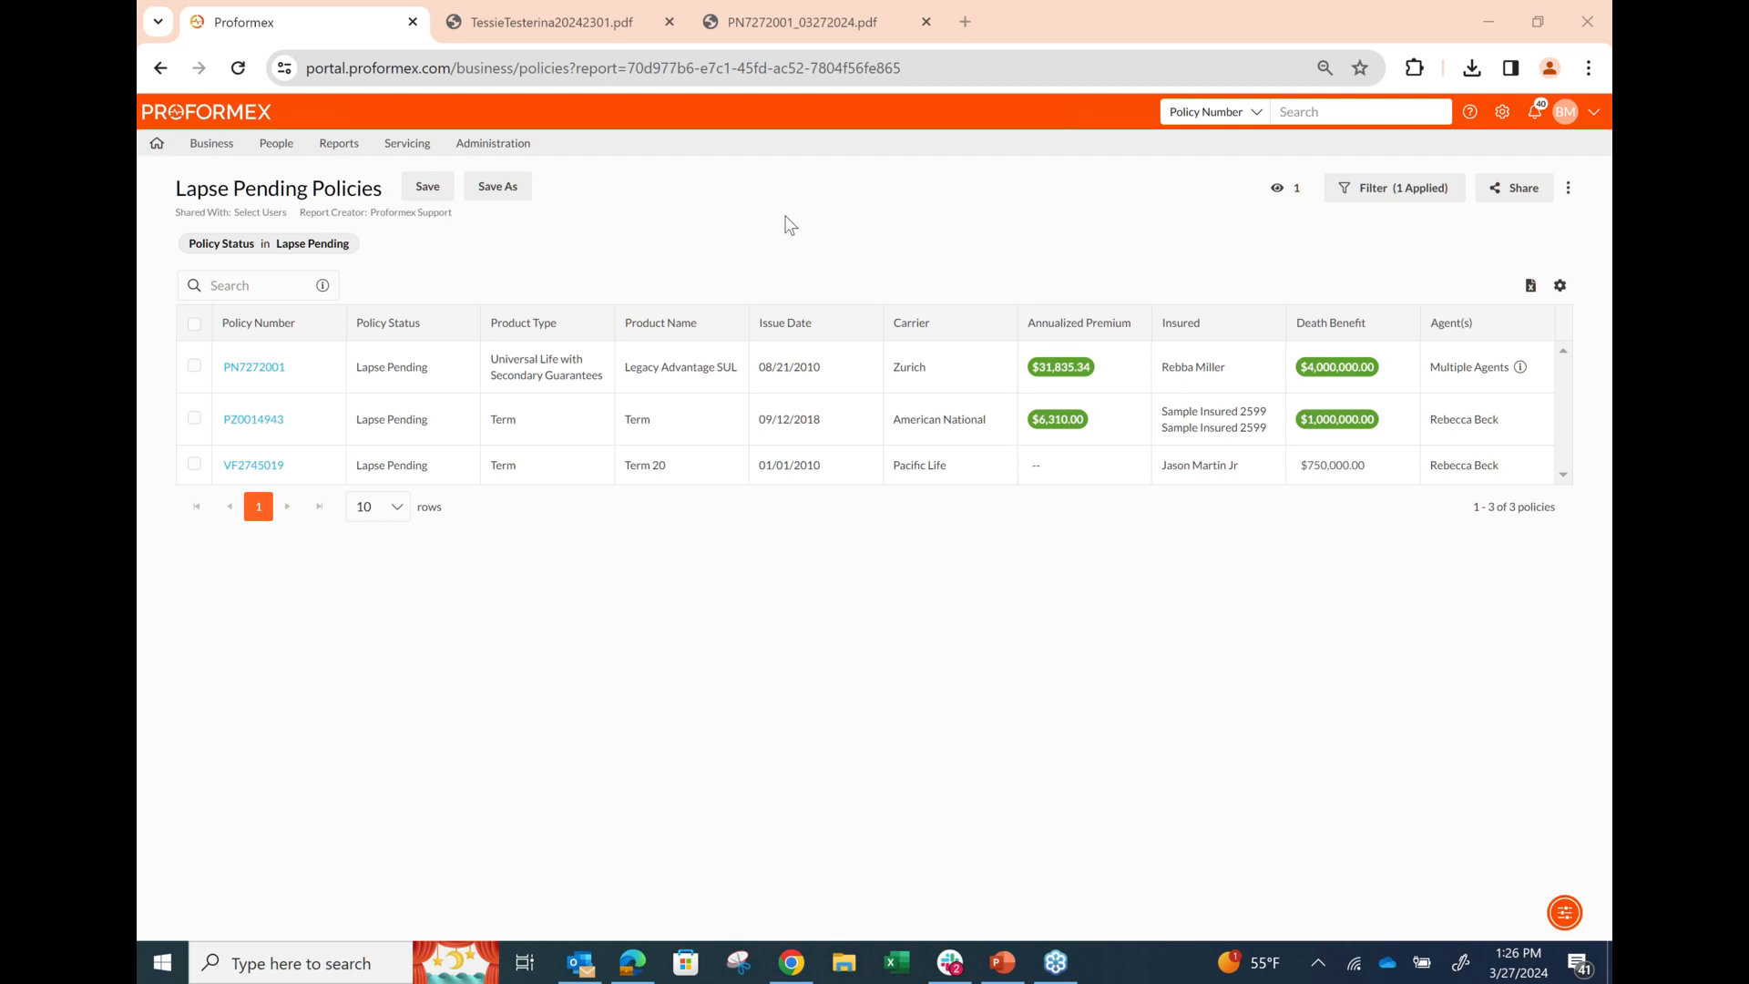
click(158, 144)
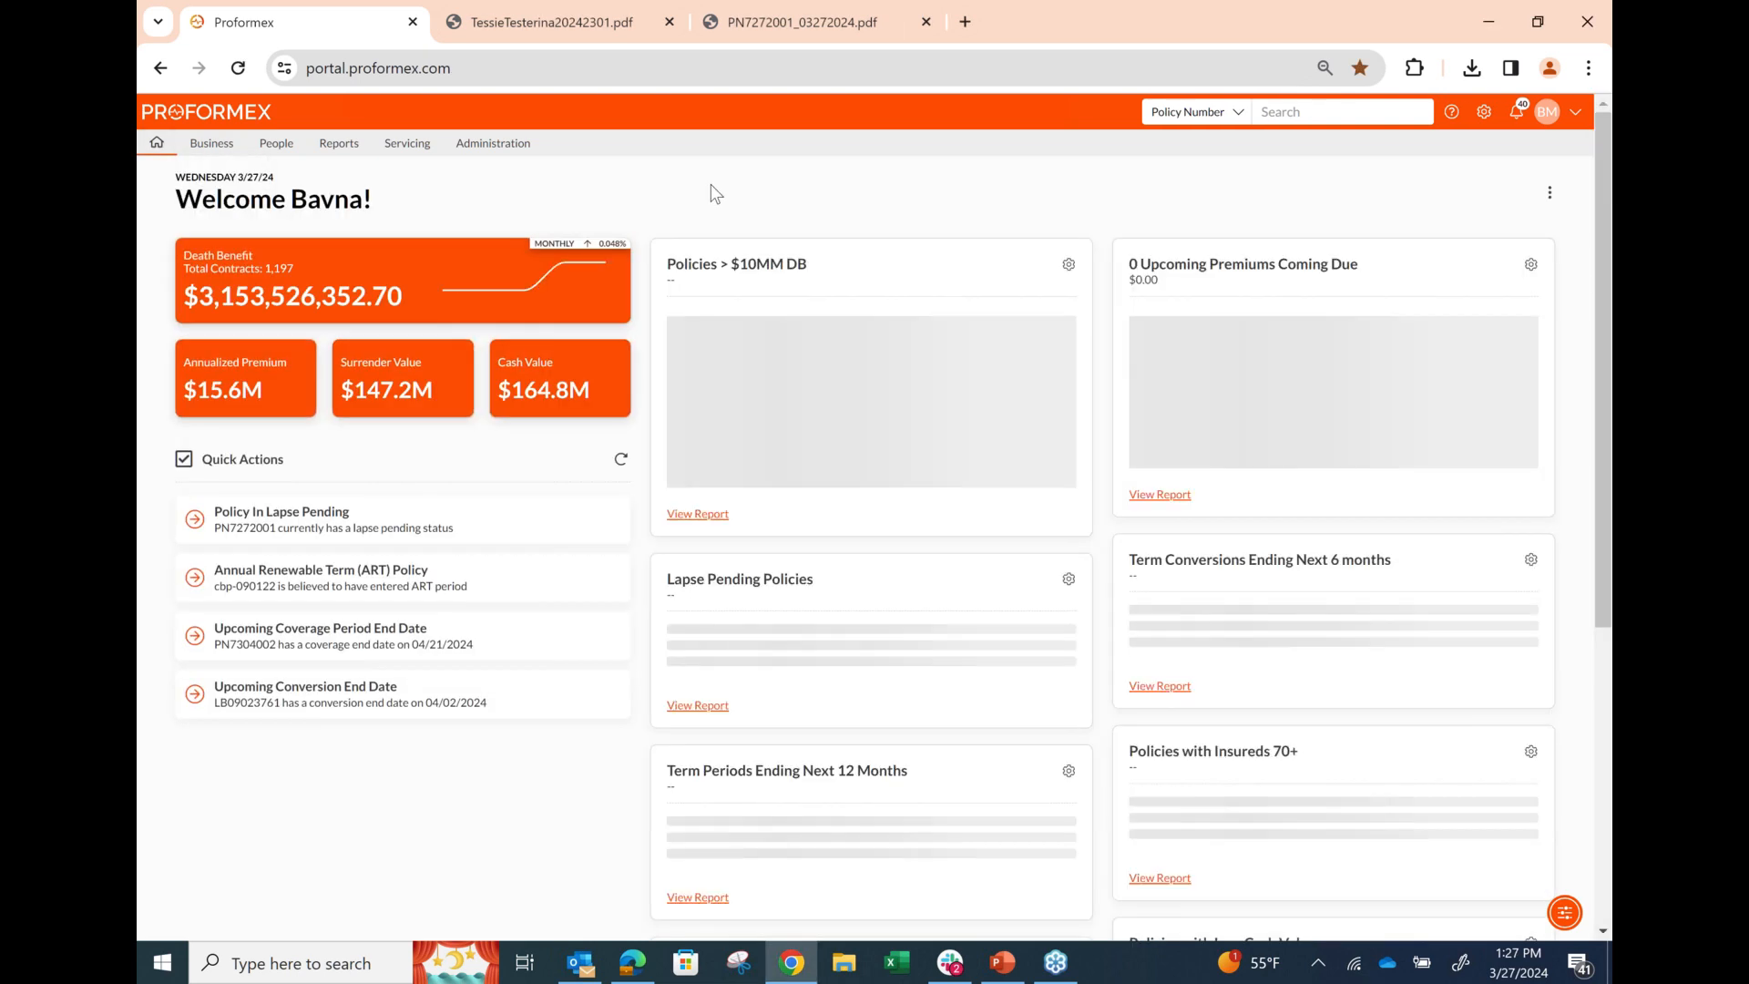